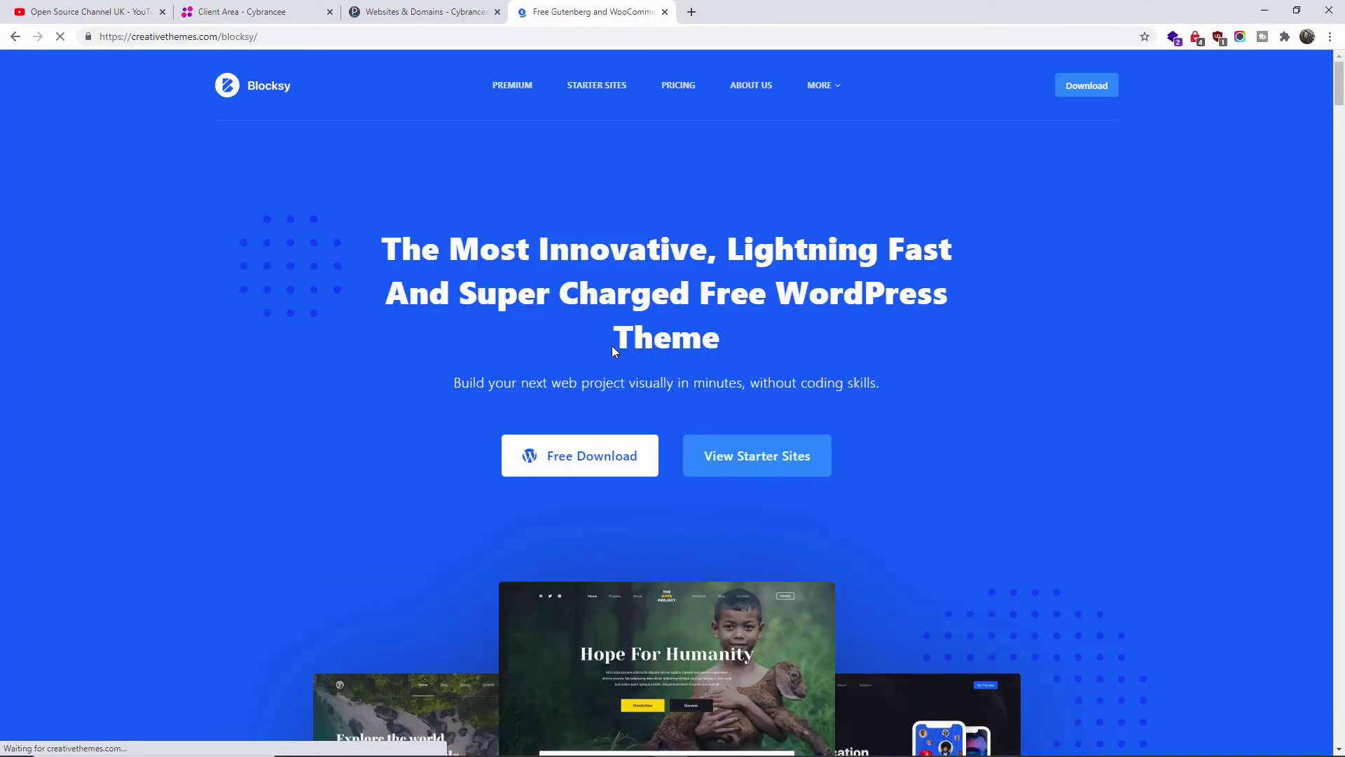
- Open the Blocksy Pro pricing page and scroll through its features comparison table
click(676, 96)
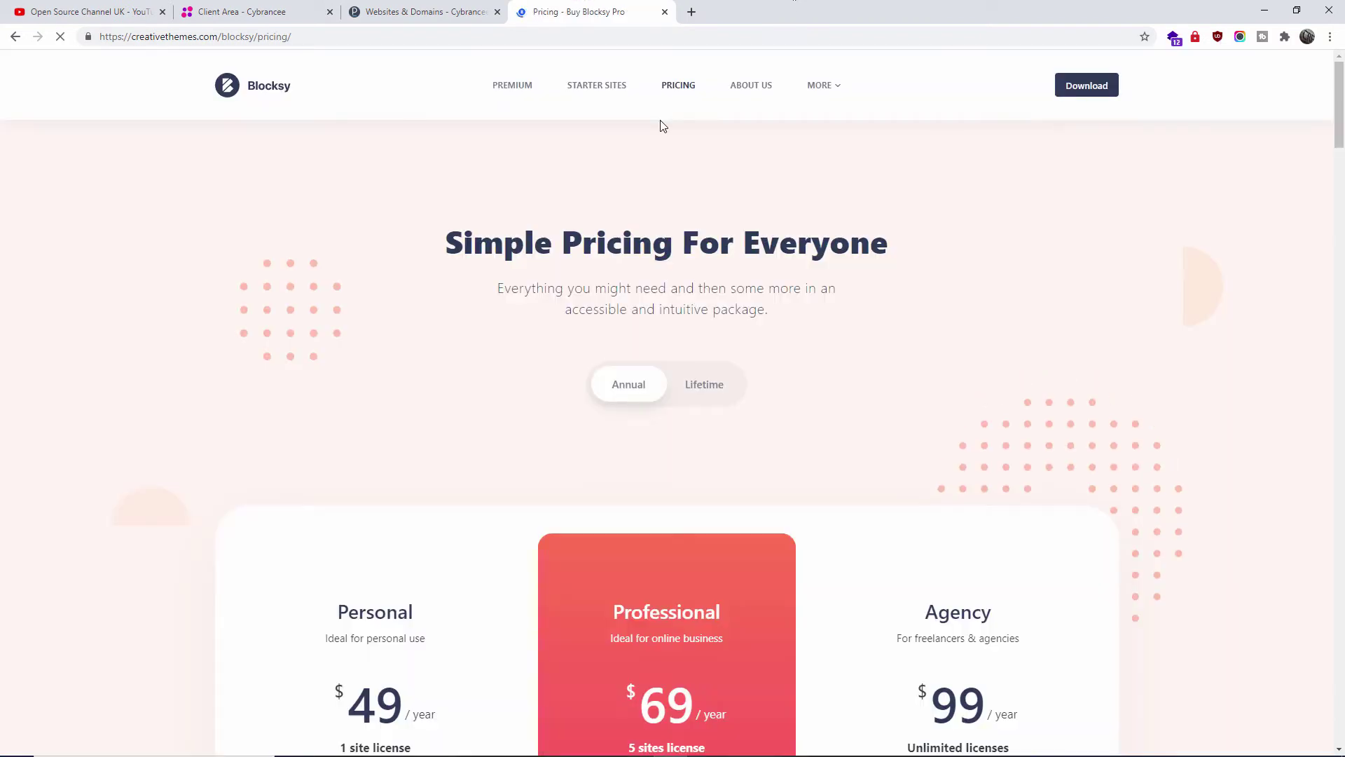
drag(1338, 139, 1340, 239)
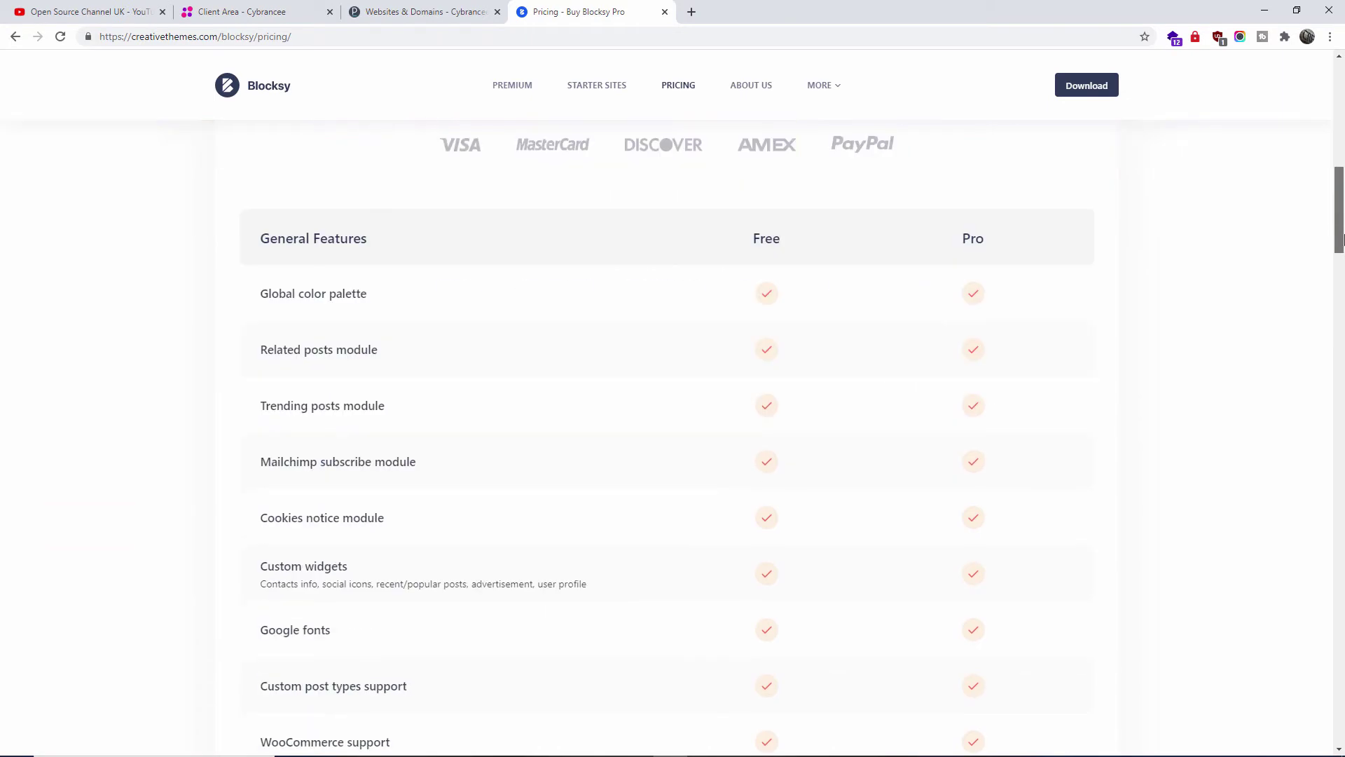
scroll(1337, 268, down, 1)
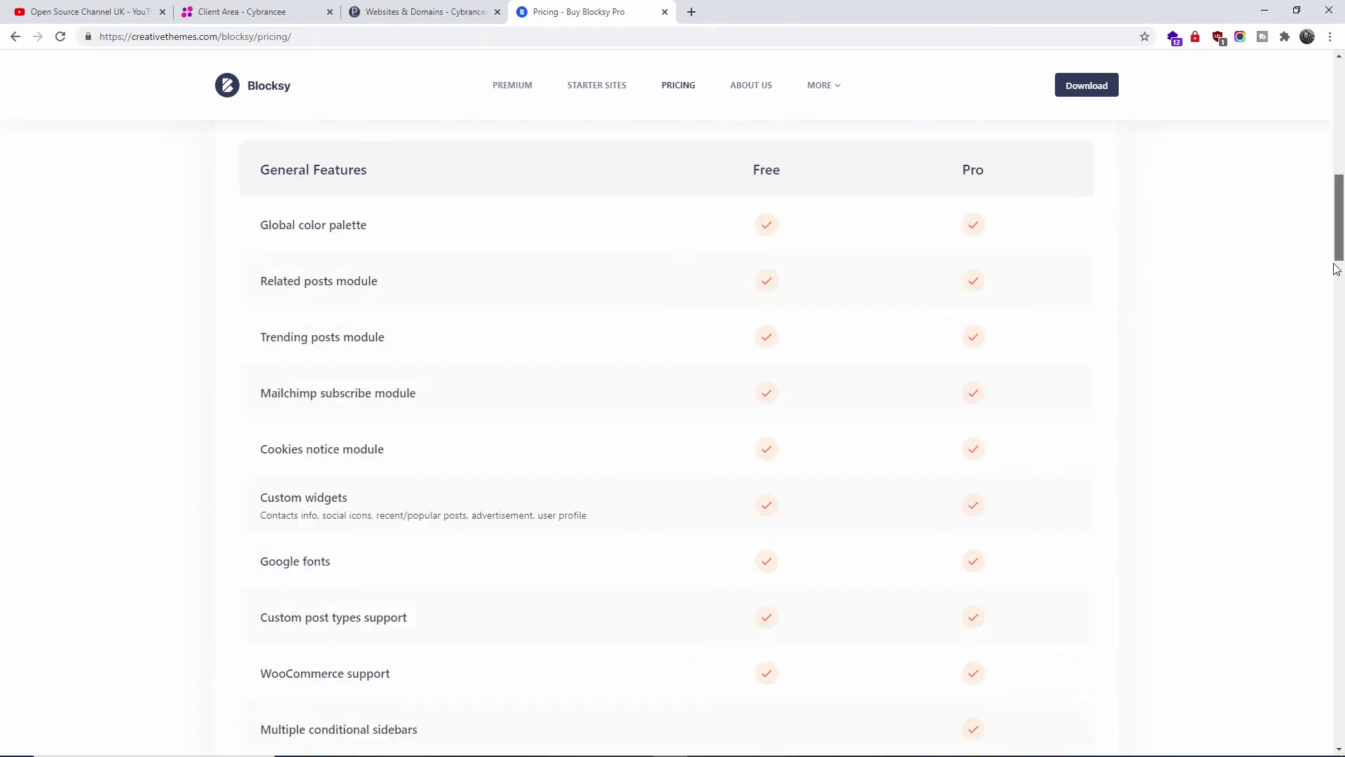
scroll(1336, 270, down, 2)
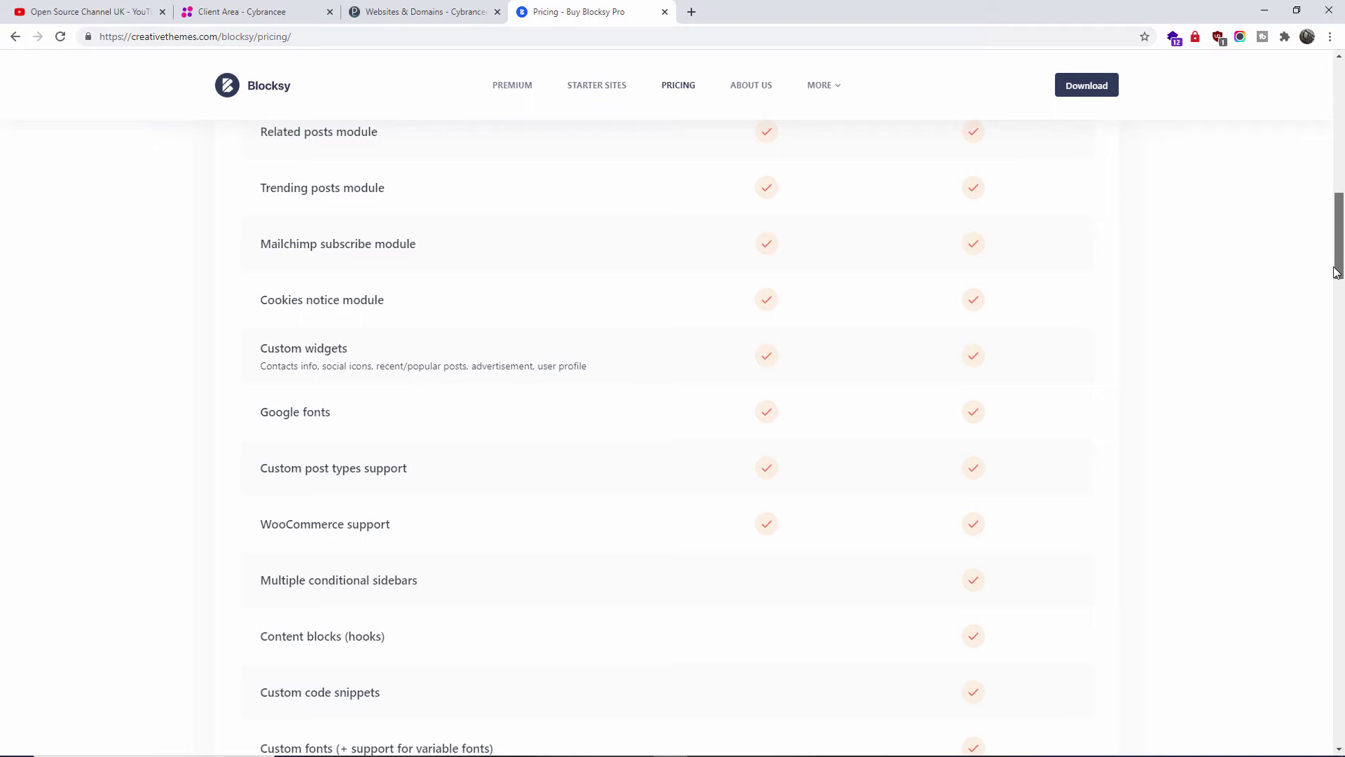
mouse_move(1331, 255)
mouse_down()
mouse_move(1331, 385)
mouse_move(1327, 107)
mouse_up()
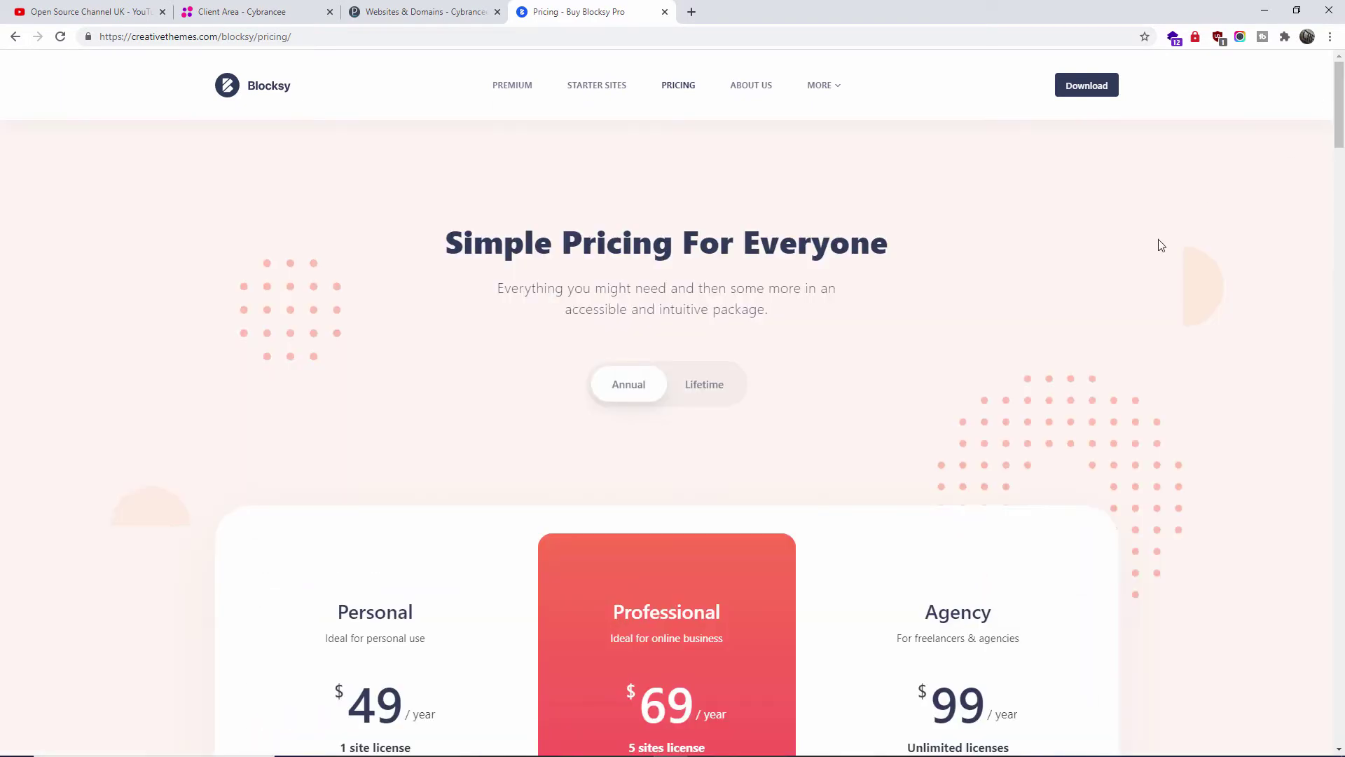
scroll(1016, 232, down, 2)
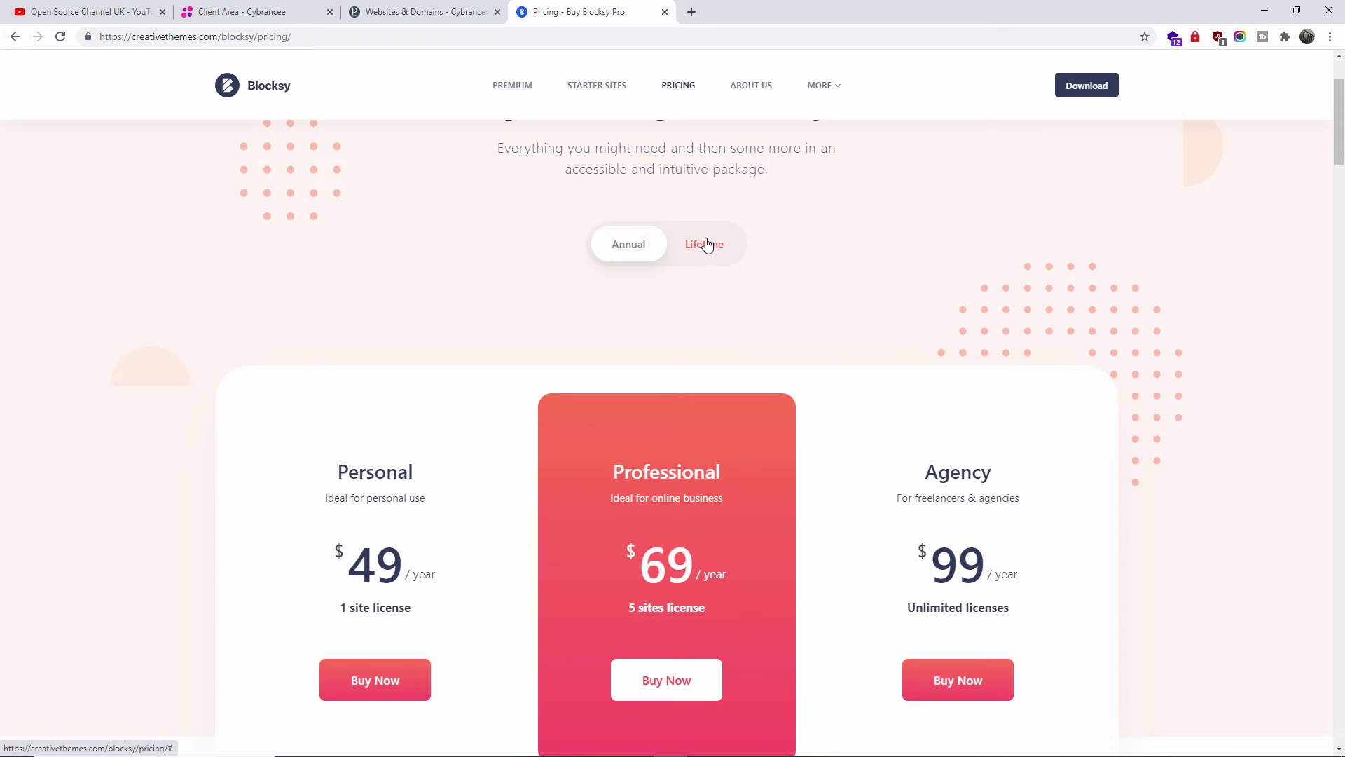
scroll(1039, 351, down, 1)
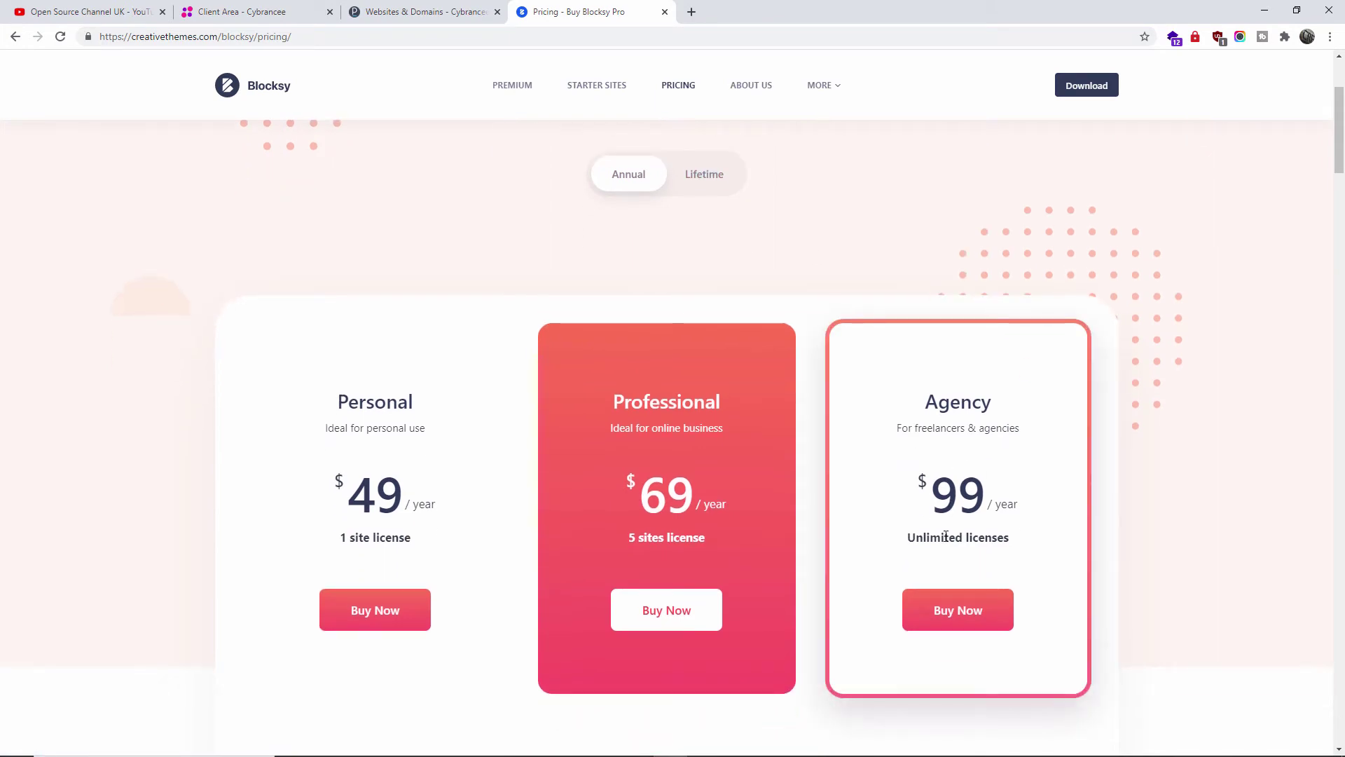
- Compare annual and lifetime plans, ending on lifetime prices of $149, $199 and $299
click(737, 176)
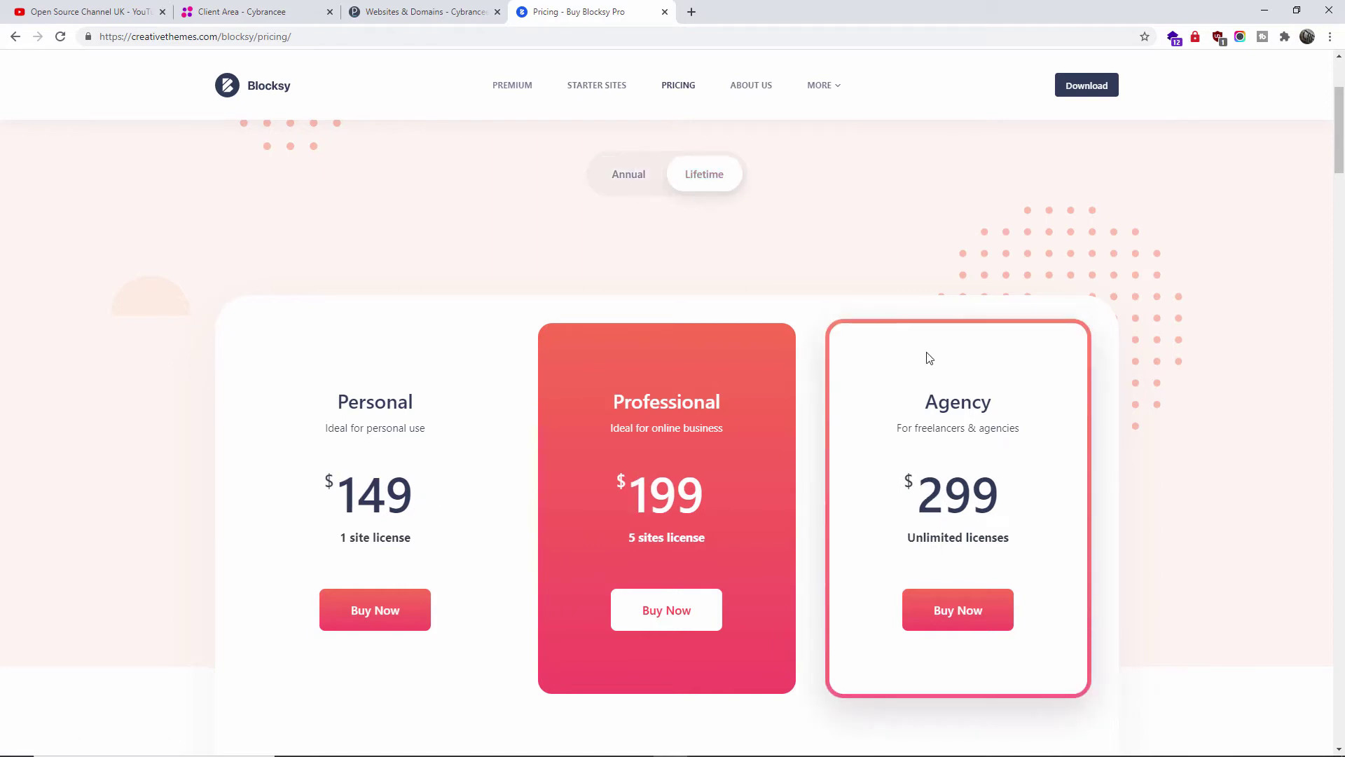
click(618, 178)
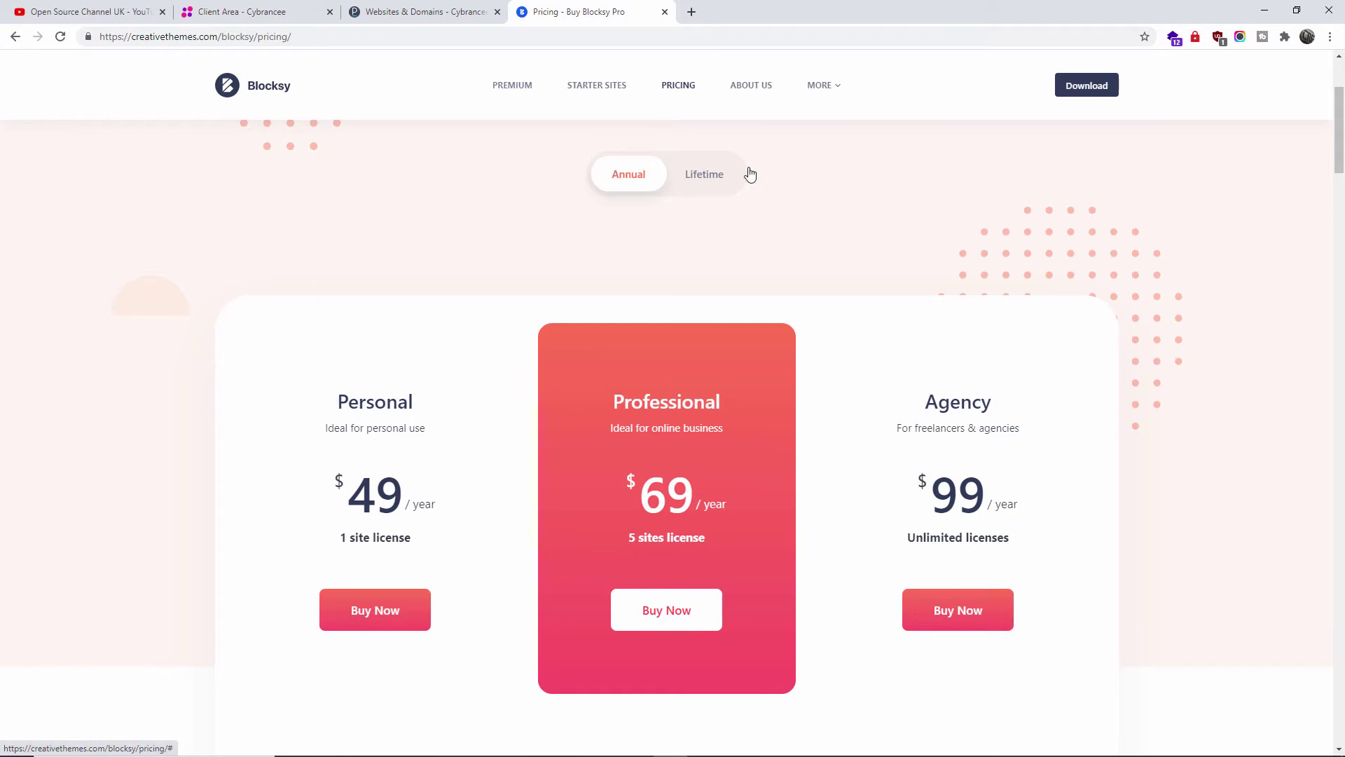
click(718, 184)
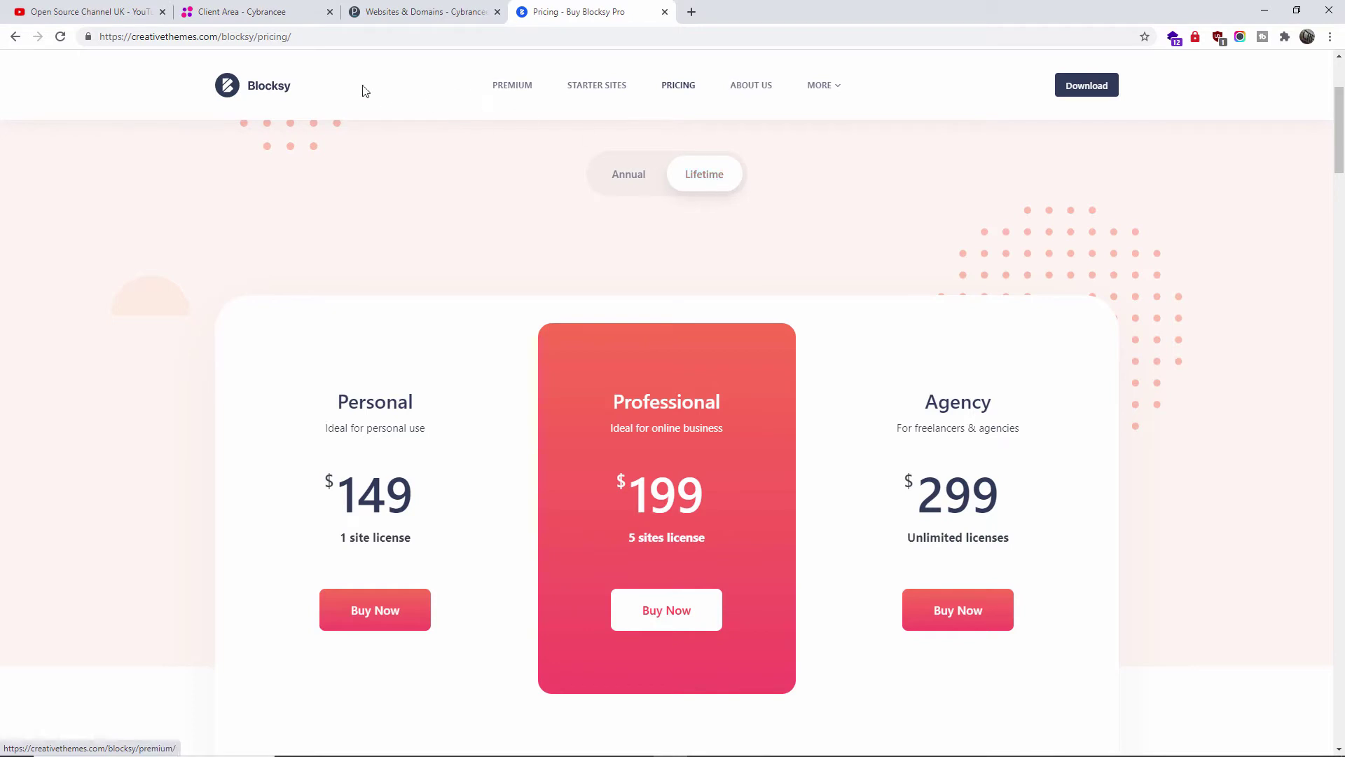
- In the Cybrancee client area, view Affiliates, then return to the Website Hosting – Metropolis details
click(266, 15)
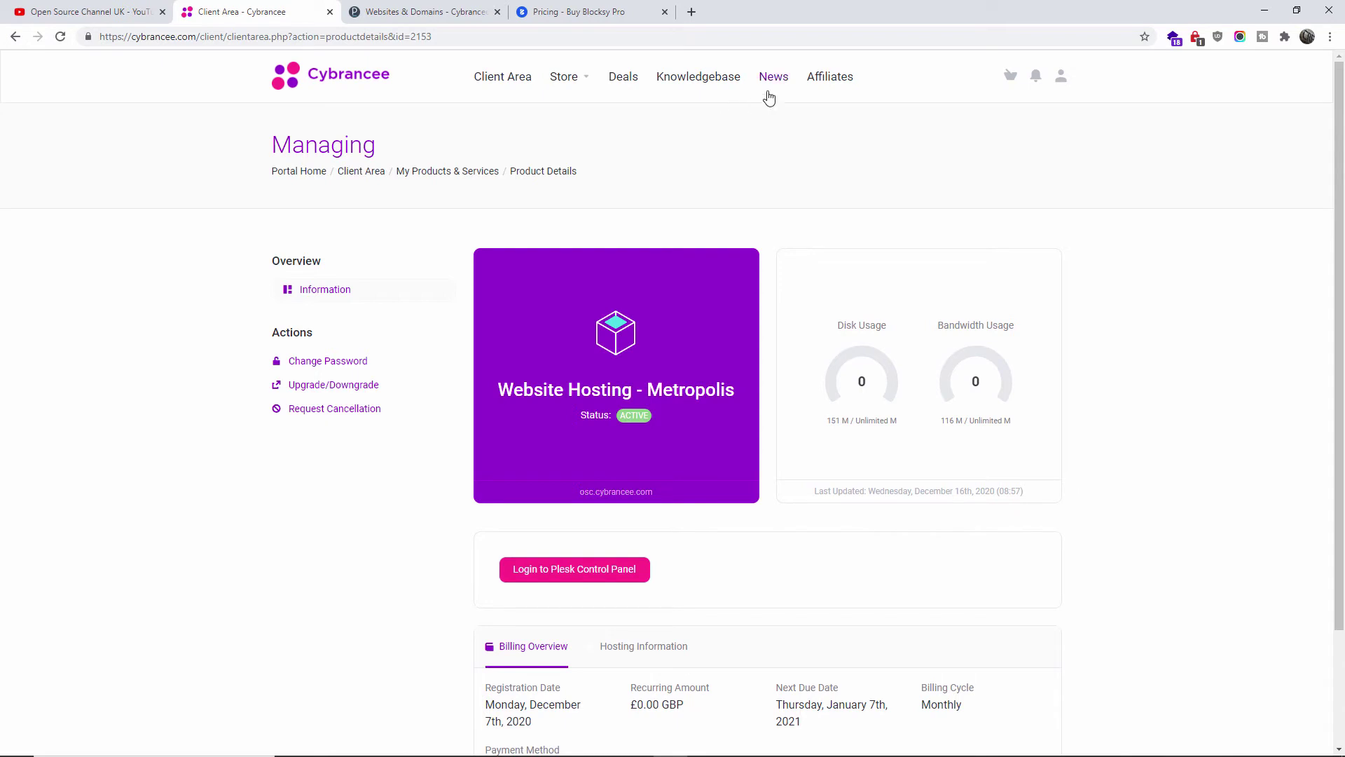
click(850, 83)
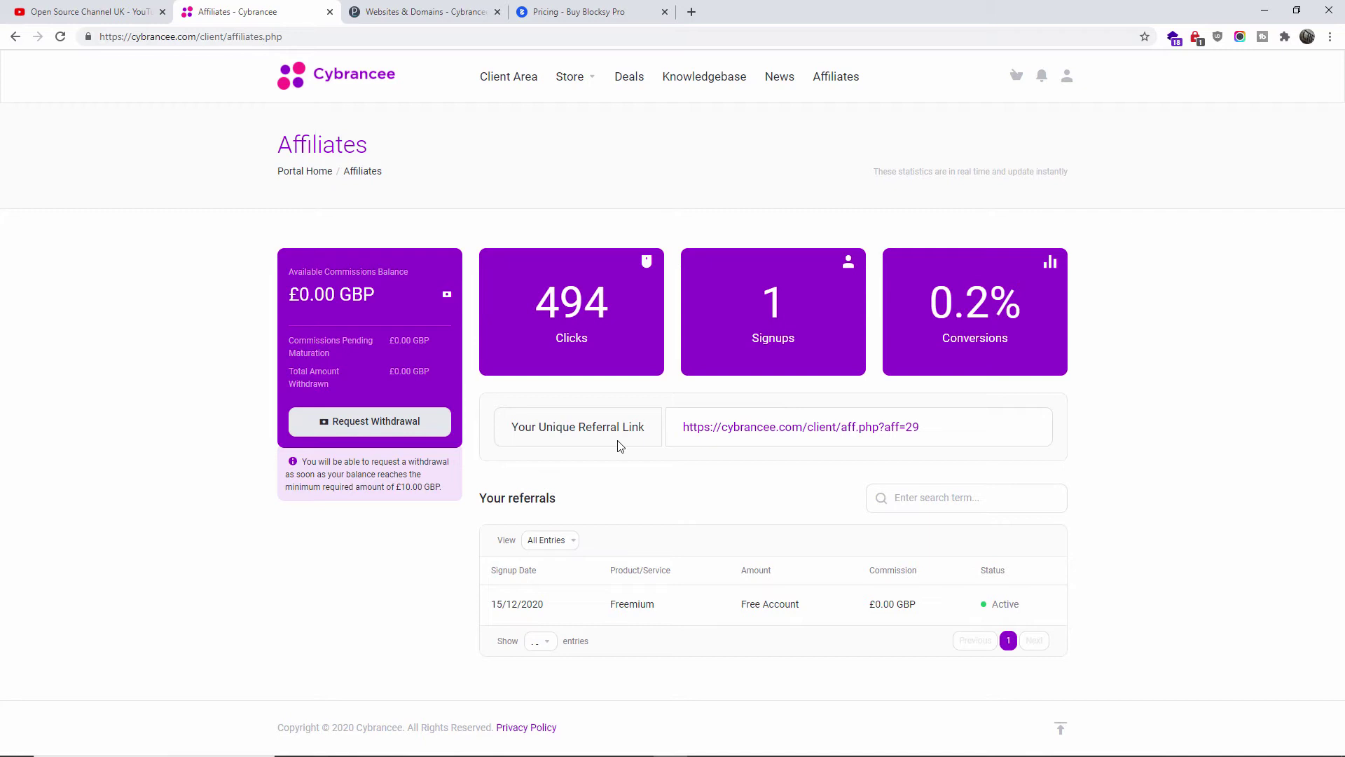
click(10, 43)
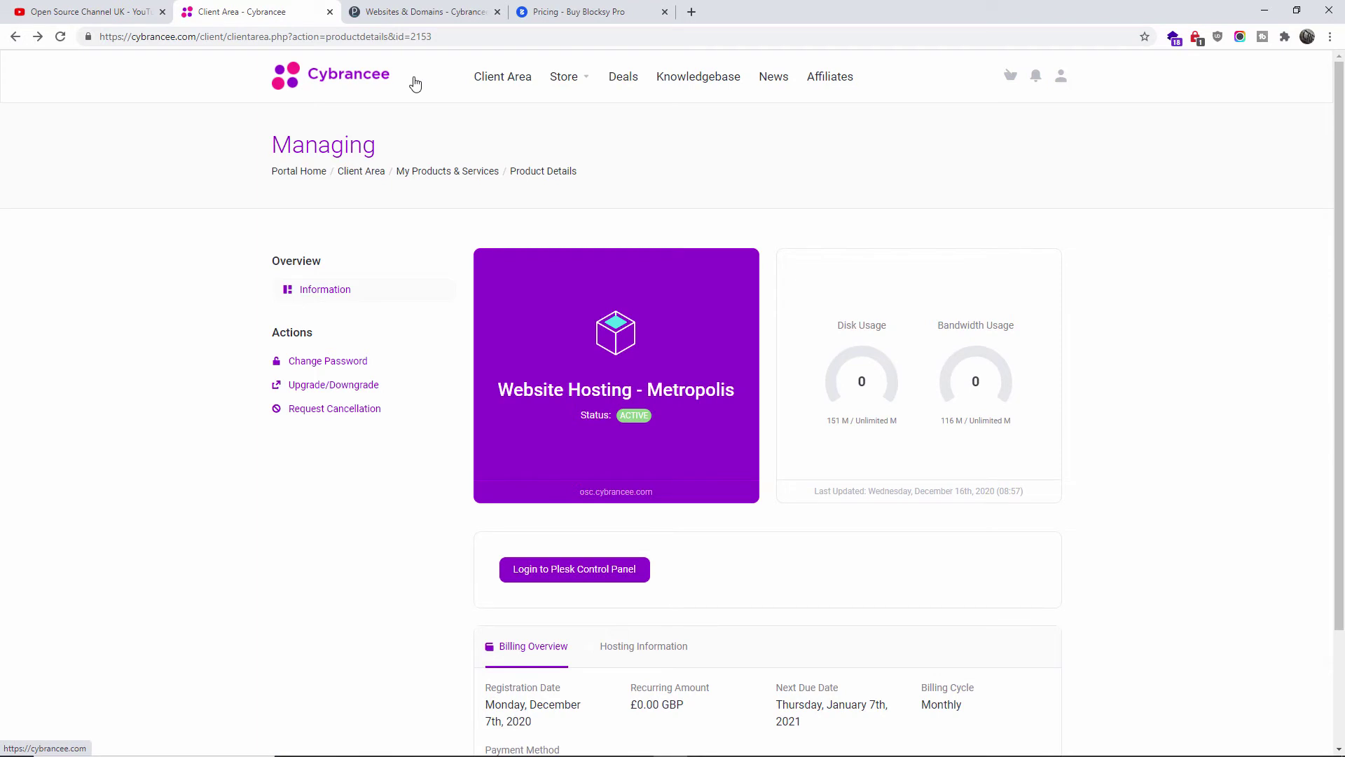
- Start a new installation from the Plesk WordPress Toolkit
click(417, 14)
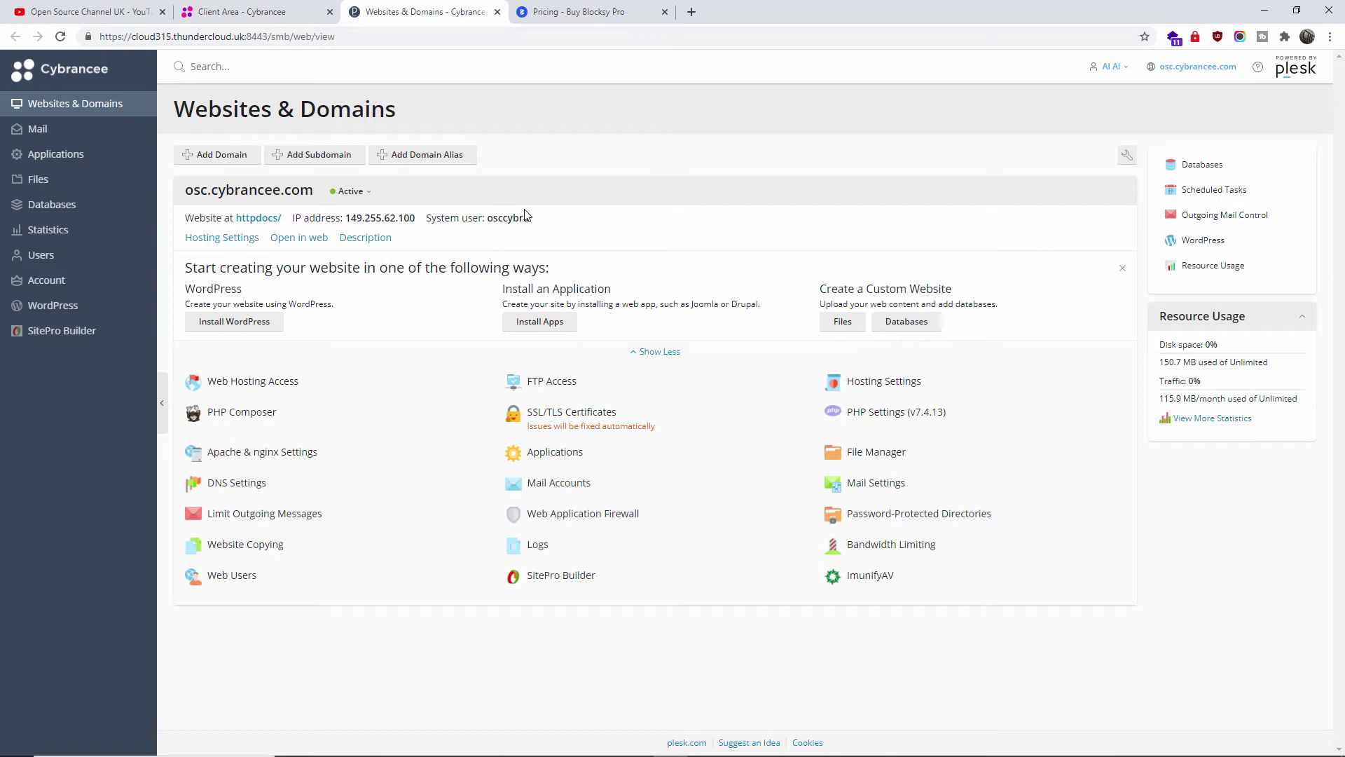
click(1213, 241)
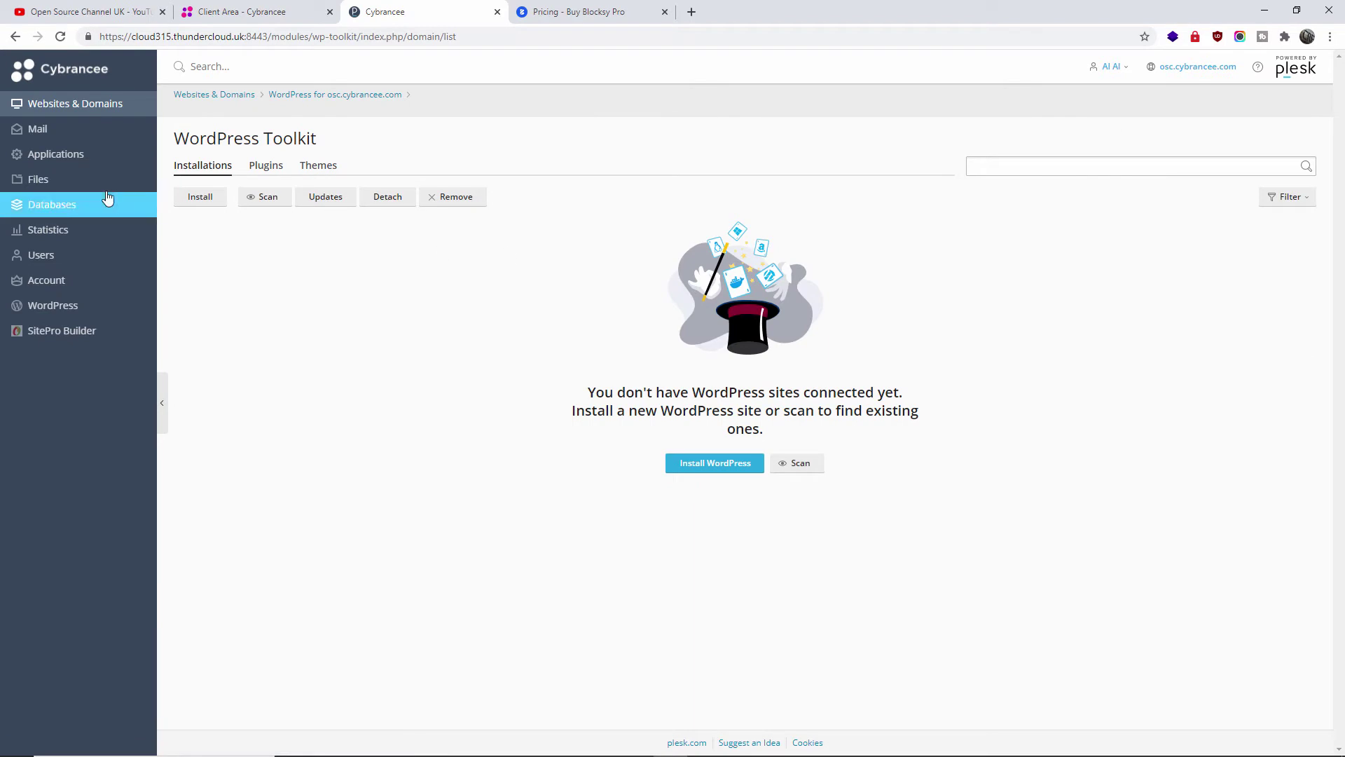
click(199, 203)
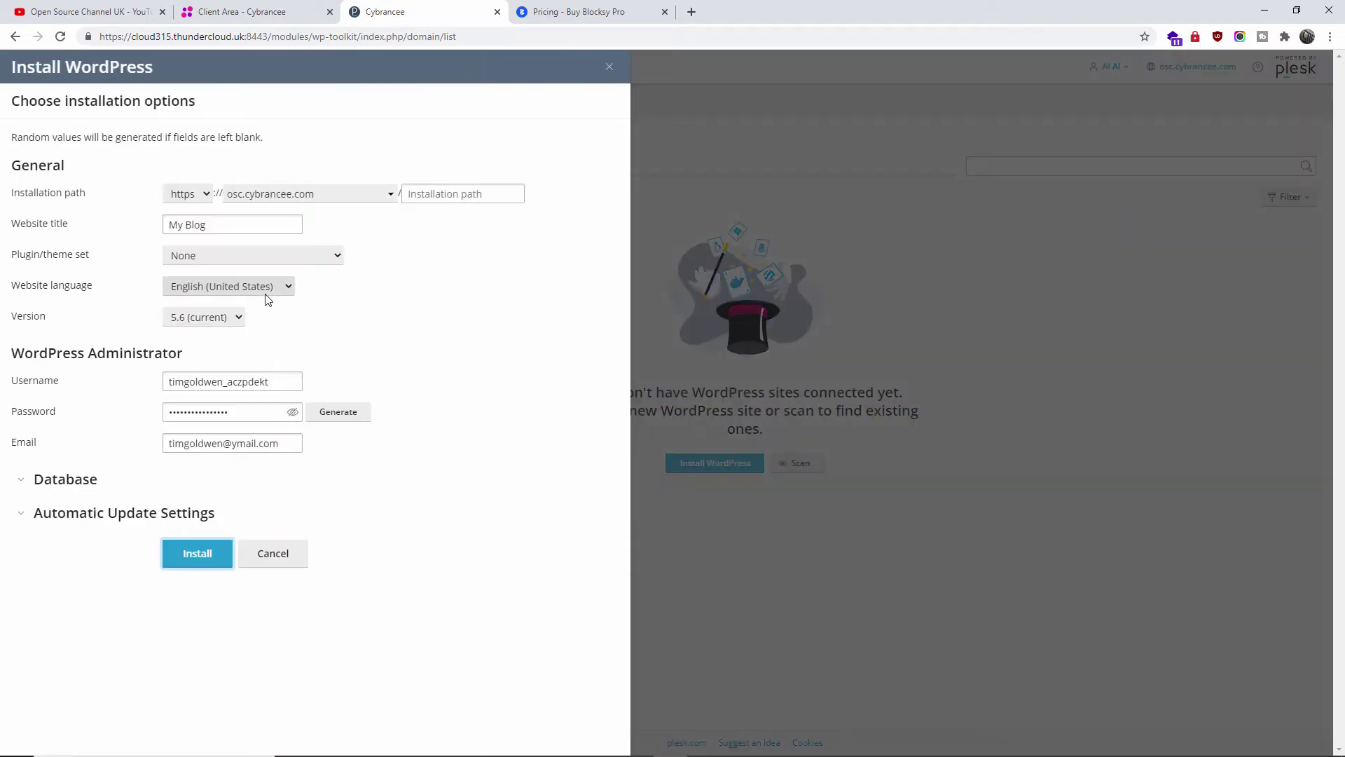
- Keep the plugin/theme set at None and set the website language to English (UK)
click(275, 196)
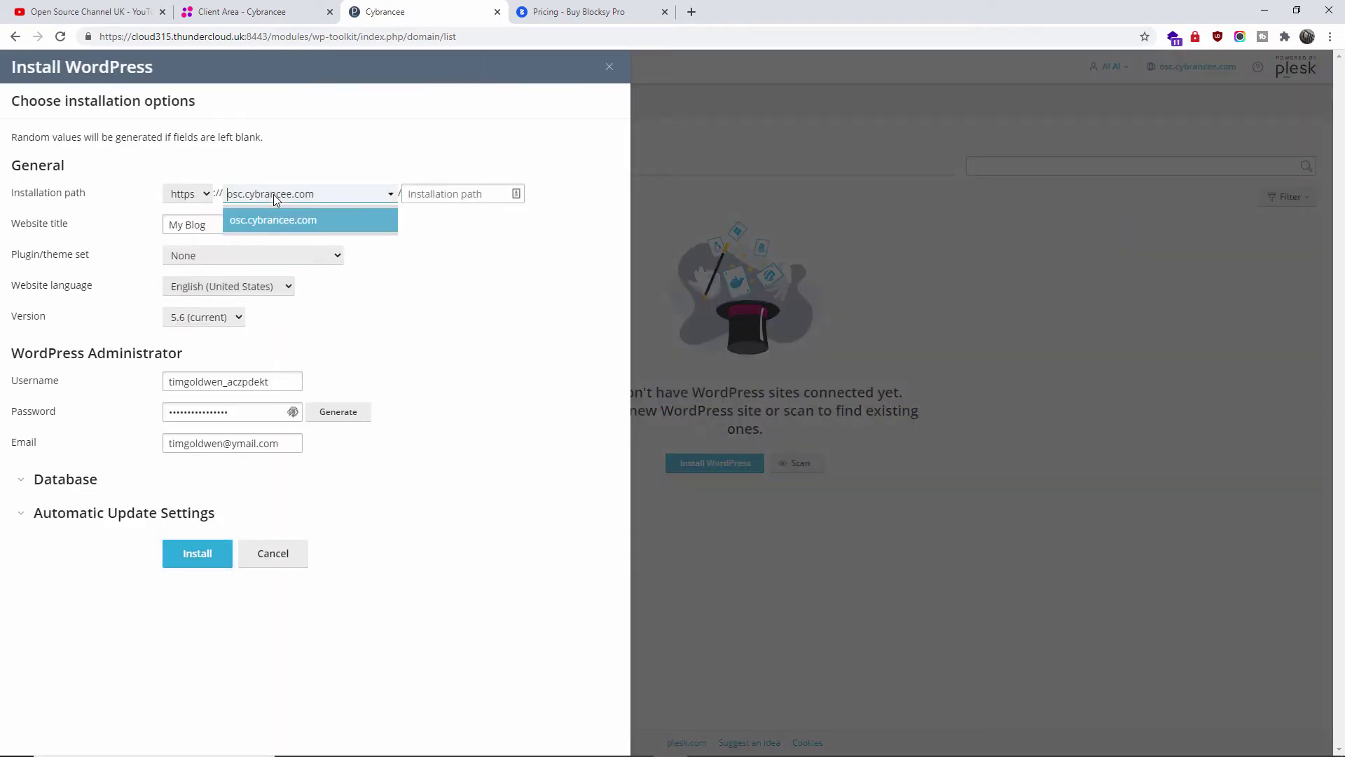
click(242, 256)
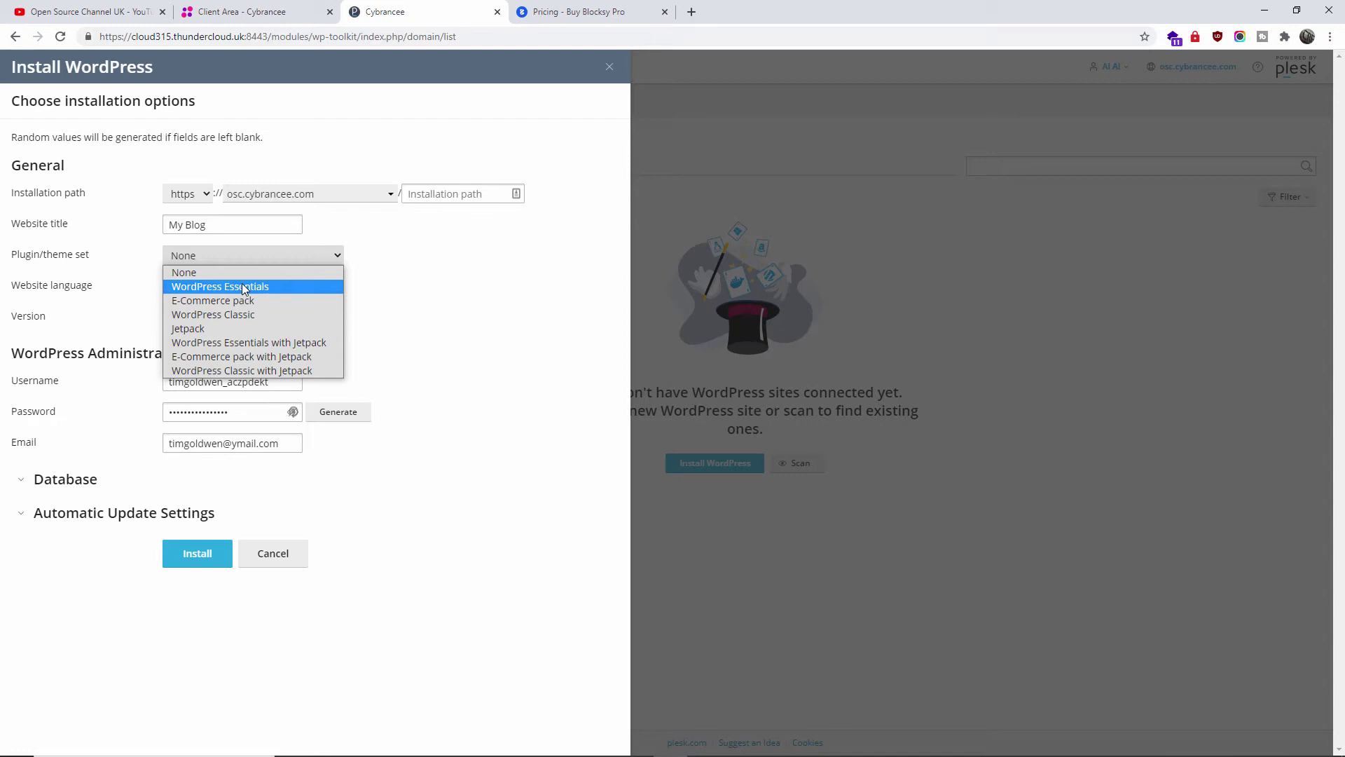
click(463, 303)
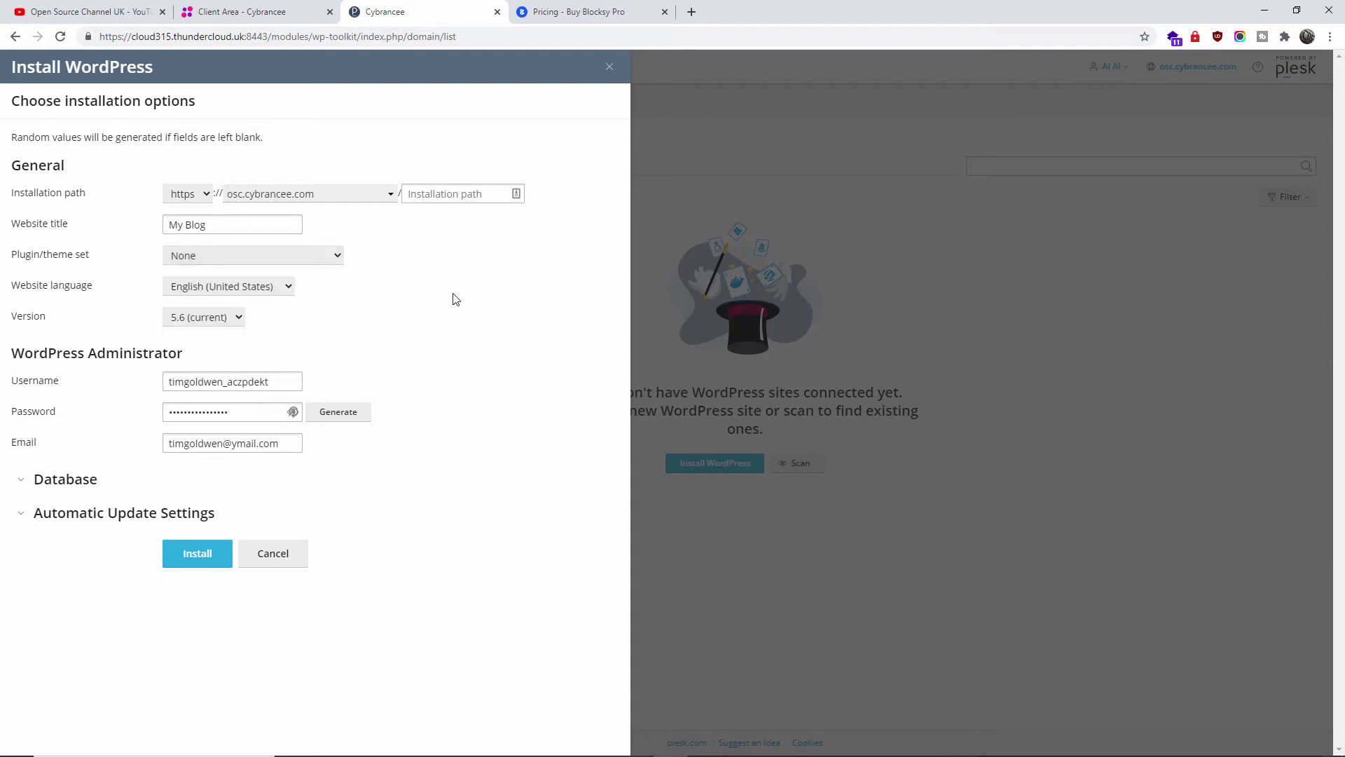
click(268, 287)
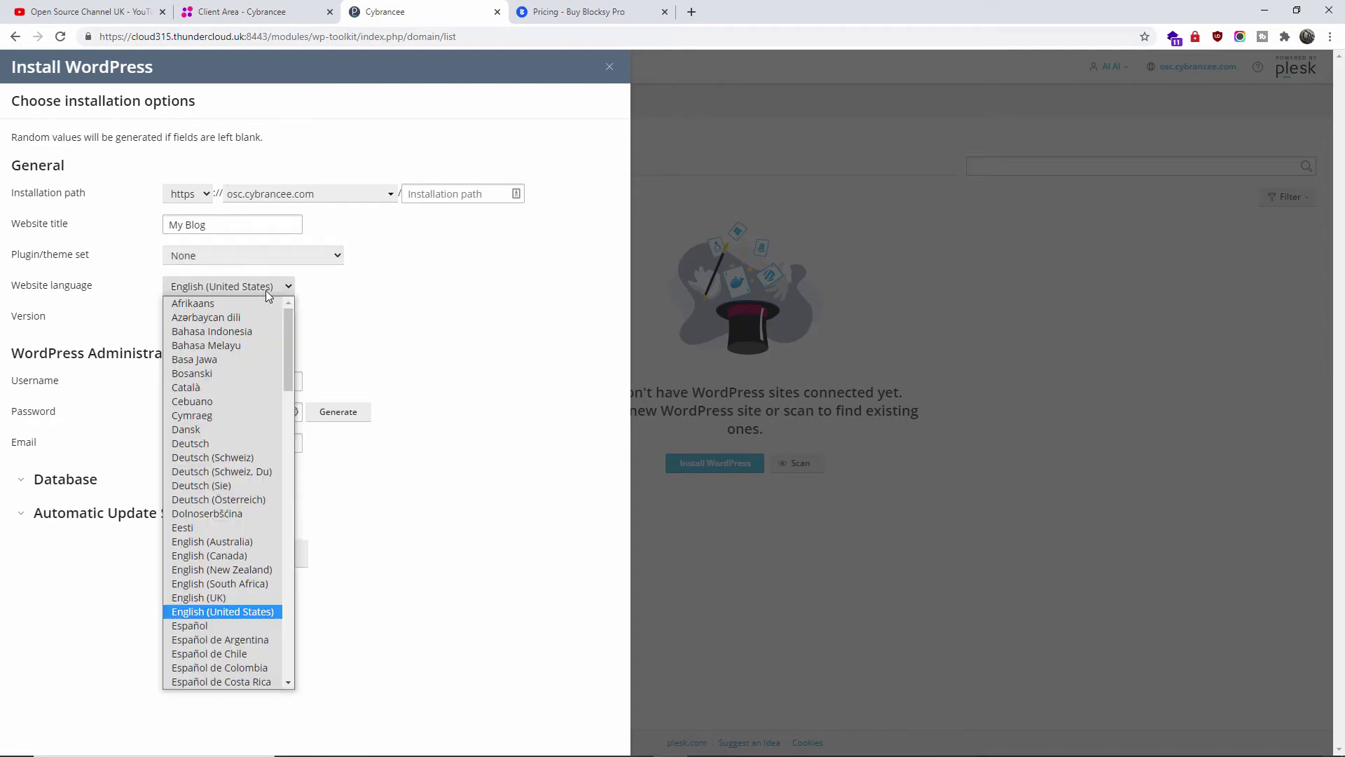
click(258, 596)
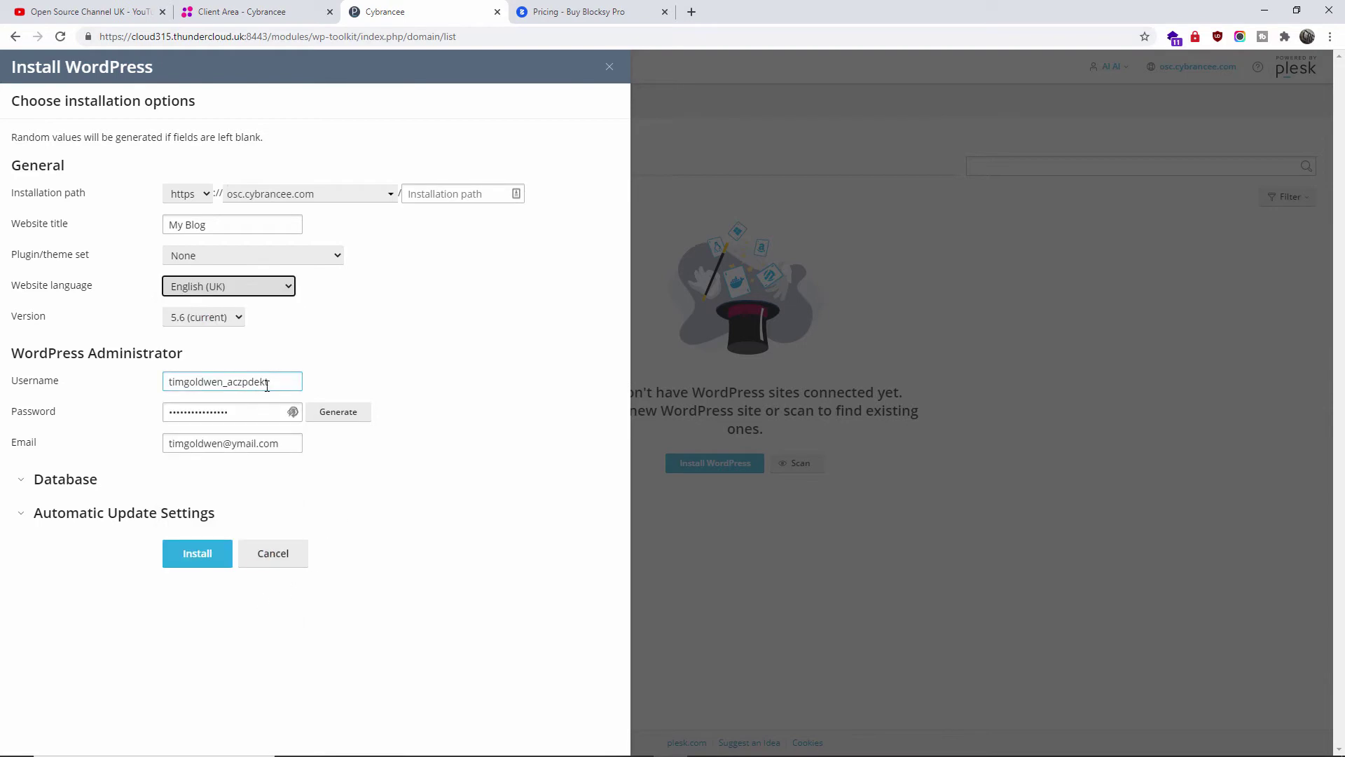
- Replace the administrator username with osctutorials and copy it
drag(275, 380, 108, 378)
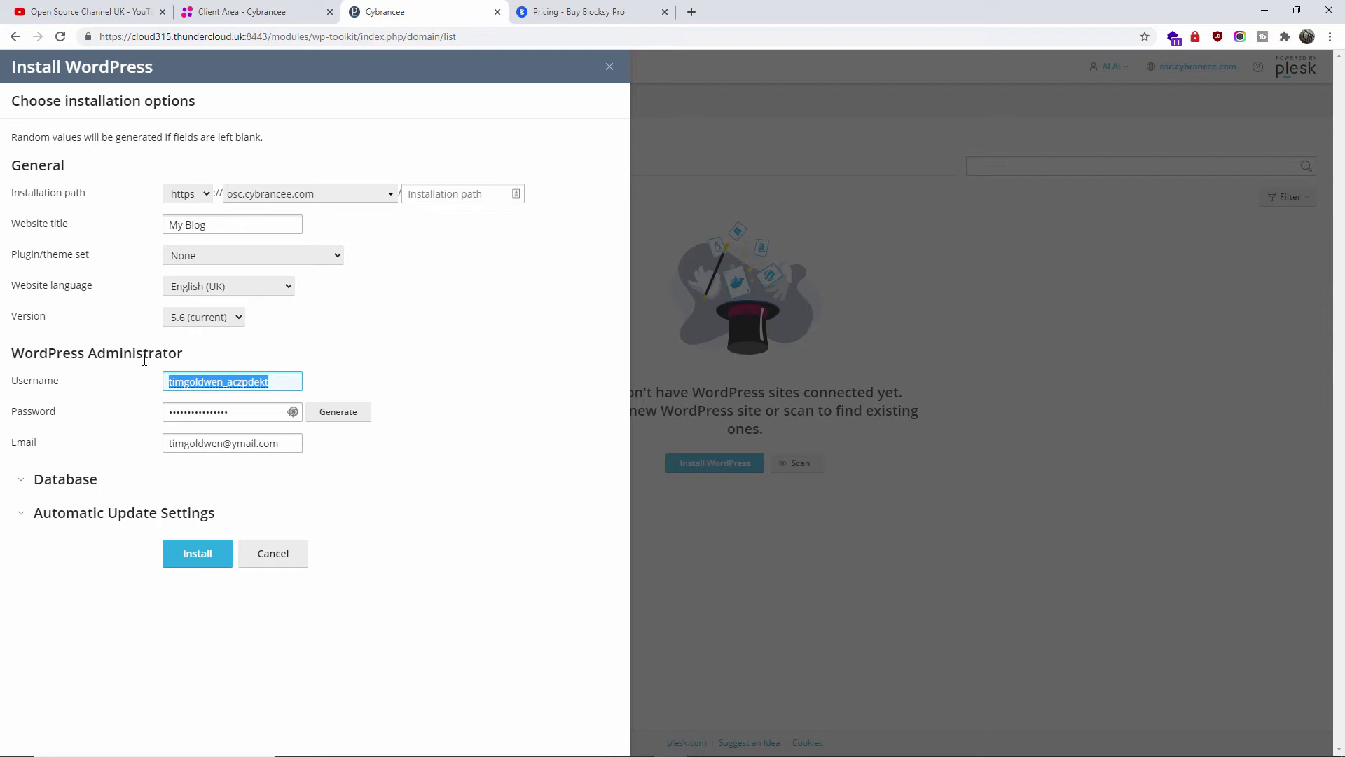
text(osctu)
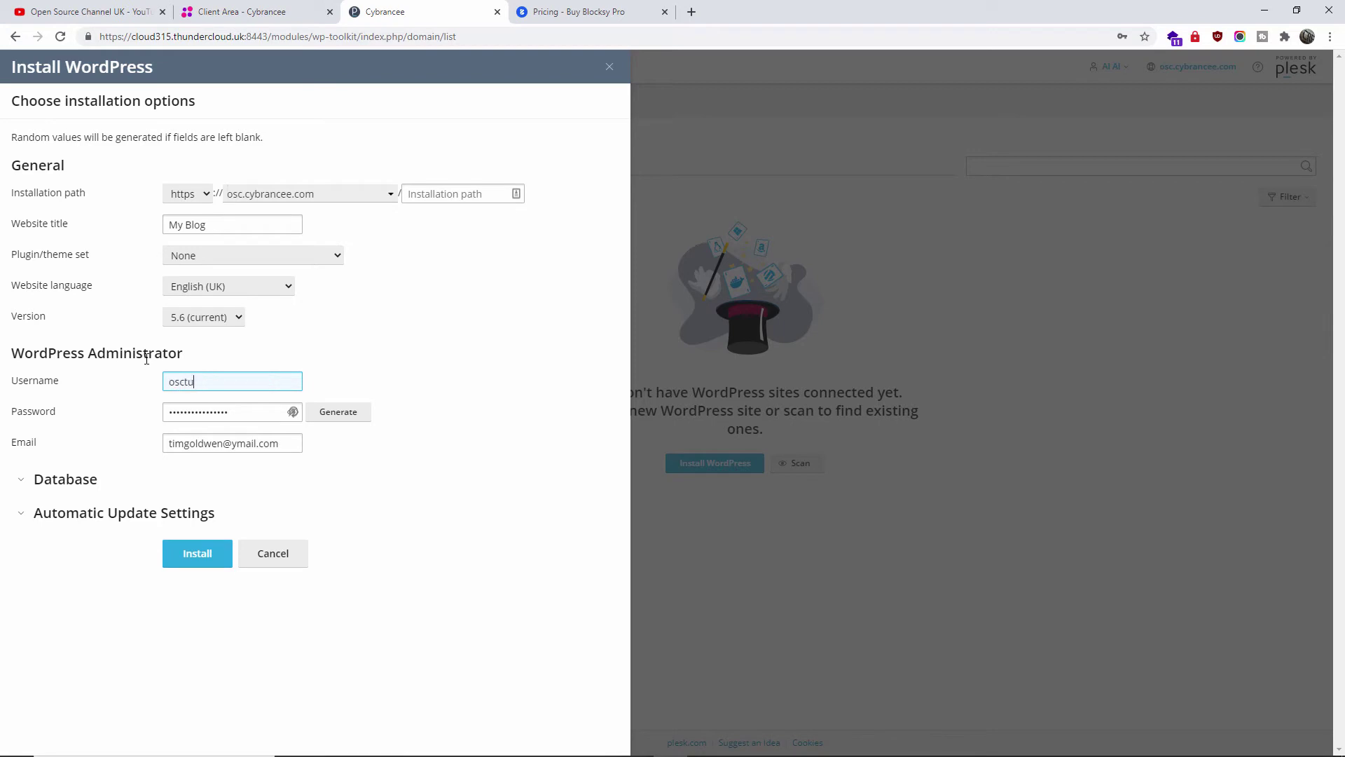
text(torials)
drag(239, 381, 173, 381)
right_click(176, 381)
click(204, 463)
- Generate an administrator password, reveal and copy it, then generate a new one
click(322, 419)
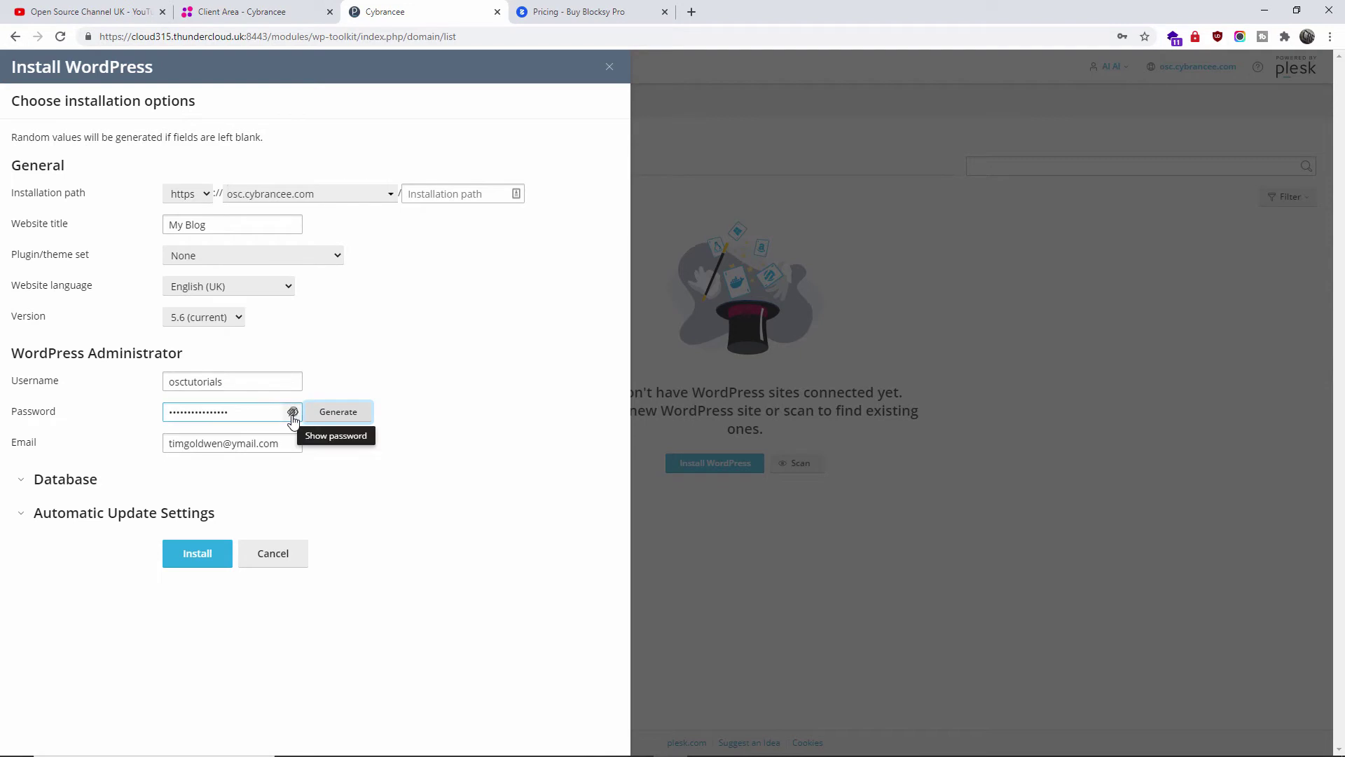
click(293, 412)
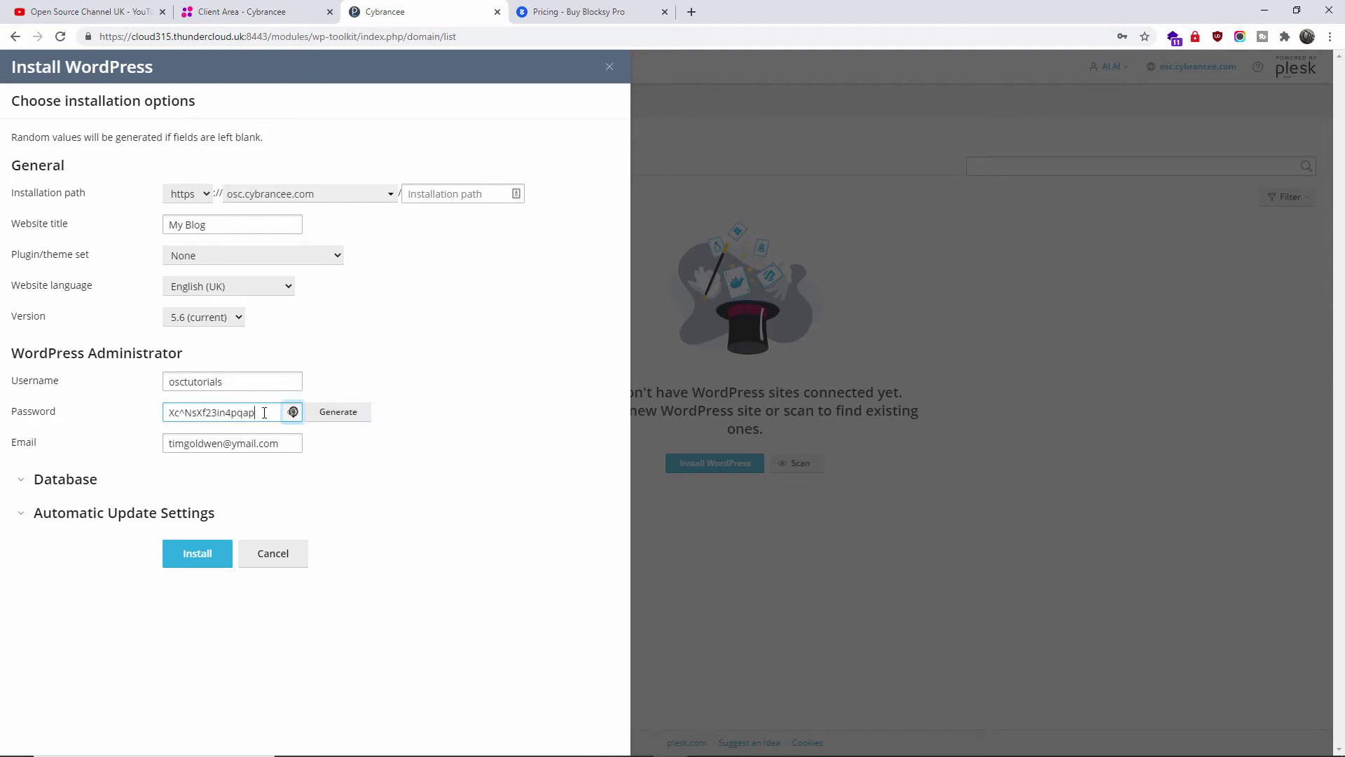
drag(265, 413, 130, 420)
right_click(177, 411)
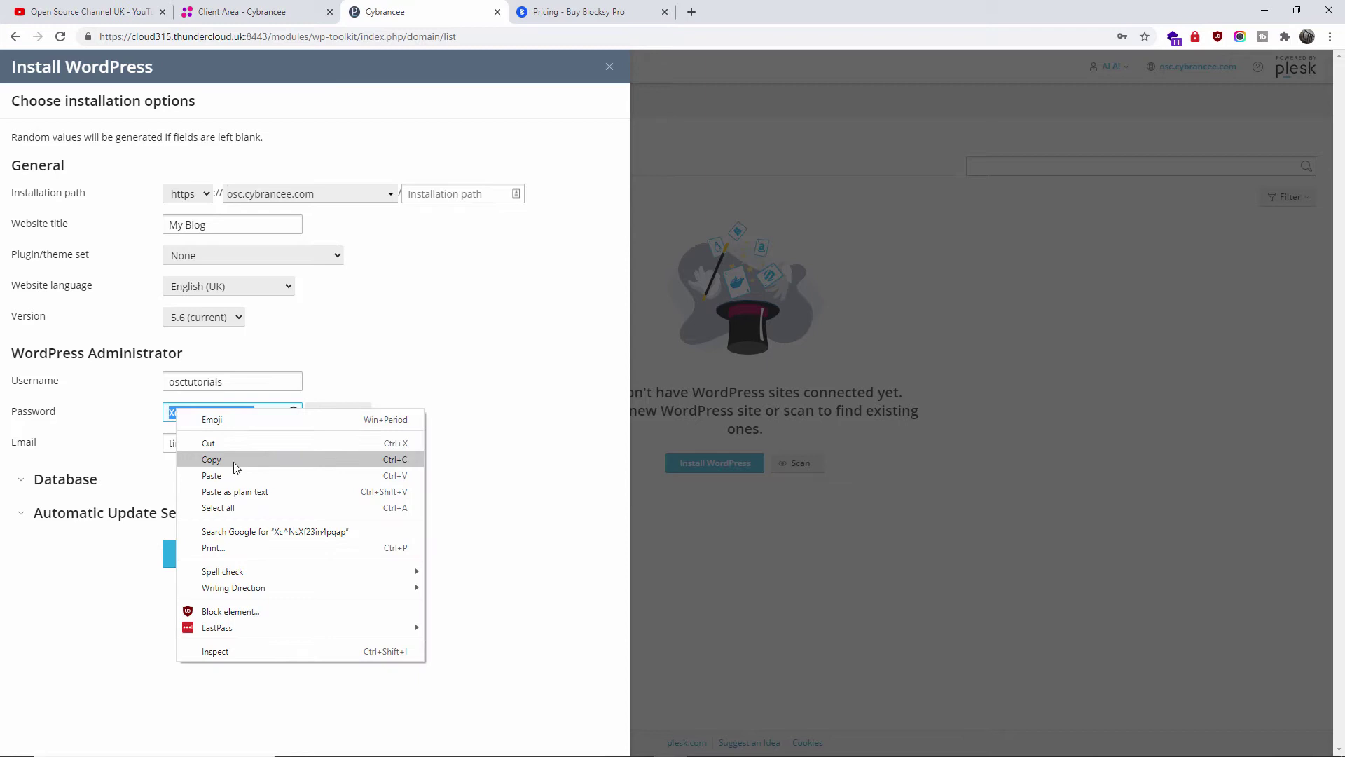
click(234, 463)
click(315, 419)
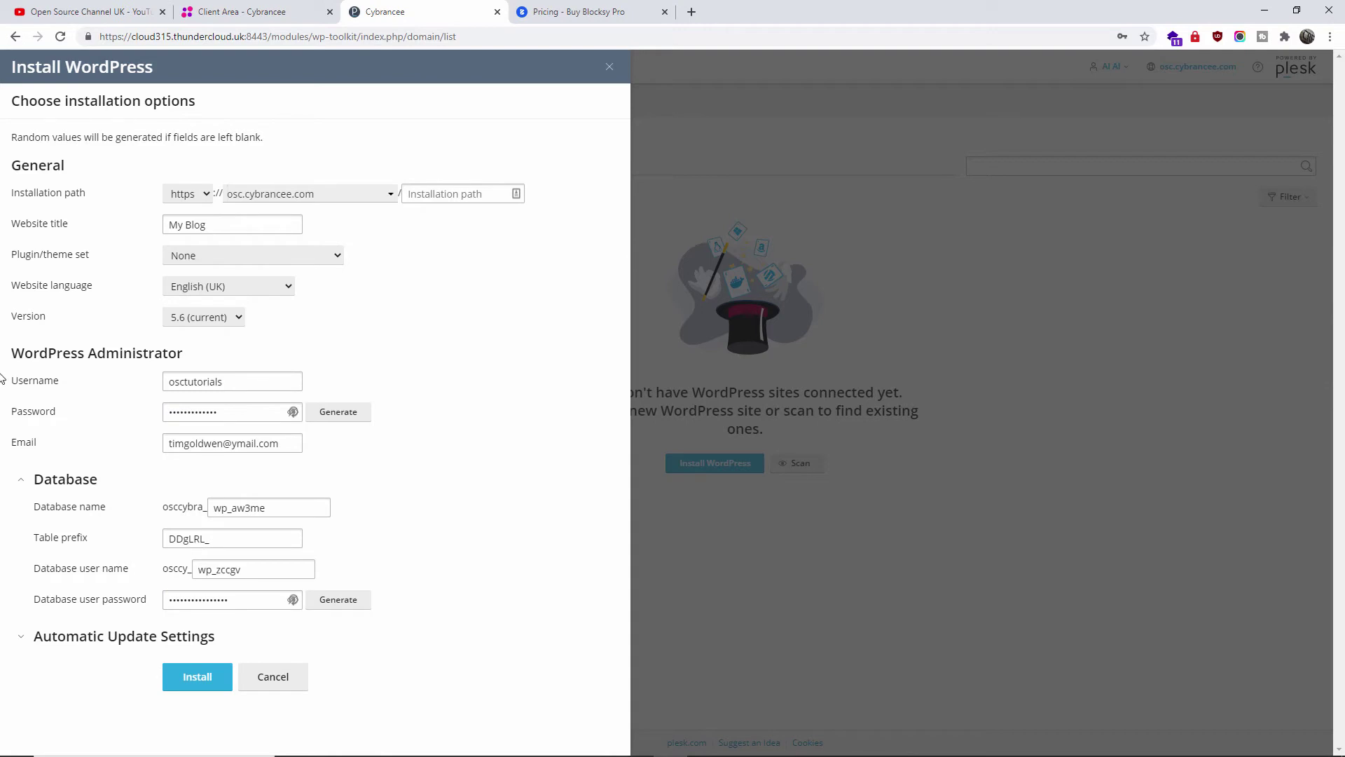
- Expand Automatic Update Settings and start installing WordPress on osc.cybrancee.com
click(297, 512)
click(144, 636)
scroll(287, 597, down, 2)
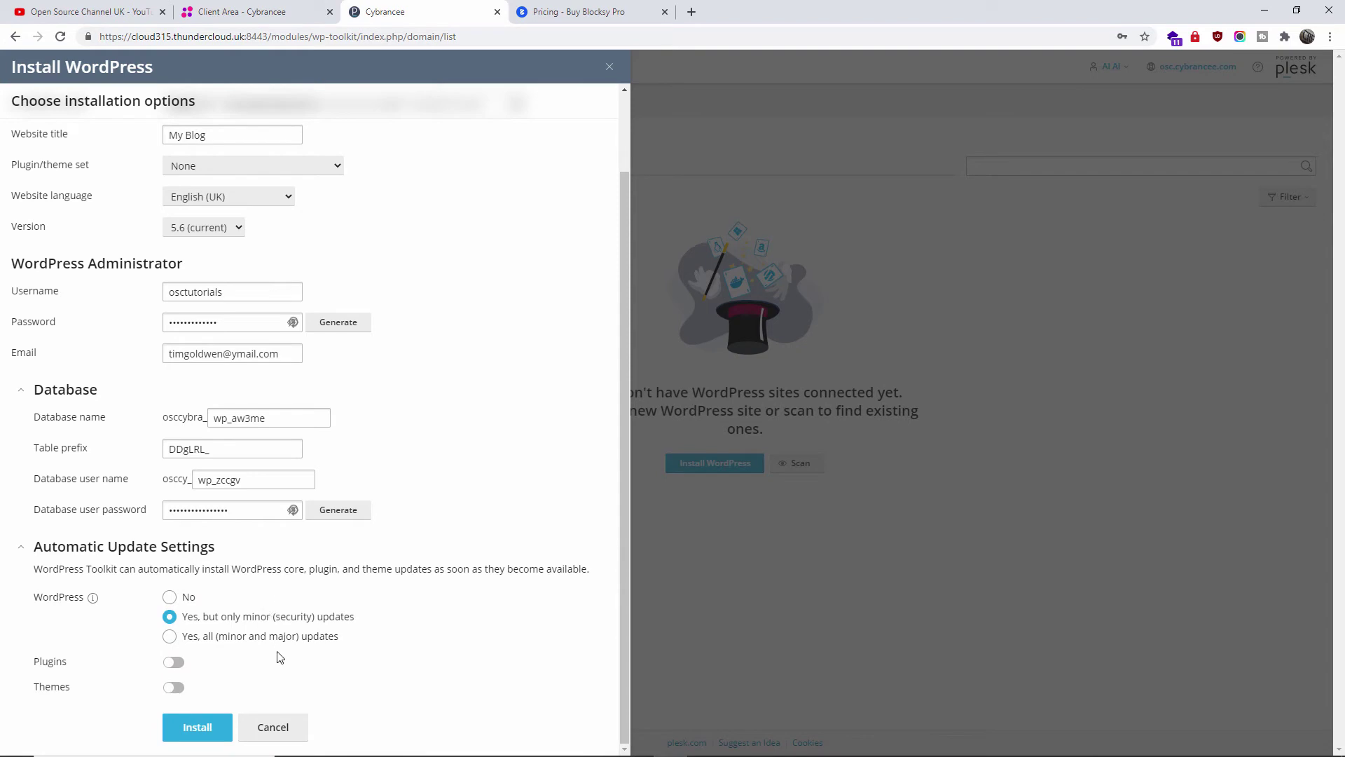
click(197, 728)
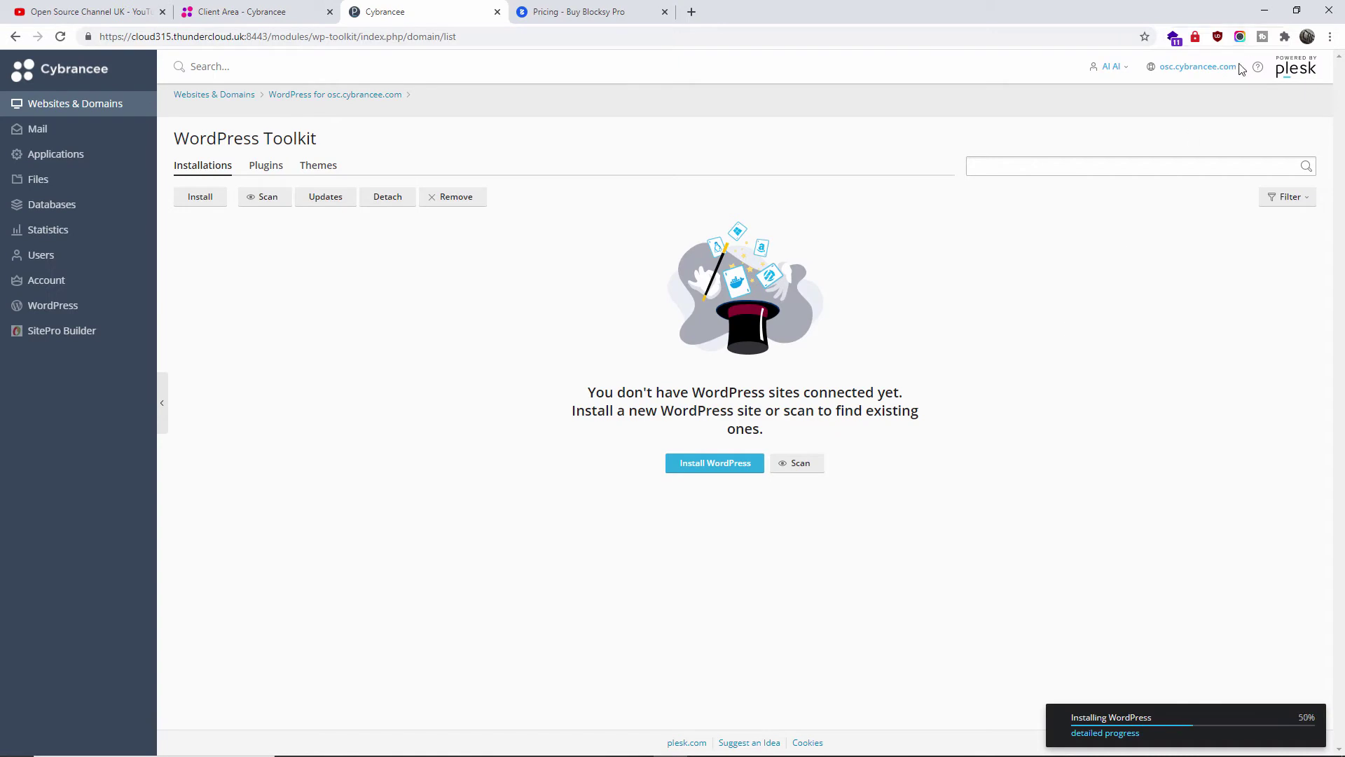
- Open osc.cybrancee.com in its own tab and navigate to its wp-admin login page
drag(1240, 68, 1159, 68)
drag(767, 10, 771, 10)
drag(616, 9, 788, 9)
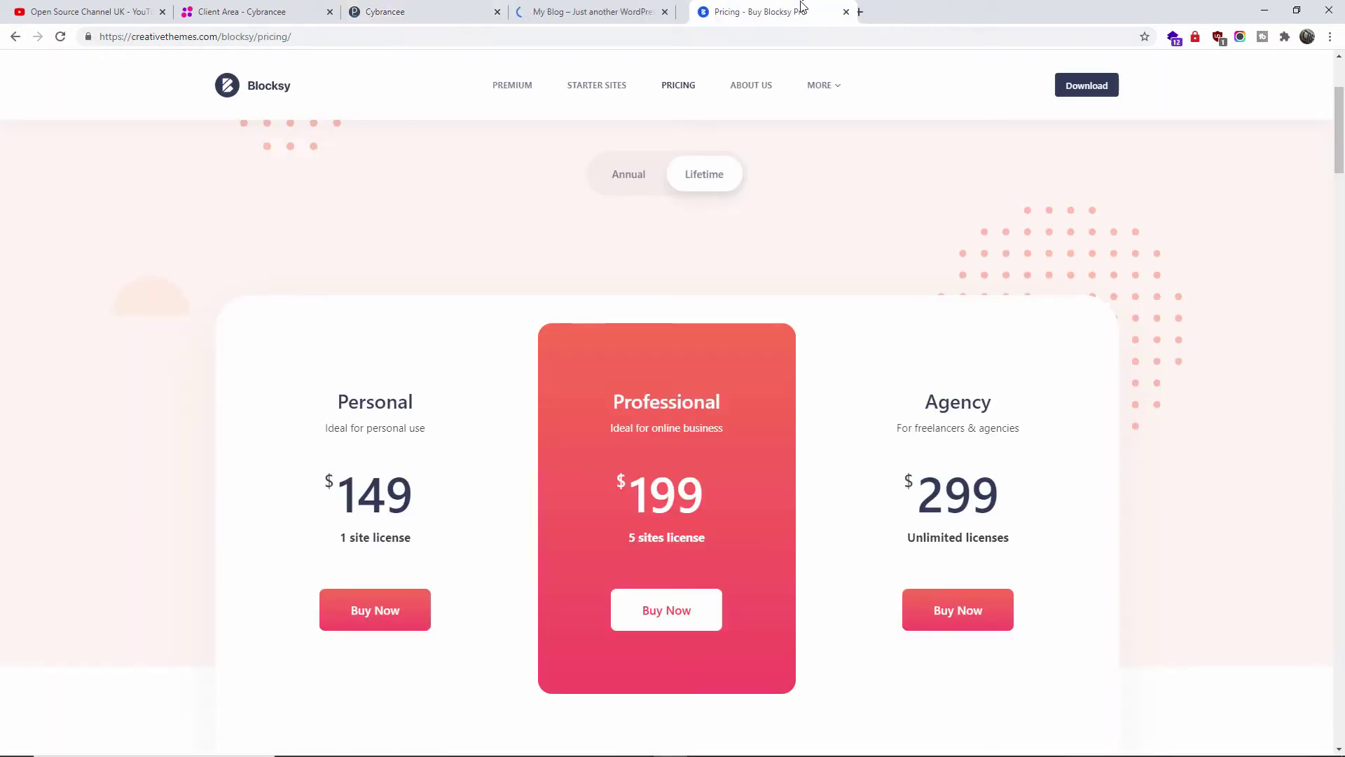
click(582, 13)
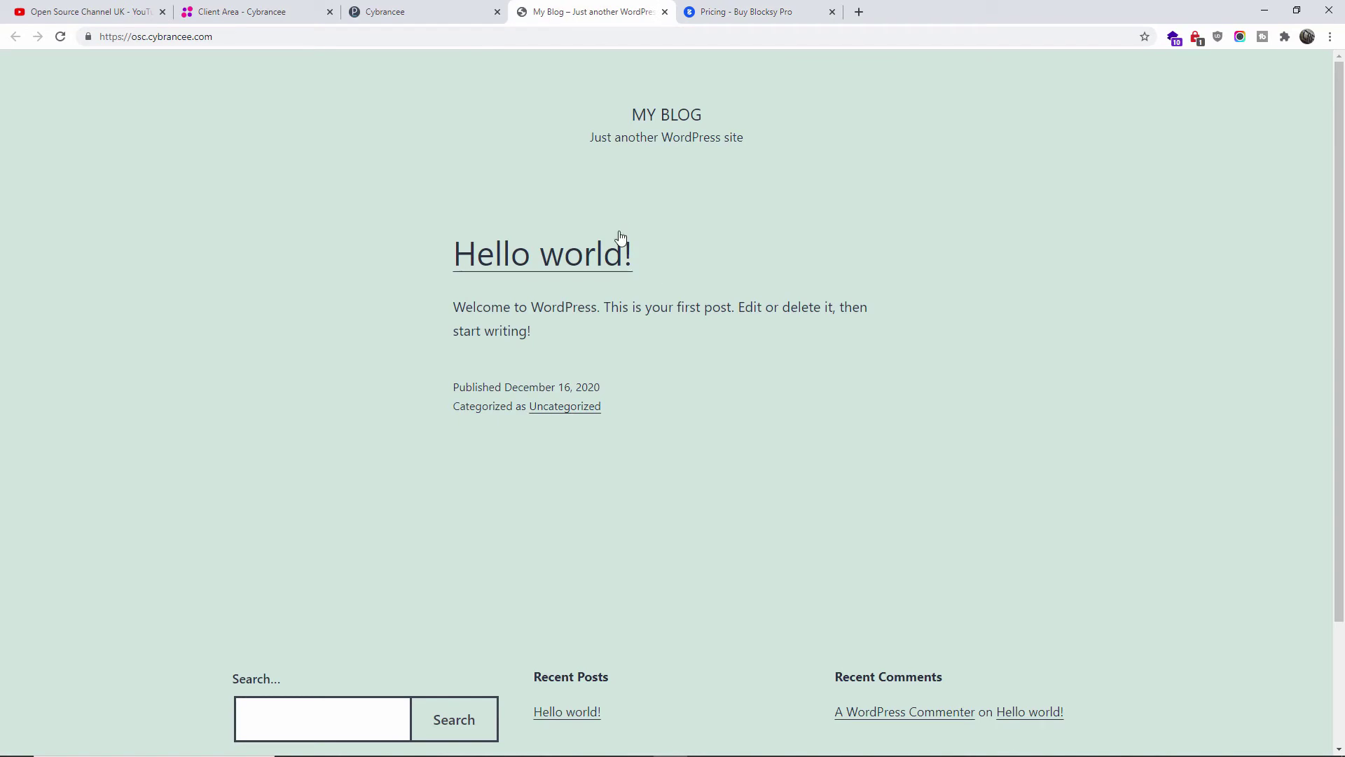
click(385, 39)
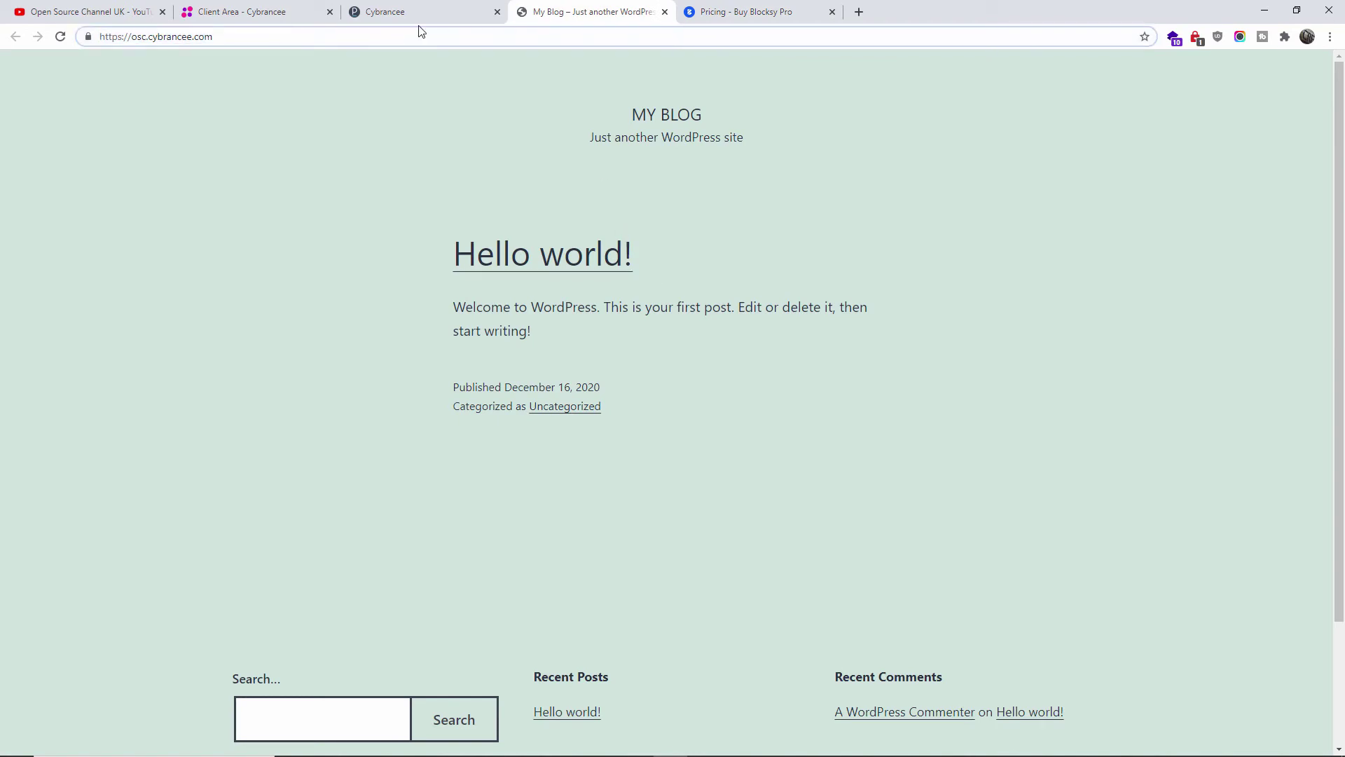
text(/wp)
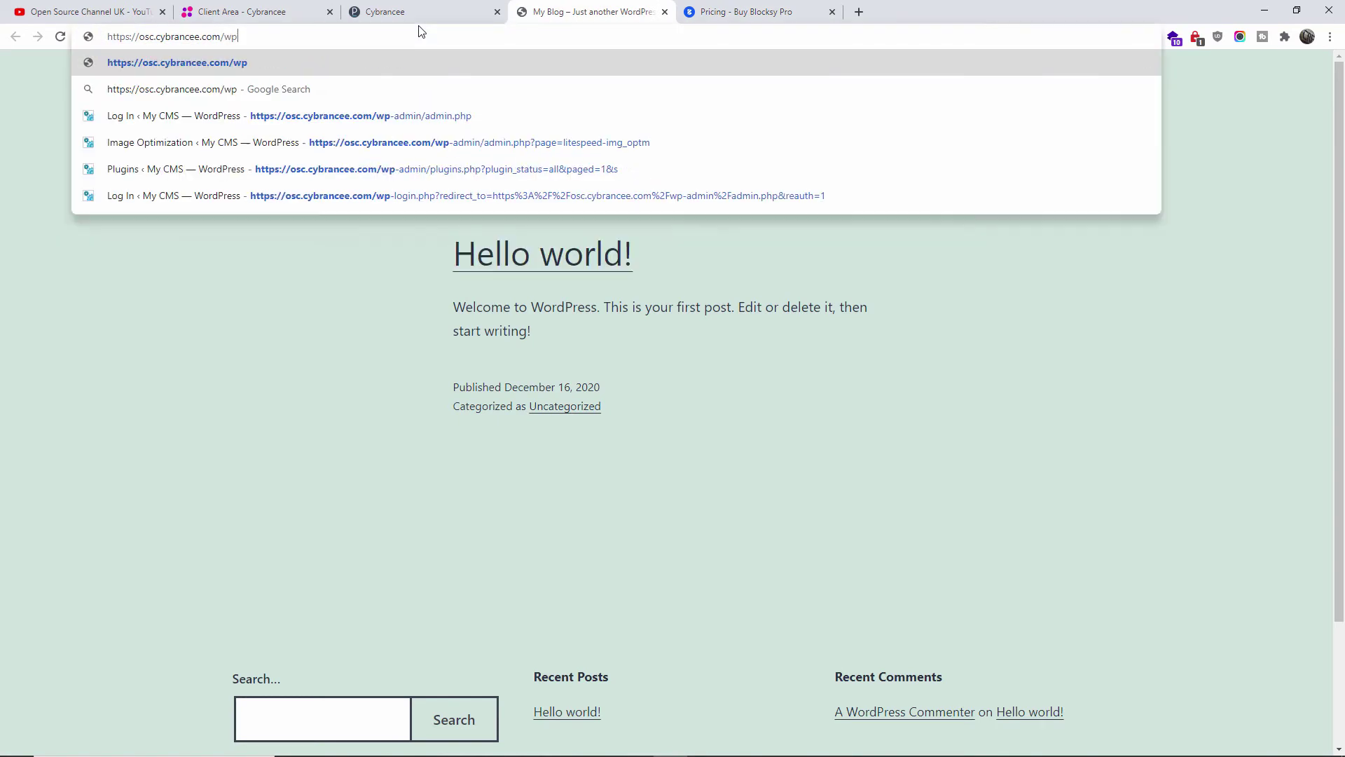
key(Down)
key(Down)
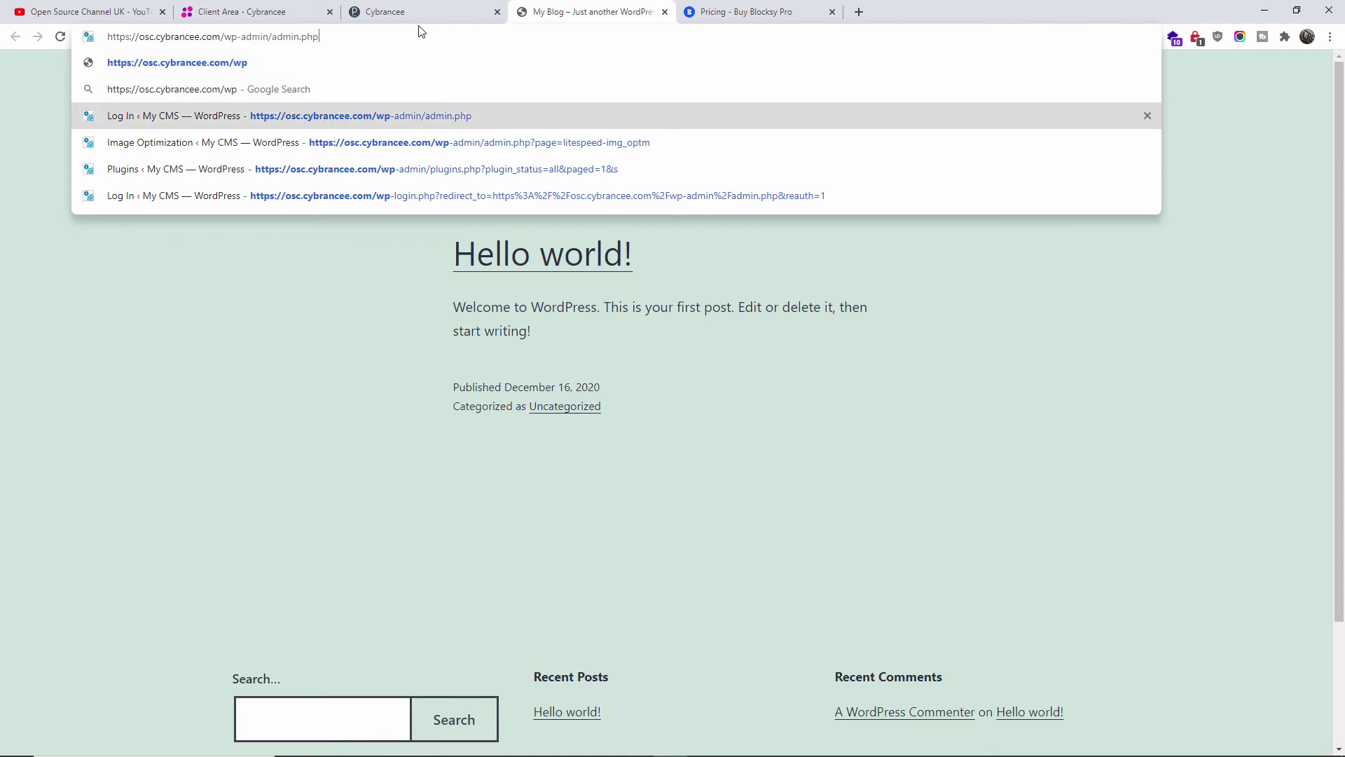
- Dismiss the installation-complete notice and open the site's Security Status details
key(Return)
click(421, 12)
click(609, 462)
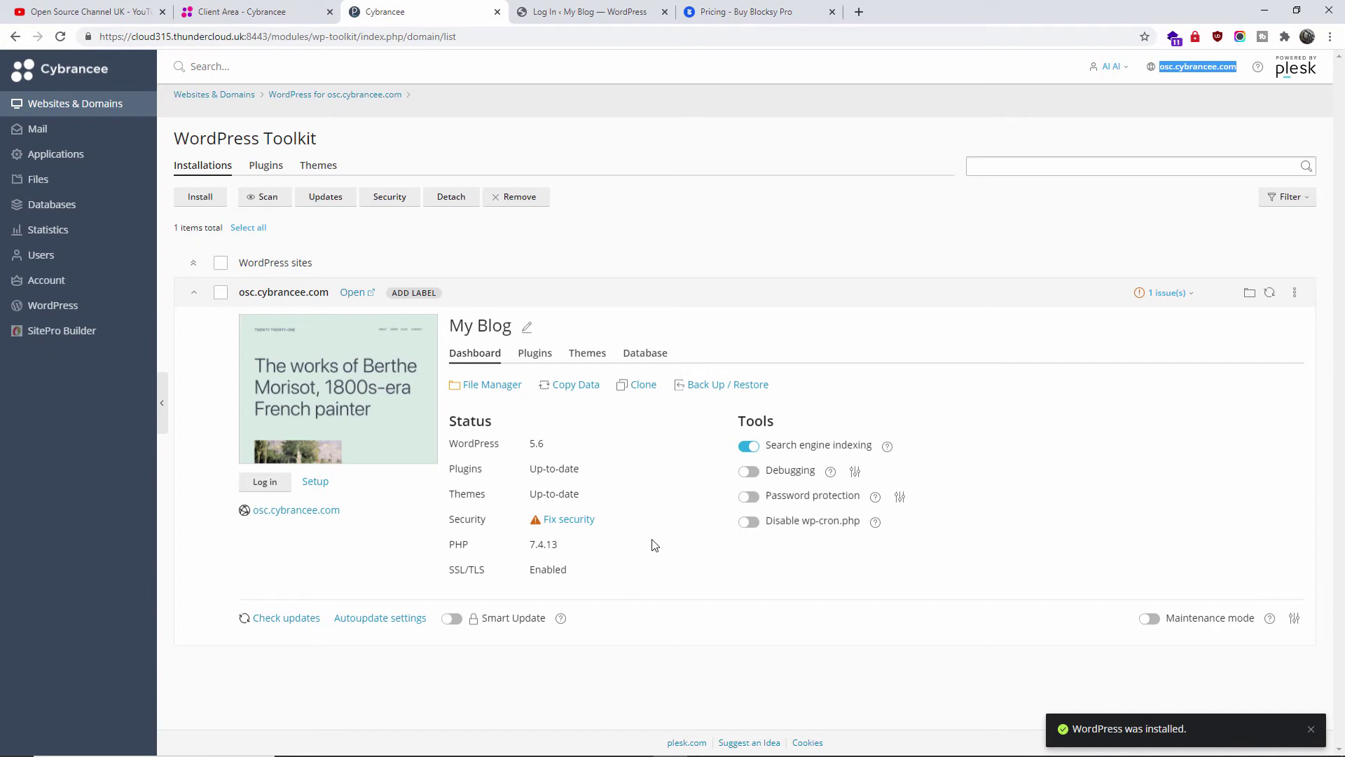
click(570, 519)
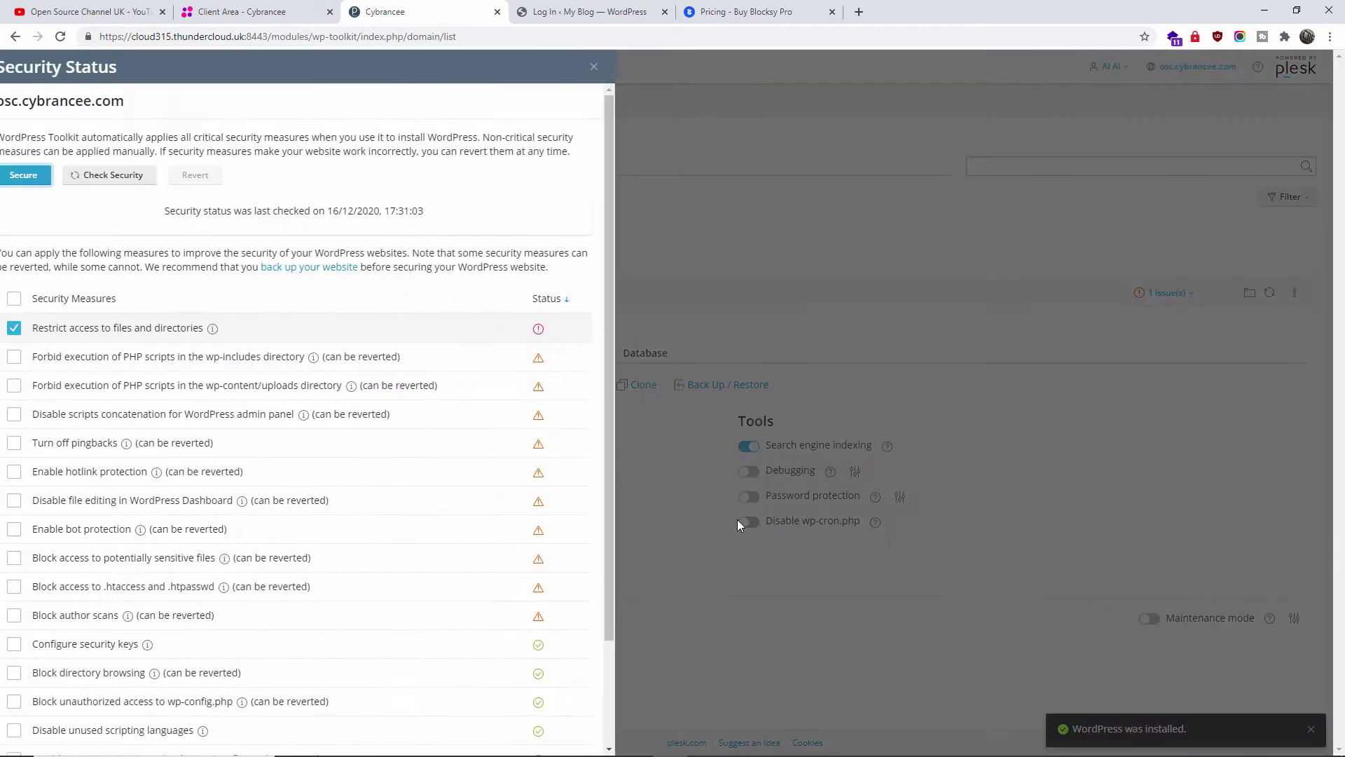
- Tick Block author scans, .htaccess/.htpasswd and sensitive file blocking, and bot protection
click(29, 299)
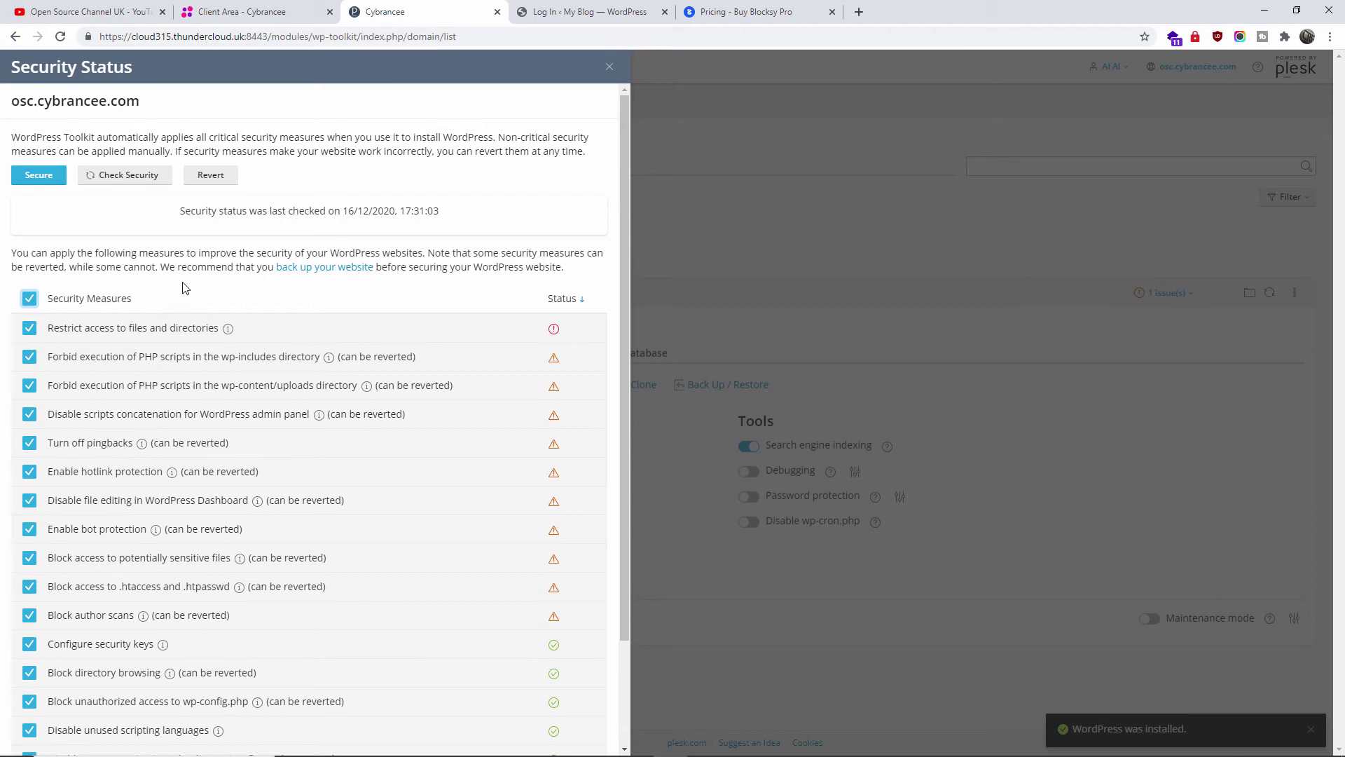
scroll(501, 504, down, 2)
click(26, 304)
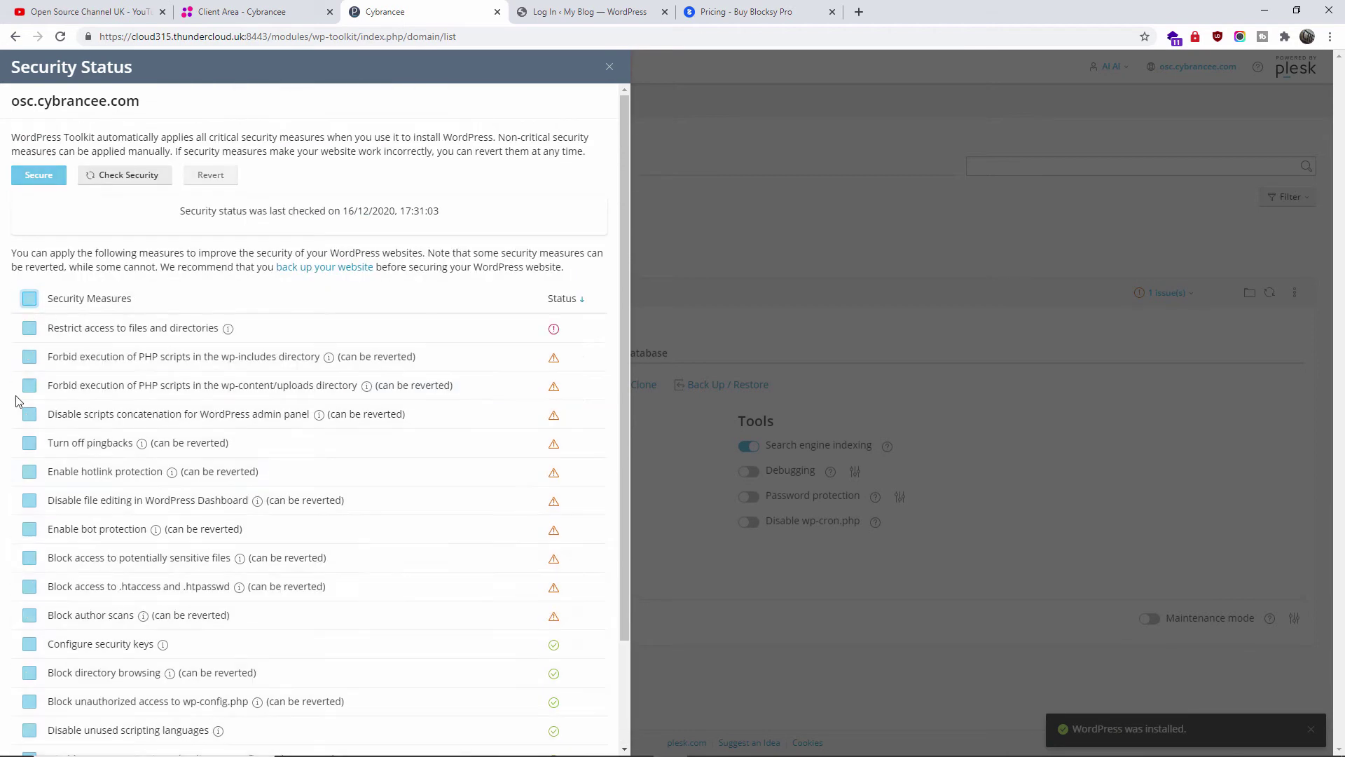
click(29, 616)
click(29, 587)
click(29, 559)
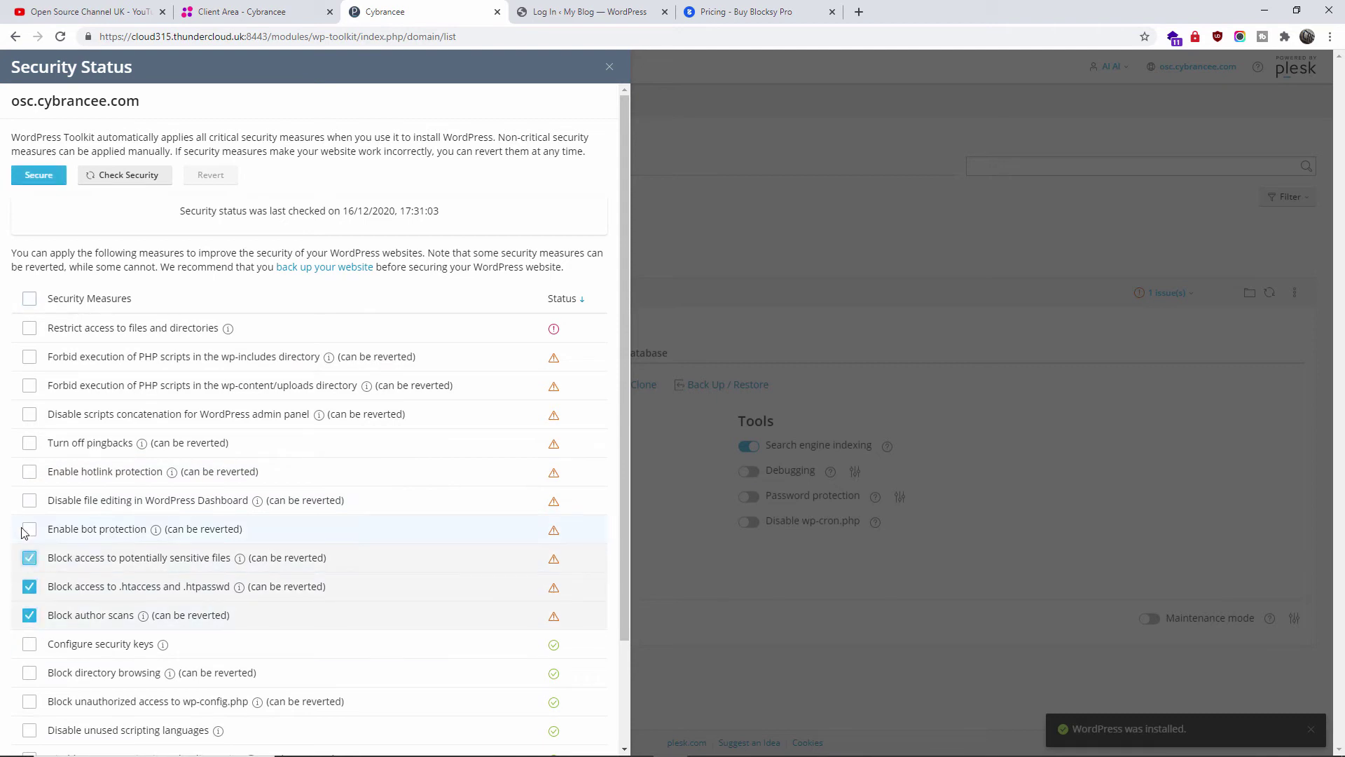
click(29, 529)
- Tick the remaining measures, from file editing to restricted file access, and apply them
click(29, 500)
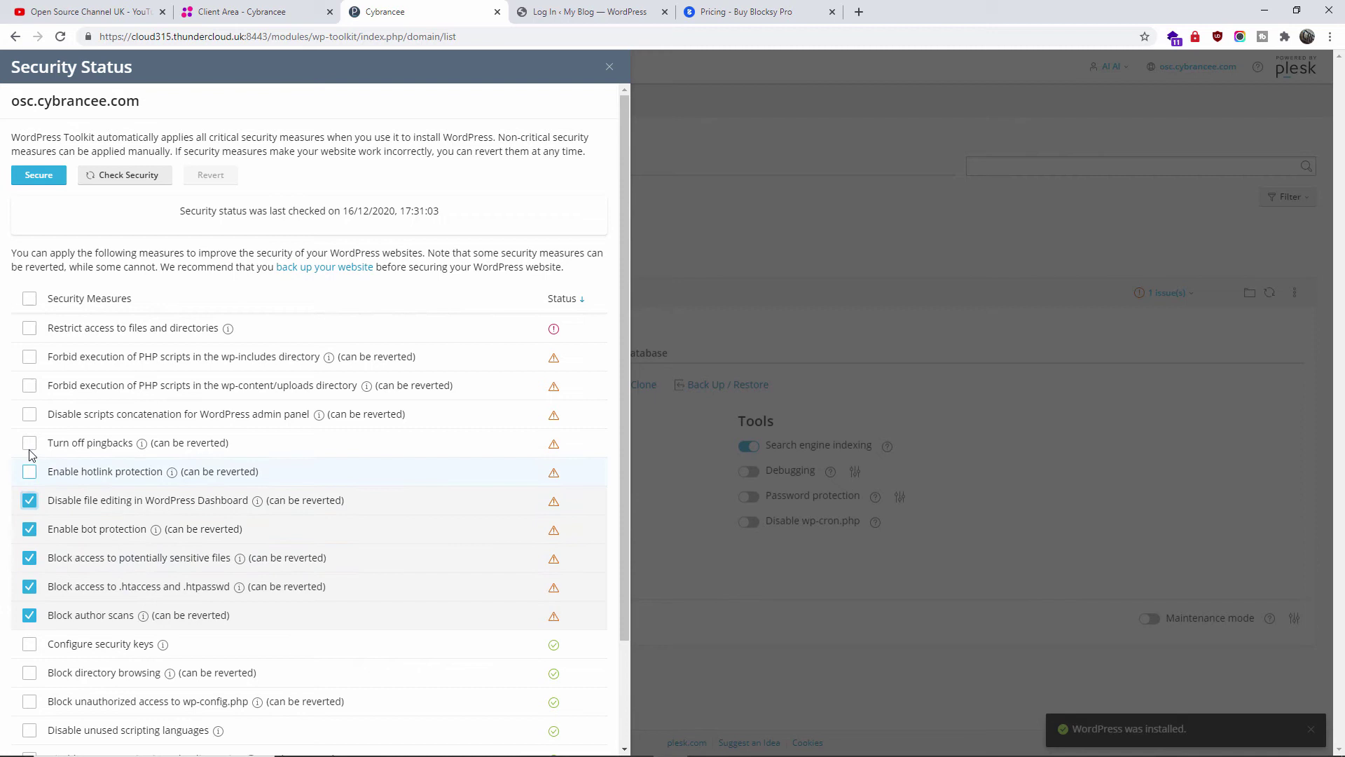
click(29, 471)
click(29, 443)
click(29, 414)
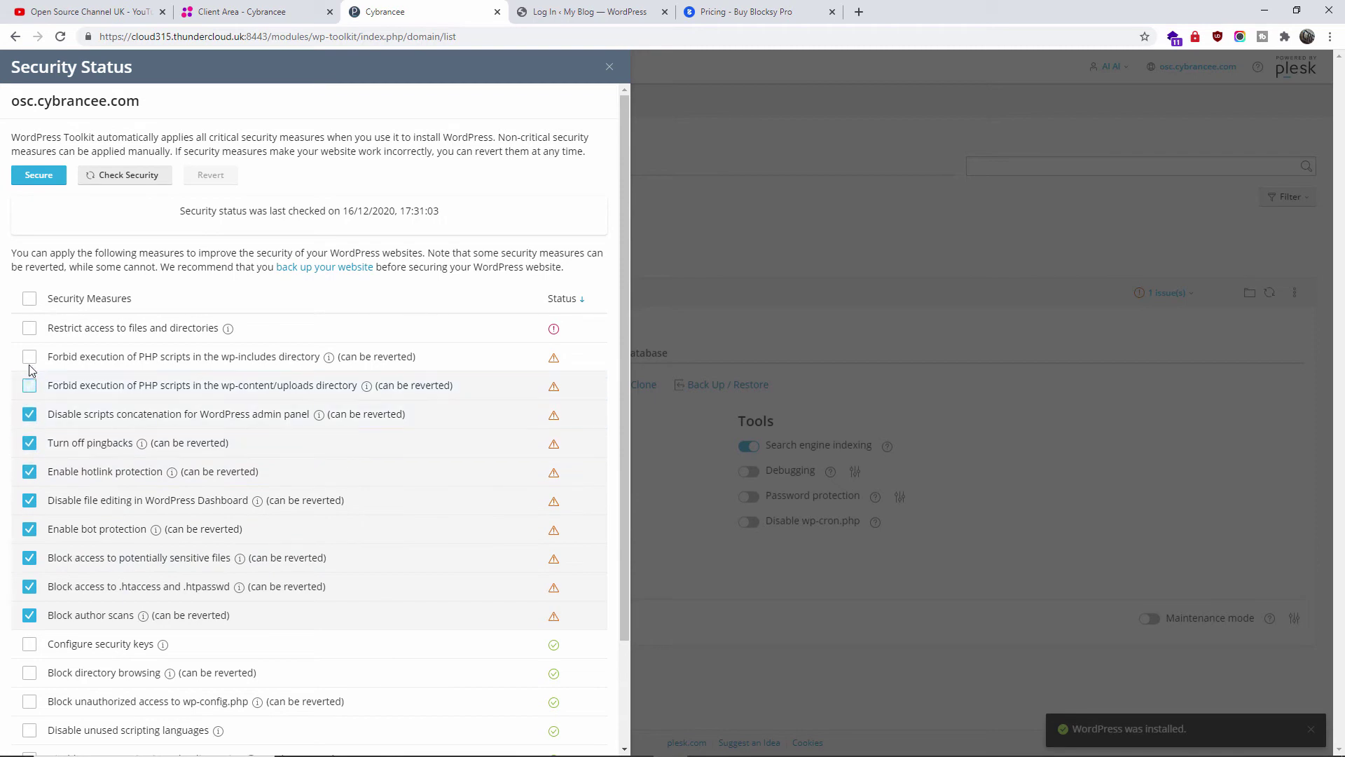
click(29, 382)
click(29, 356)
click(28, 328)
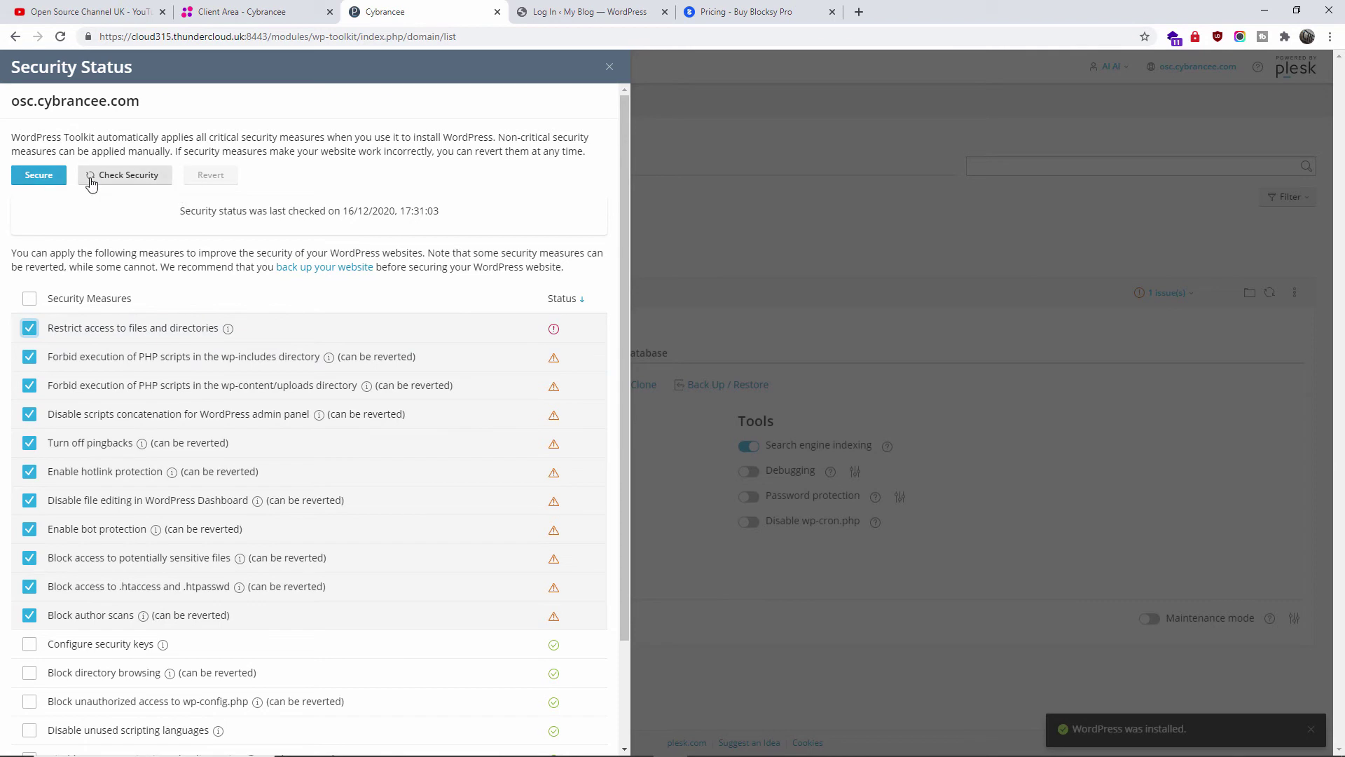
click(42, 179)
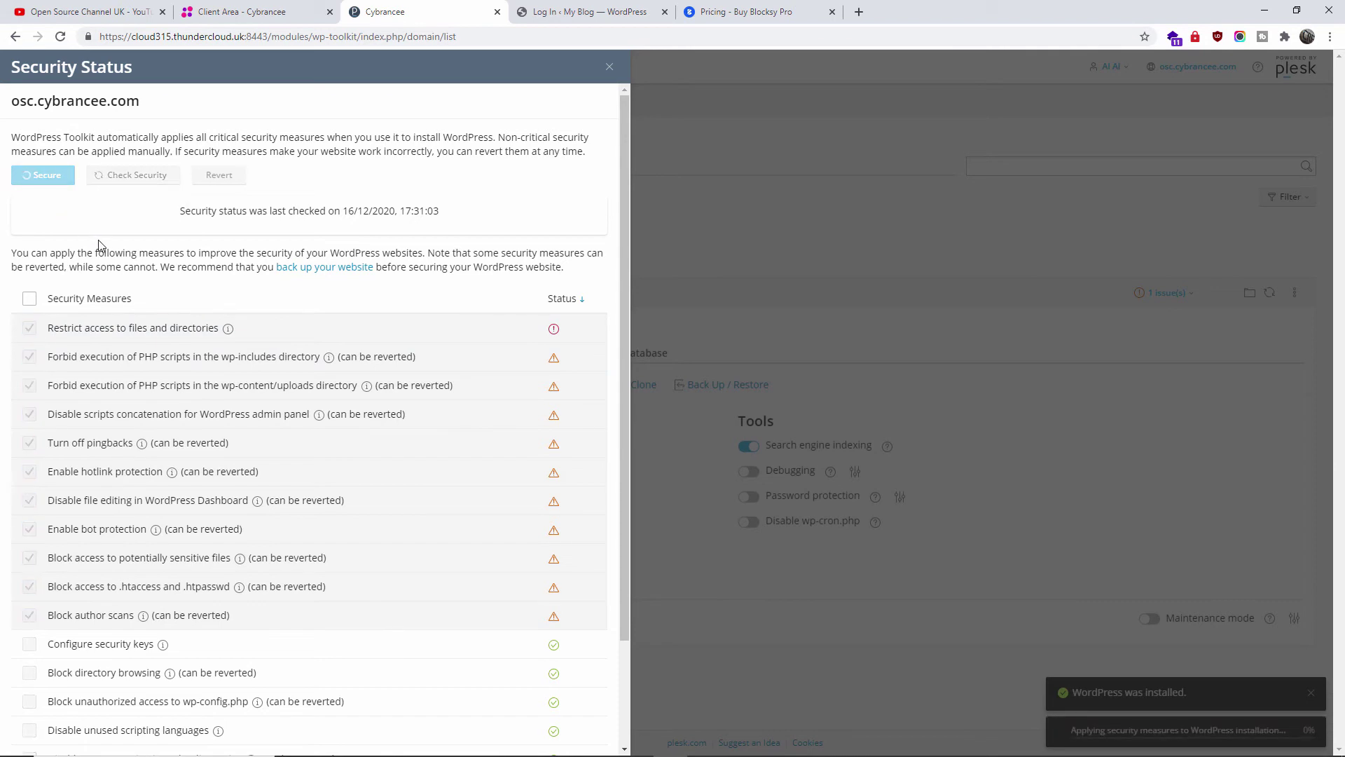
scroll(332, 390, down, 2)
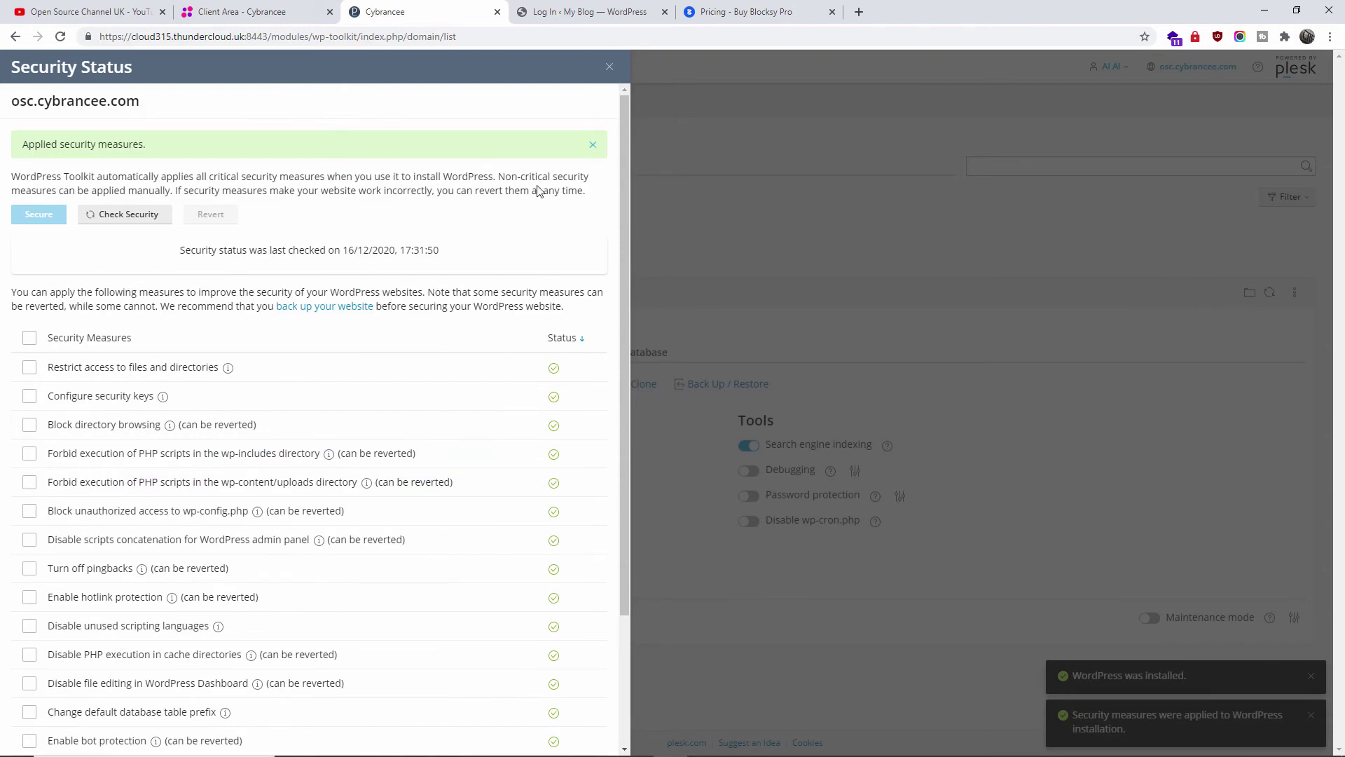
- Log in to the My Blog admin as osctutorials using the saved login details
click(609, 69)
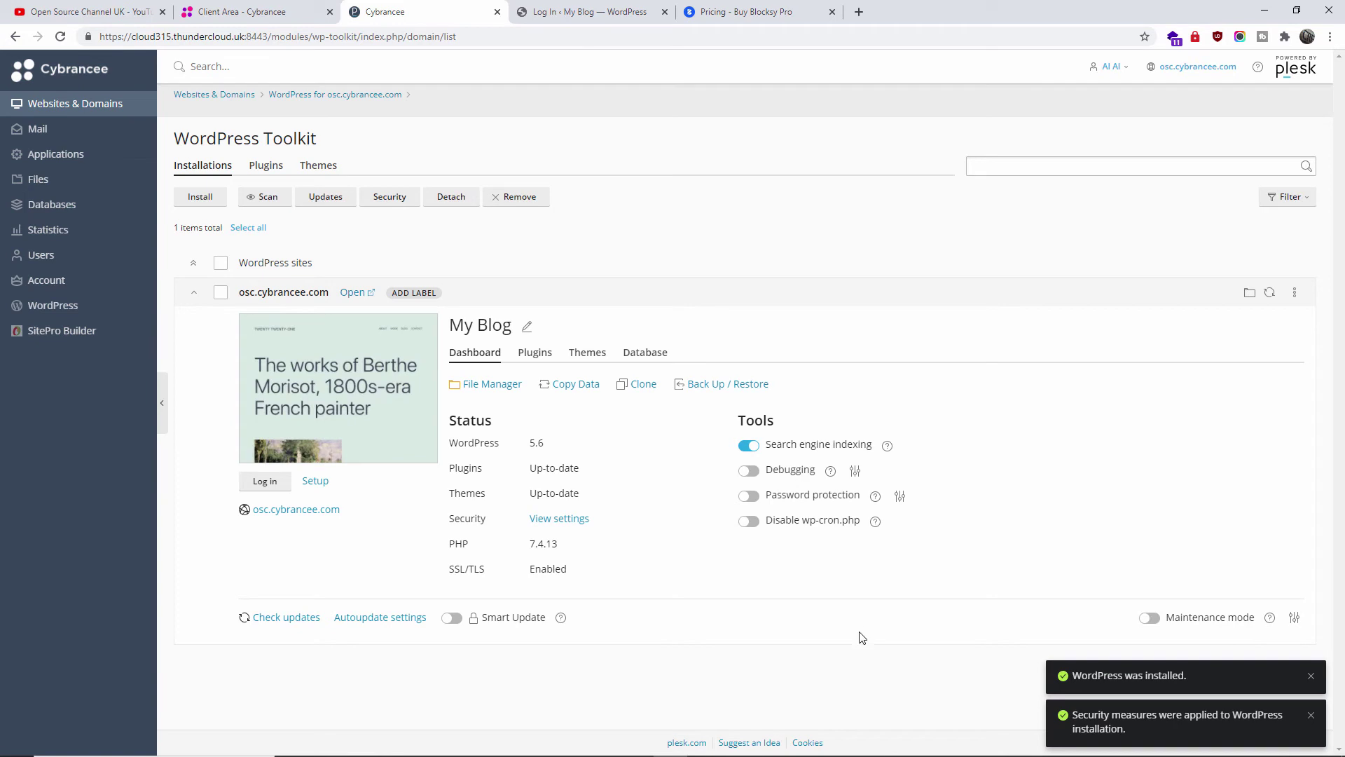
click(604, 9)
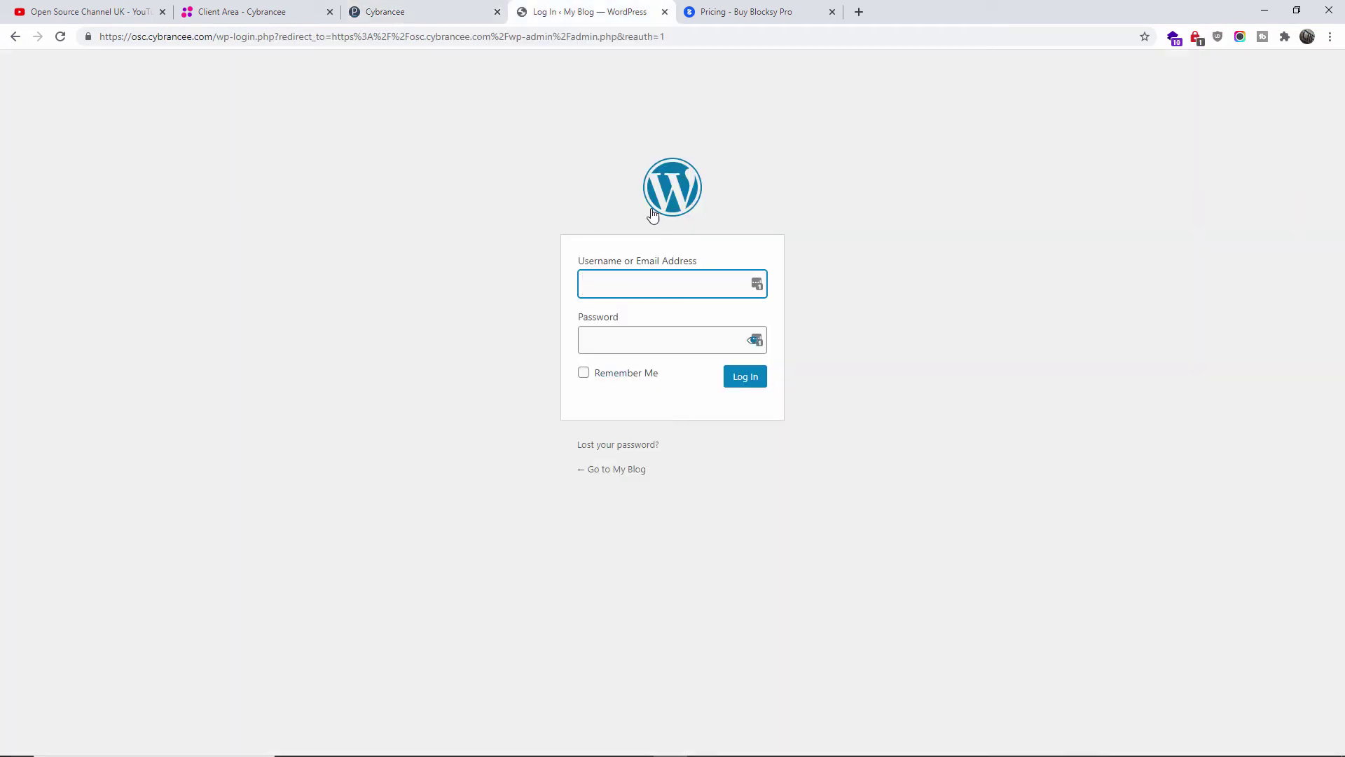
text(o)
click(646, 312)
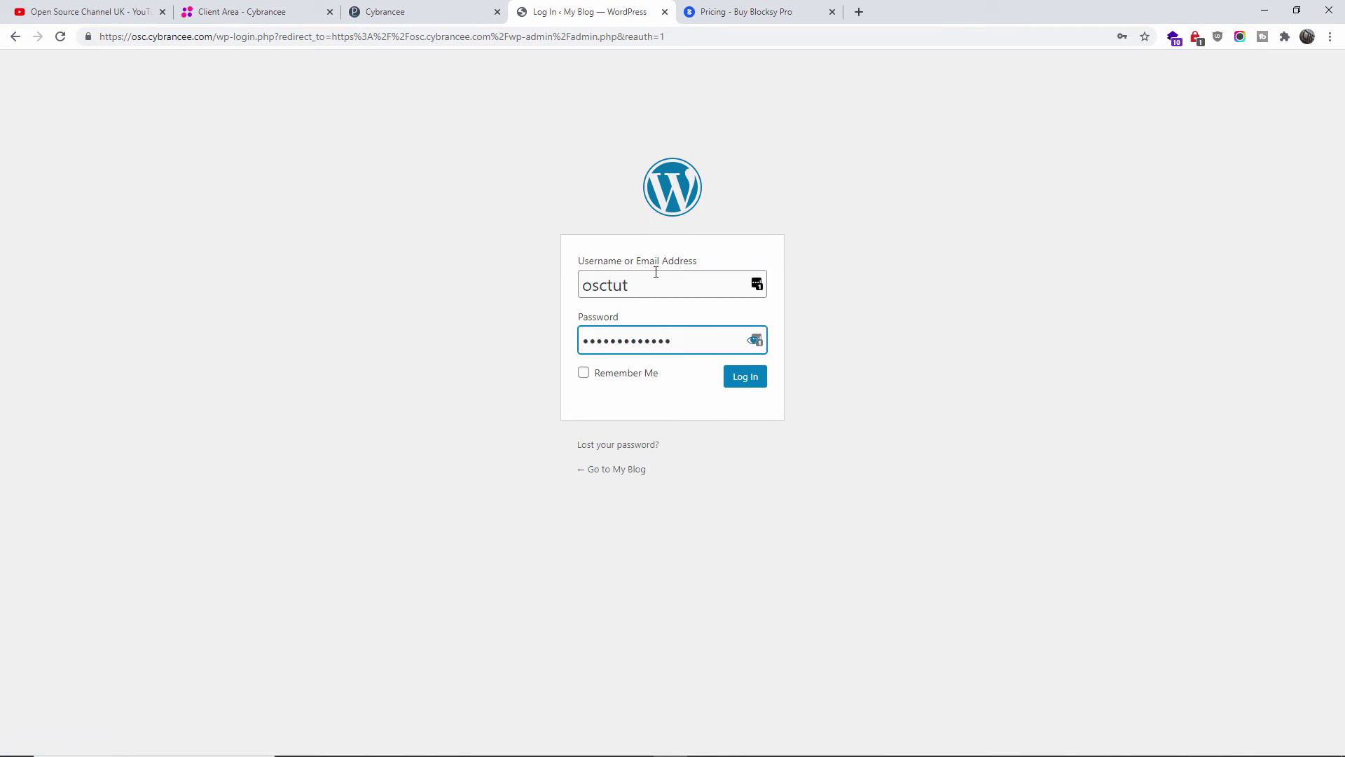
click(700, 284)
text(orials)
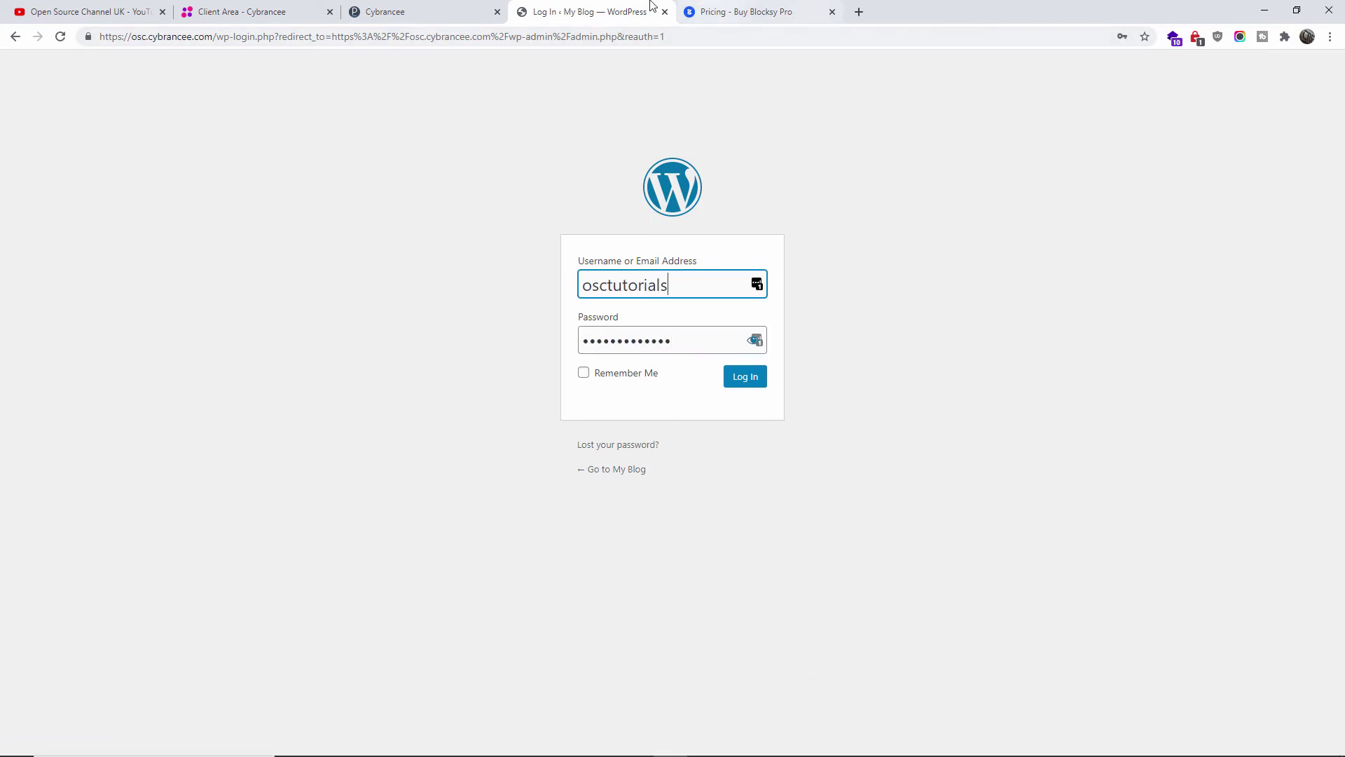
click(734, 384)
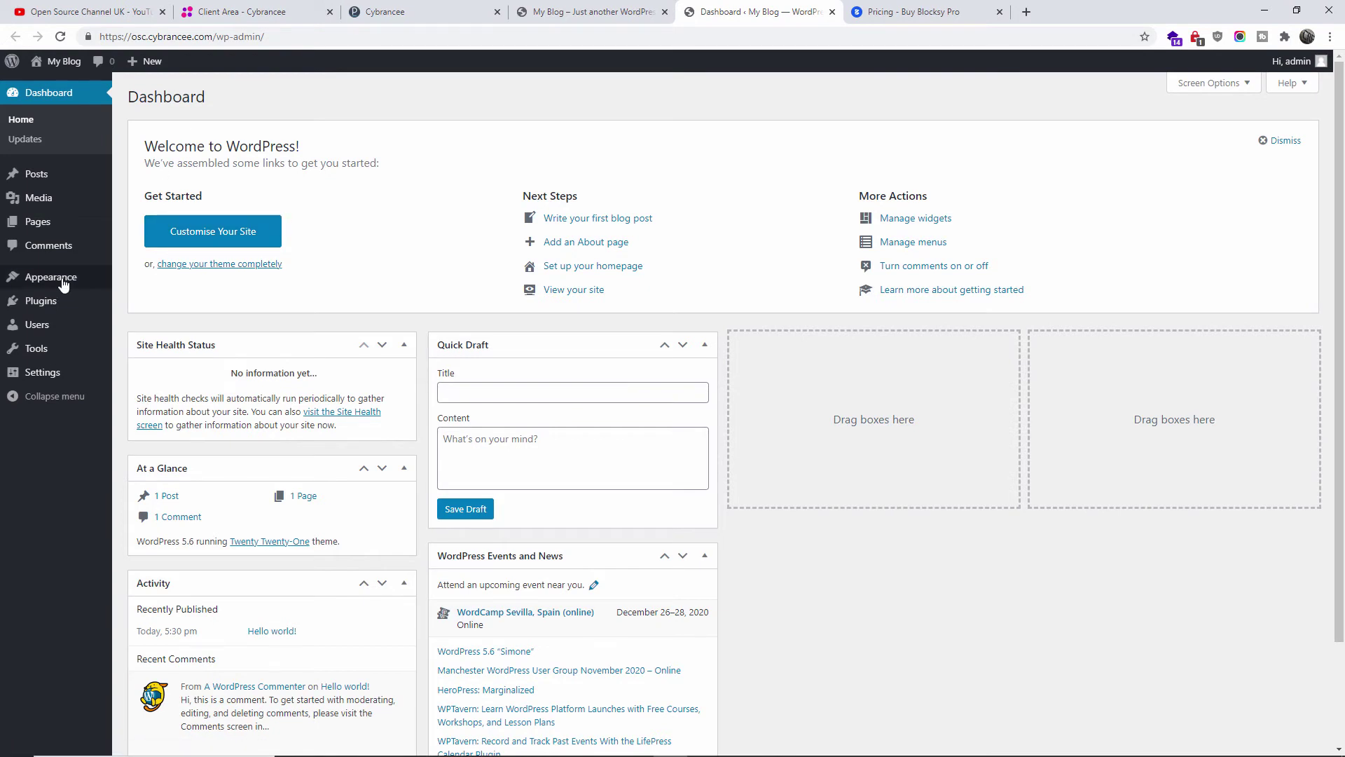
- Go to Add Themes and copy the word 'blocksy' from the pricing page address
mouse_move(50, 276)
click(127, 280)
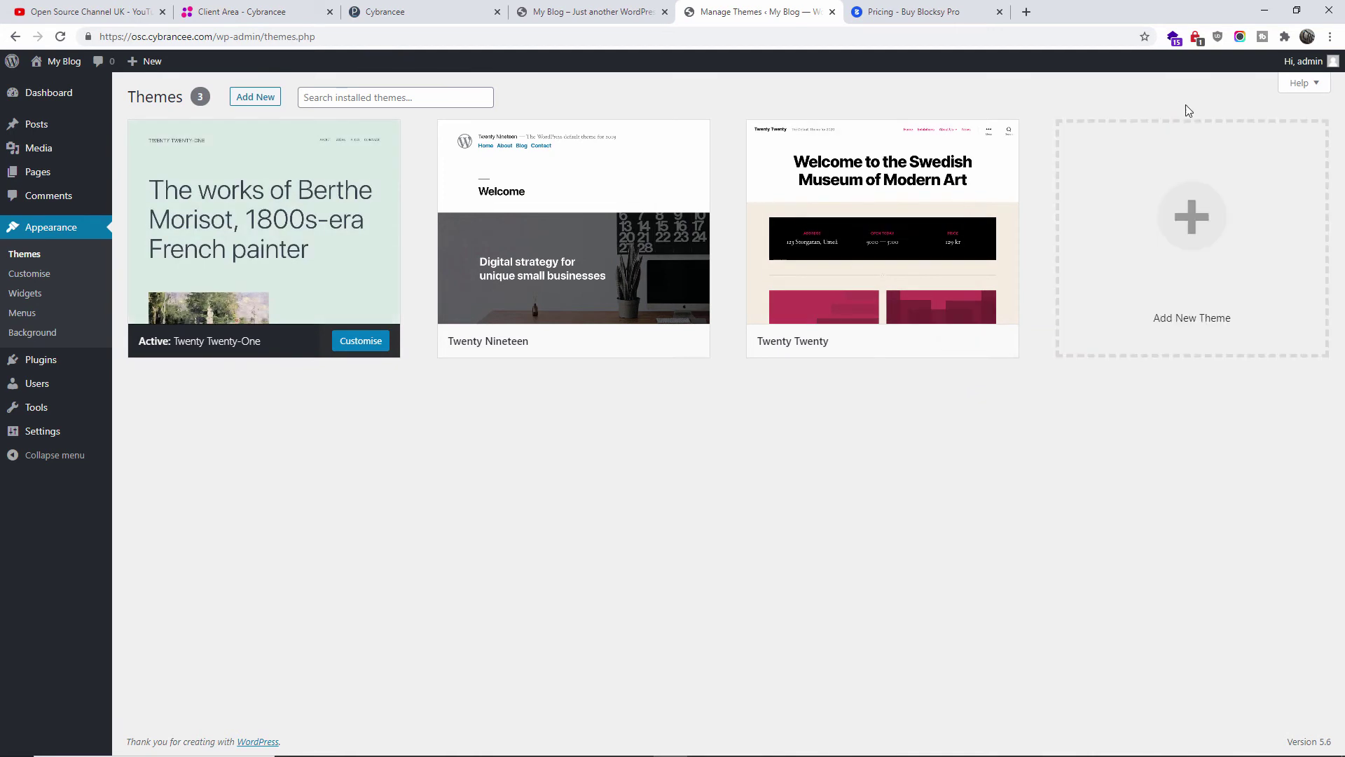
click(247, 104)
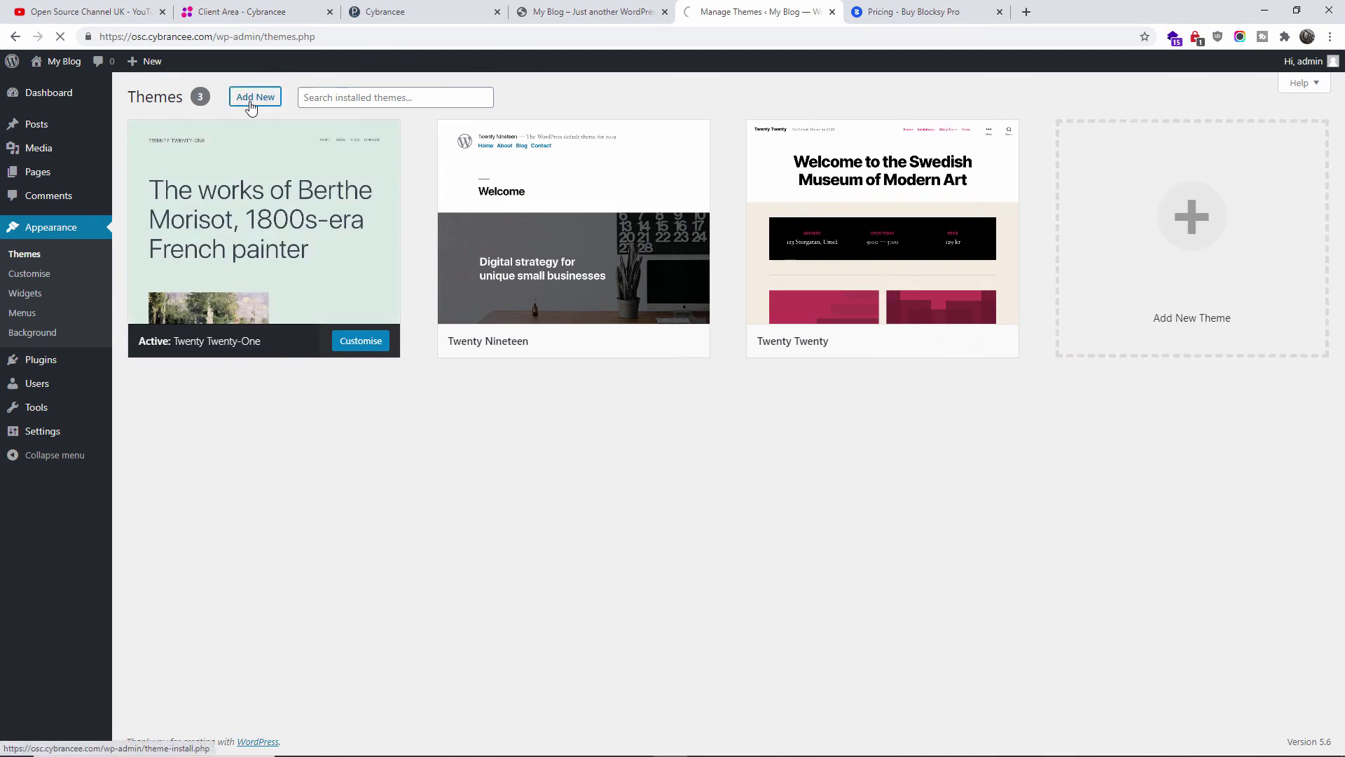
key(ctrl+Tab)
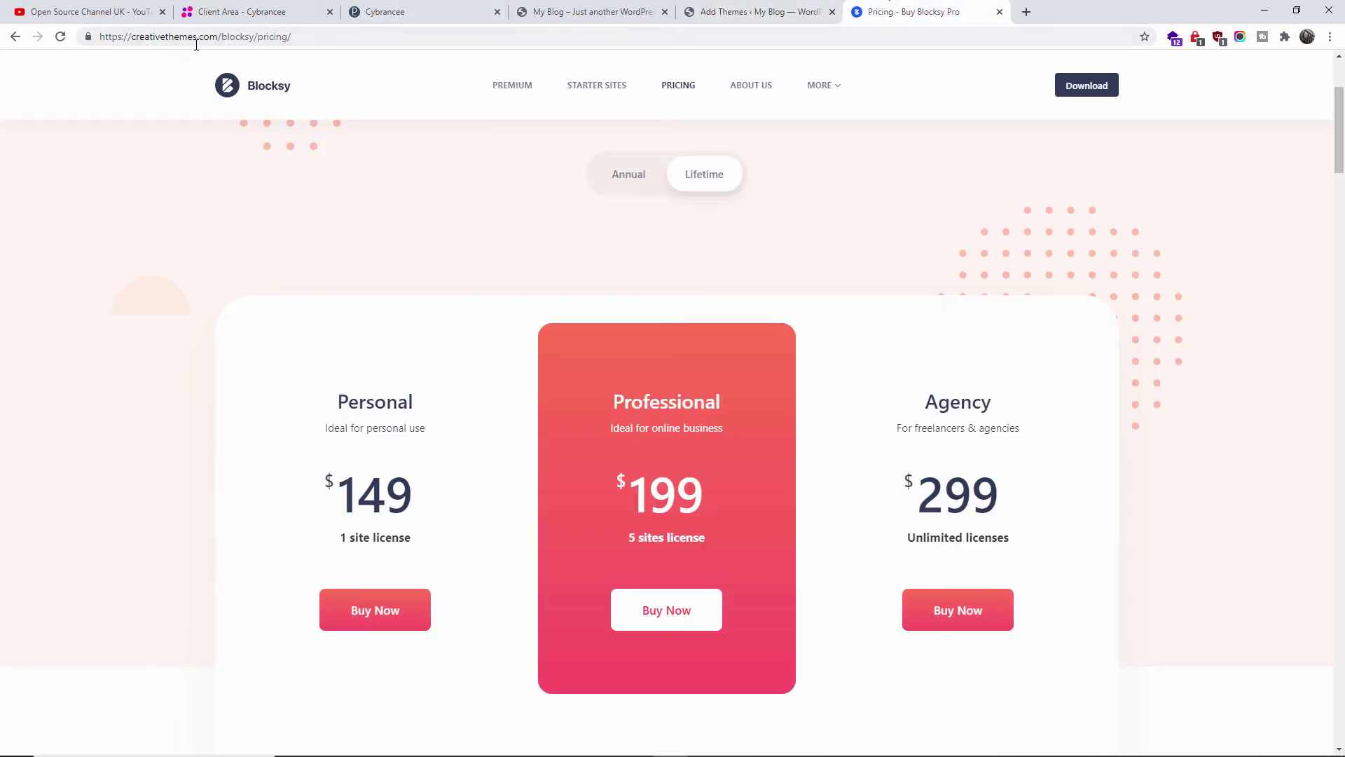
drag(223, 38, 253, 38)
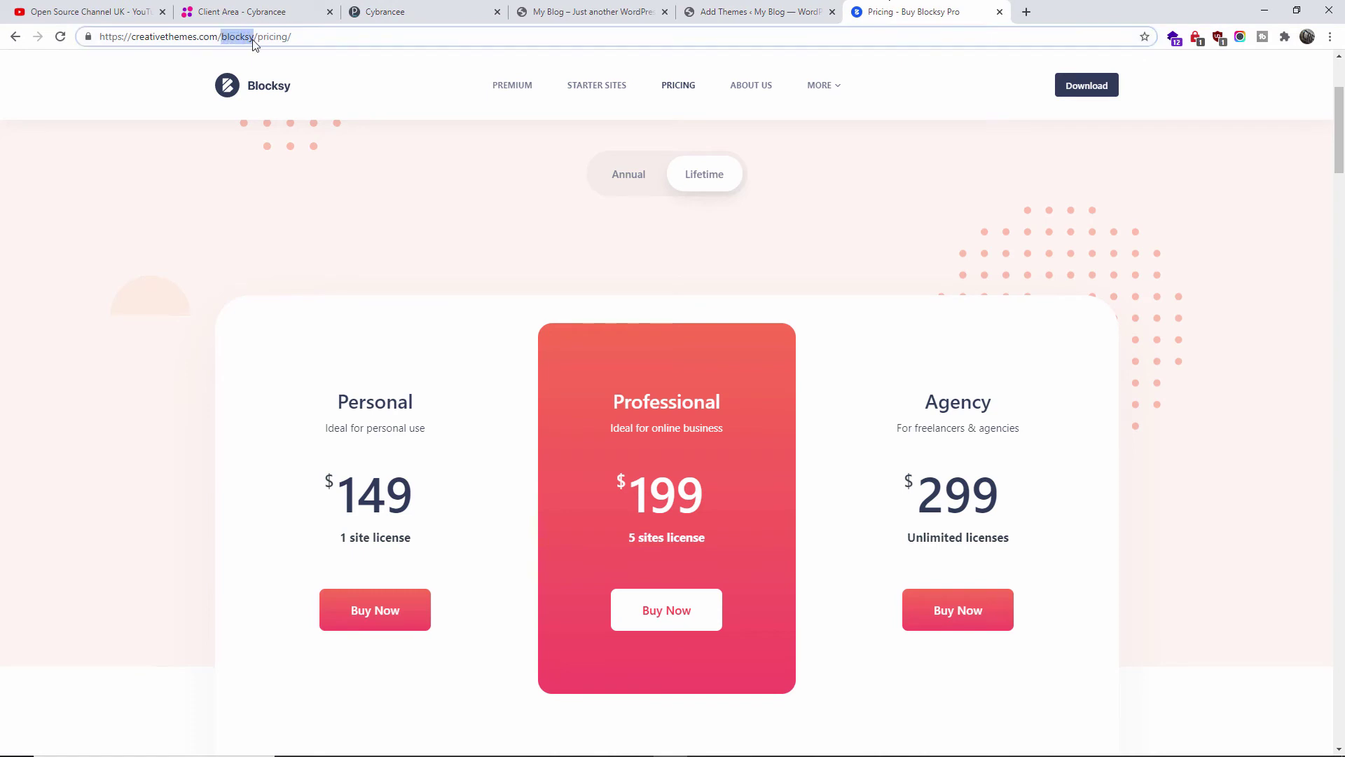
right_click(249, 40)
click(293, 118)
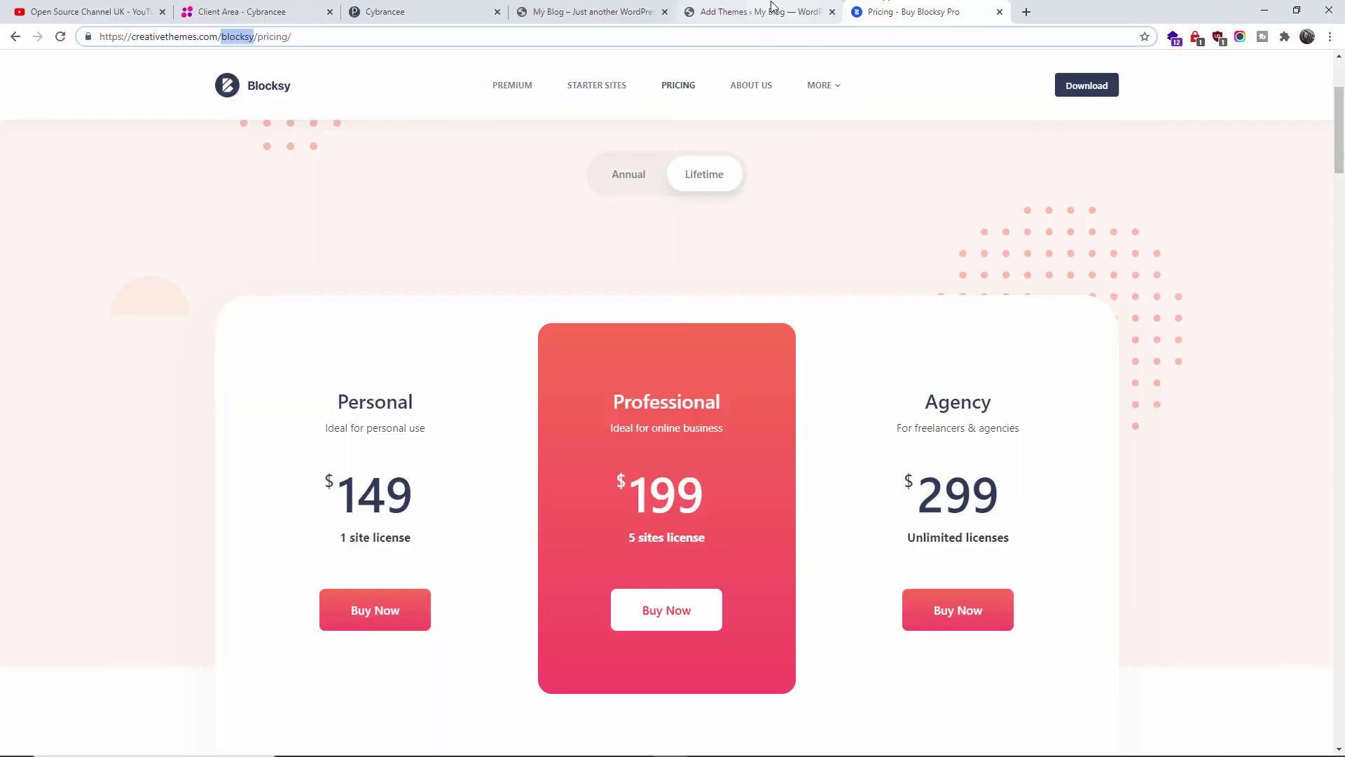
- Search themes for 'blocksy', then install and activate the Blocksy theme
click(707, 14)
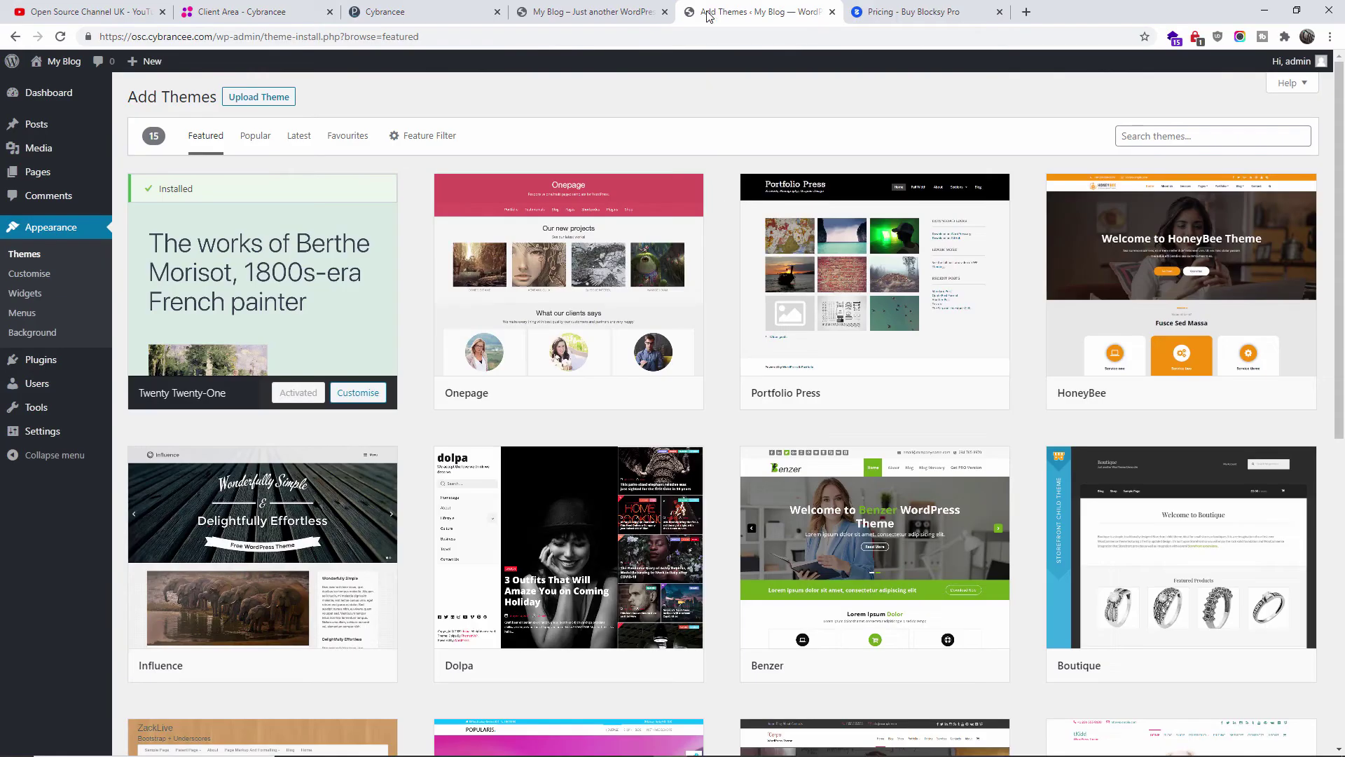
right_click(1152, 140)
click(1188, 249)
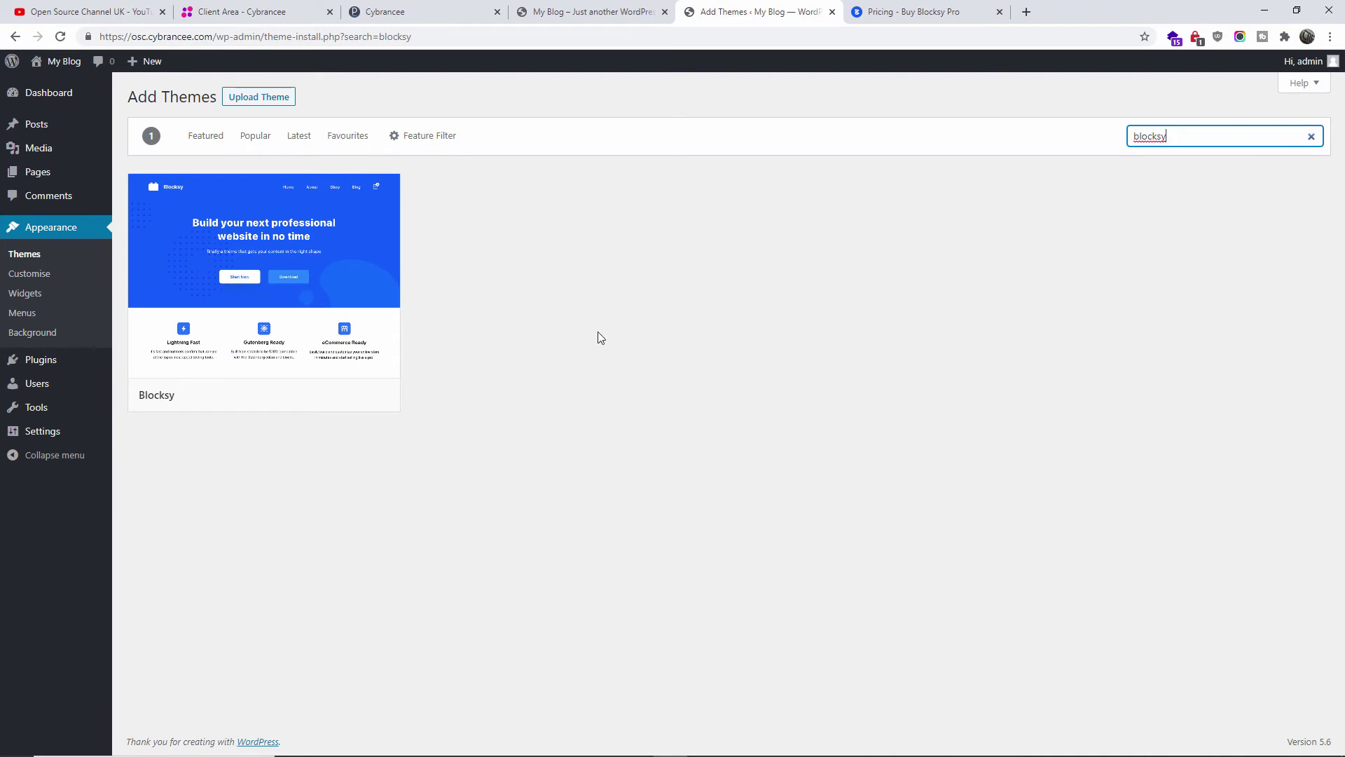
mouse_move(263, 291)
click(310, 403)
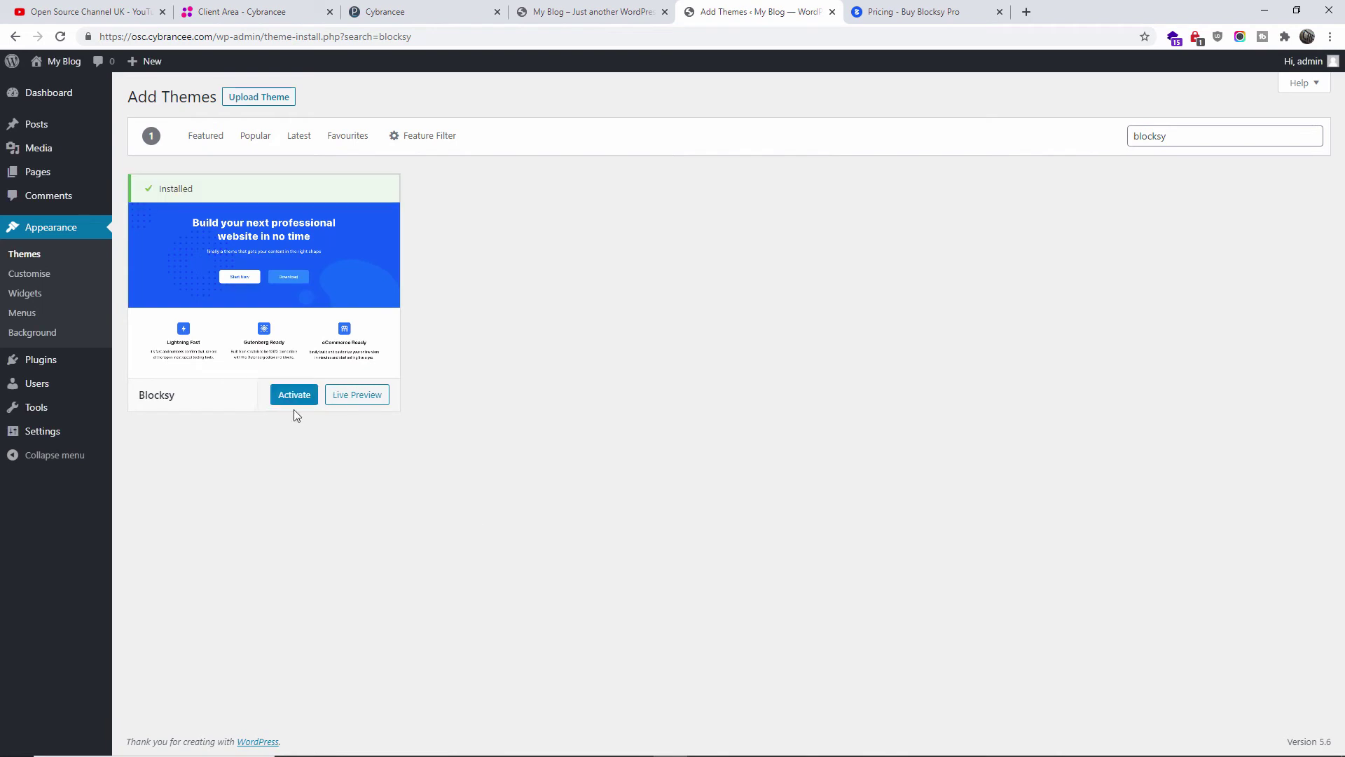
click(292, 396)
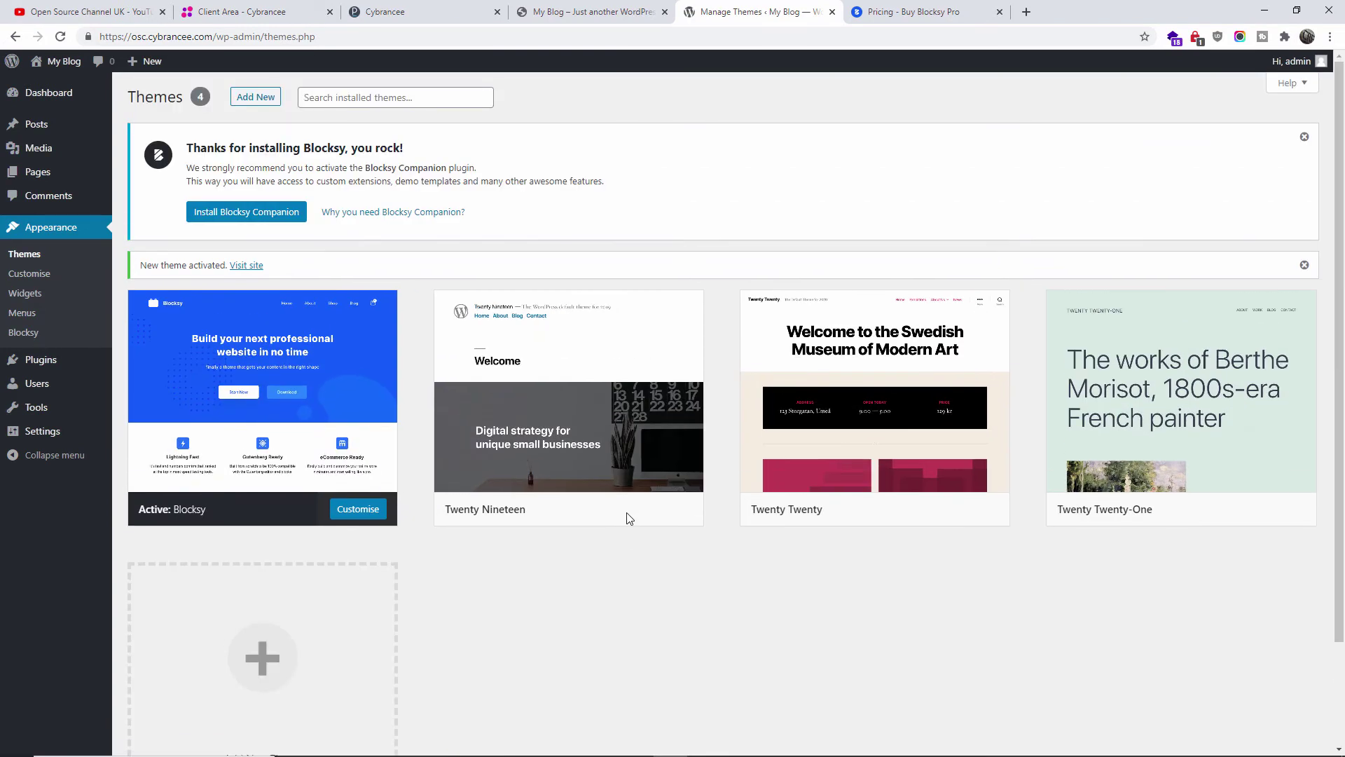
- Install the Blocksy Companion plugin and skip the update notification opt-in
click(257, 219)
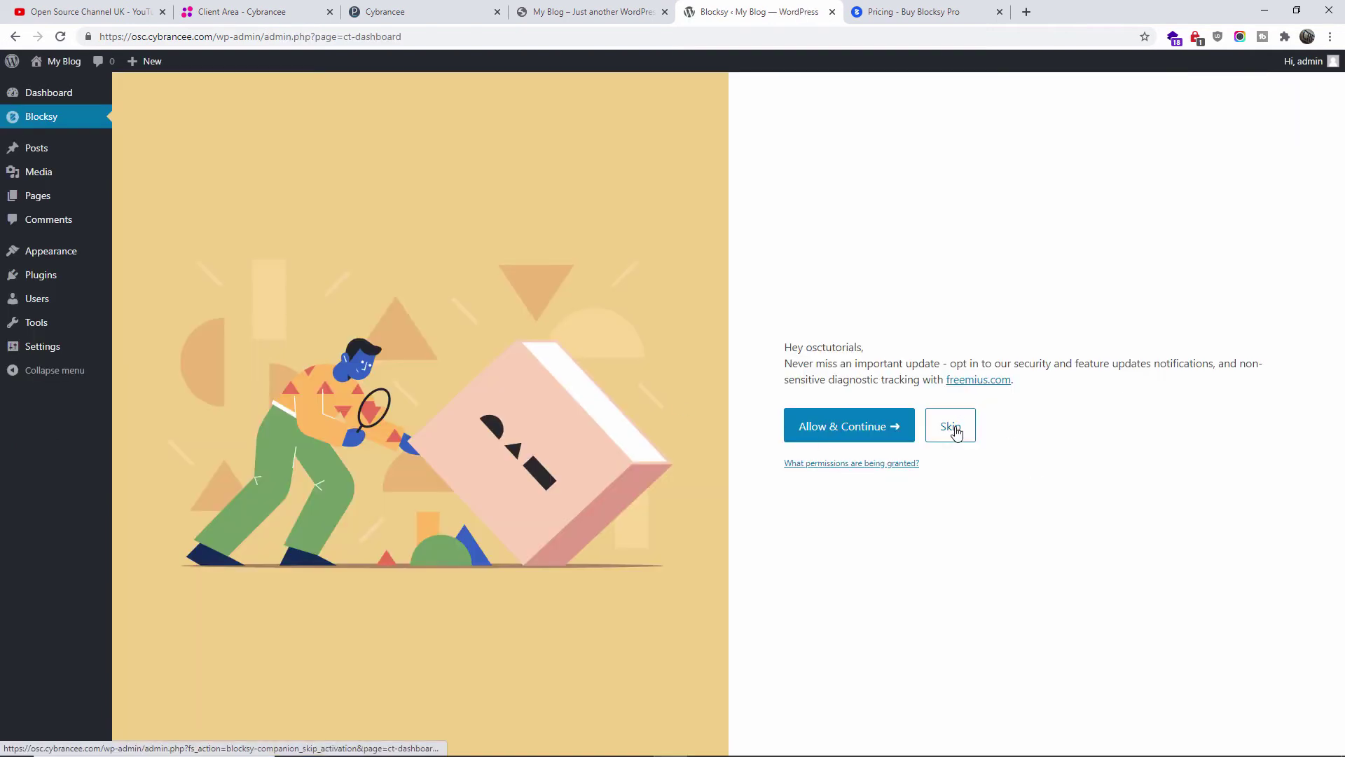
click(956, 433)
click(623, 253)
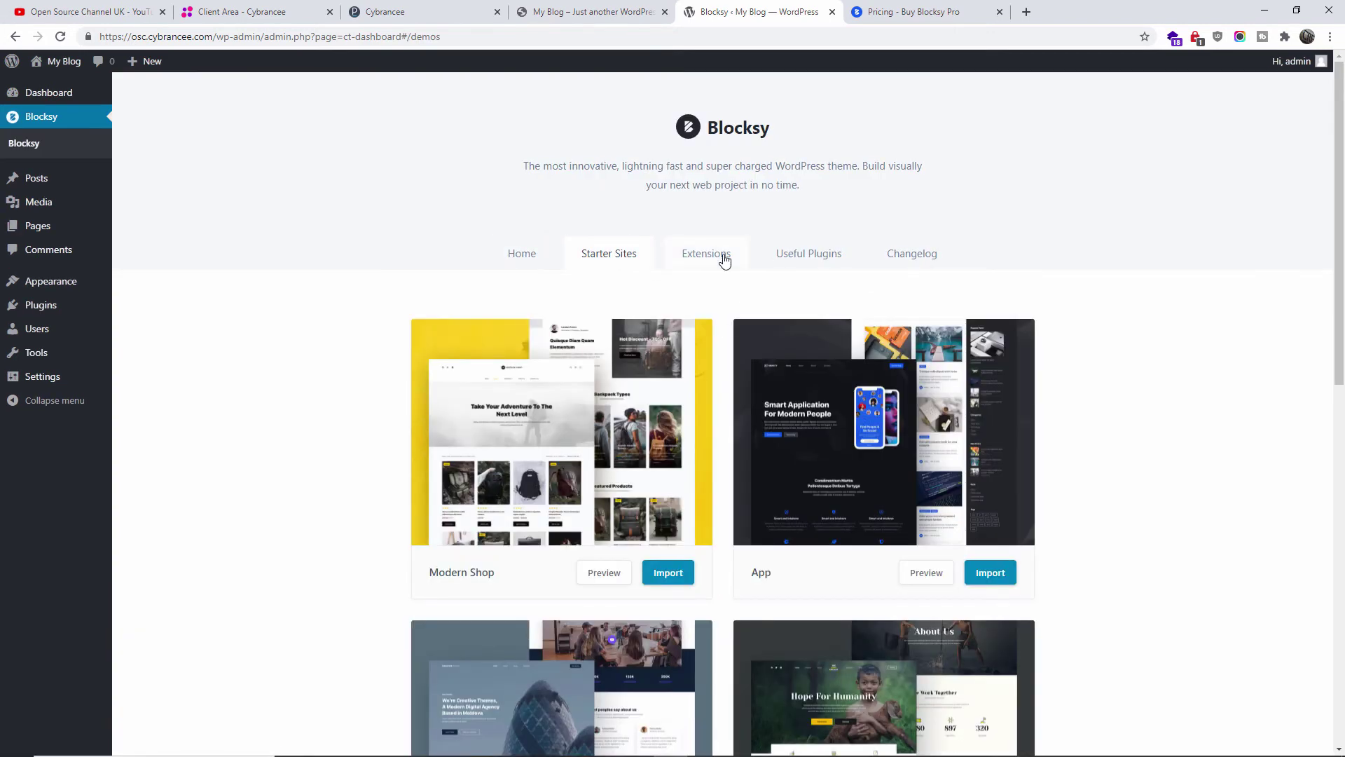
- Browse the Blocksy Extensions and Useful Plugins tabs
click(722, 258)
scroll(1153, 351, down, 3)
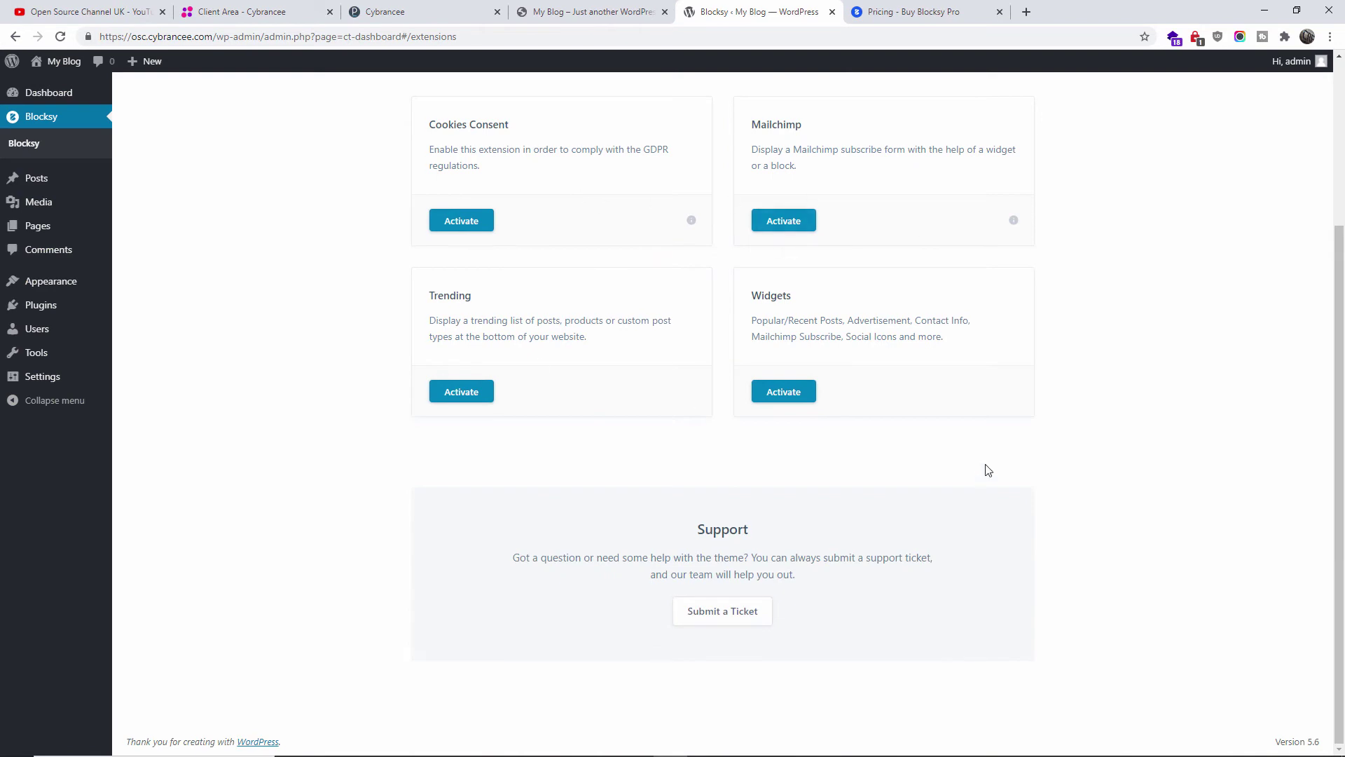
scroll(984, 466, up, 3)
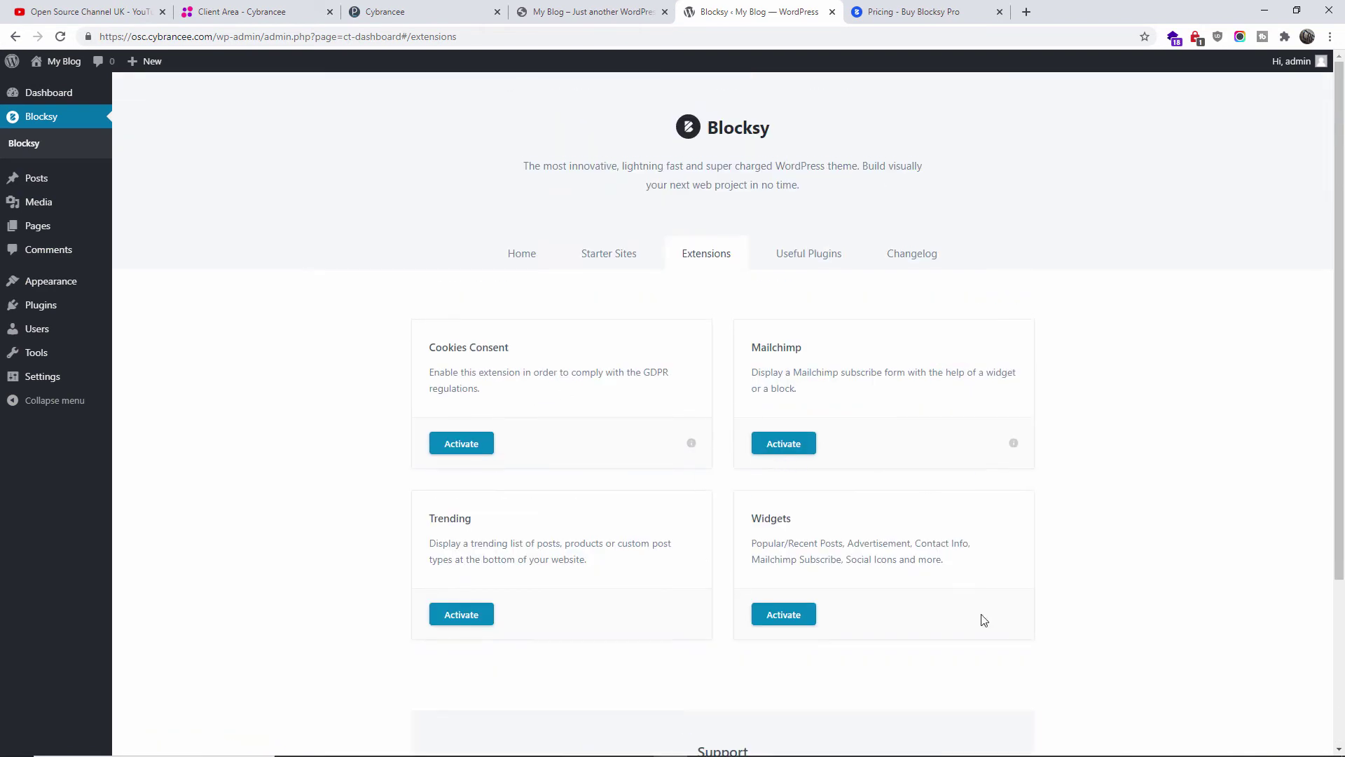
scroll(951, 516, down, 3)
scroll(955, 420, up, 3)
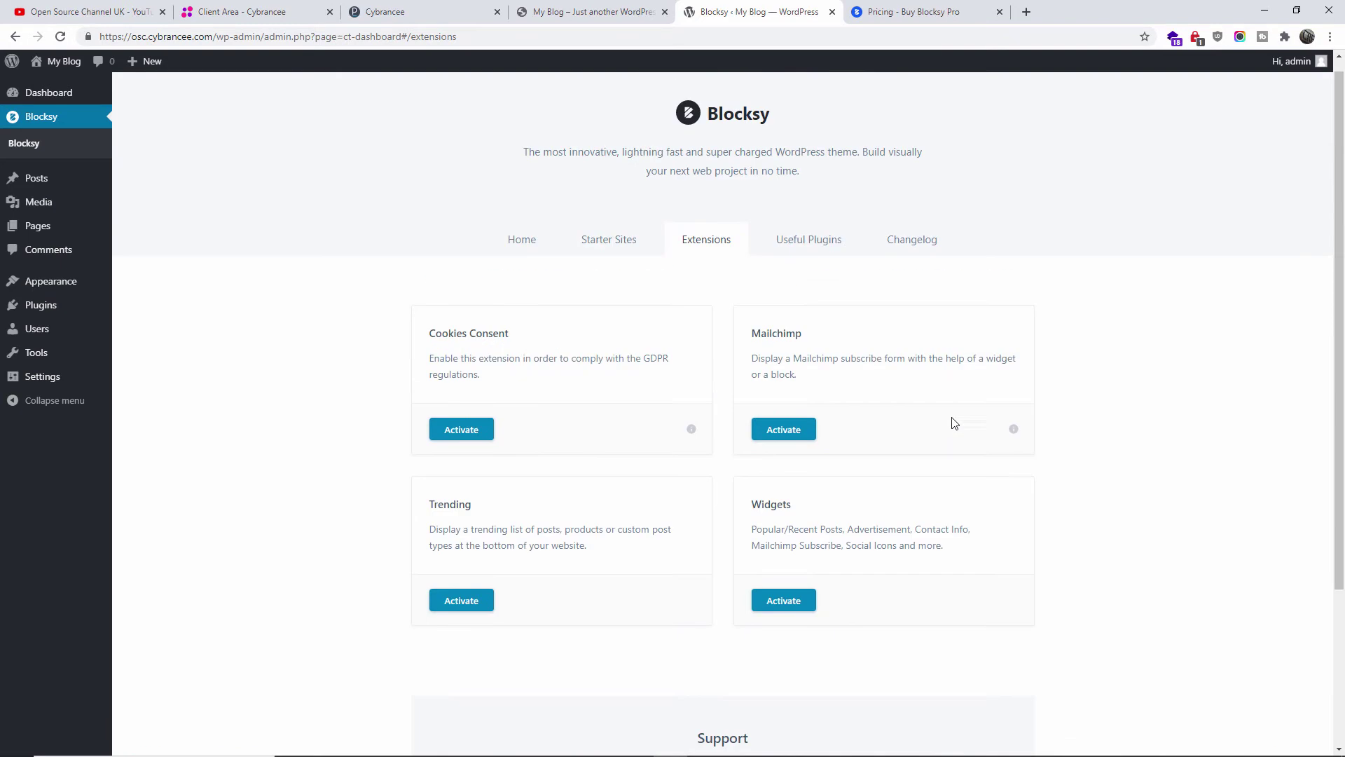
click(790, 262)
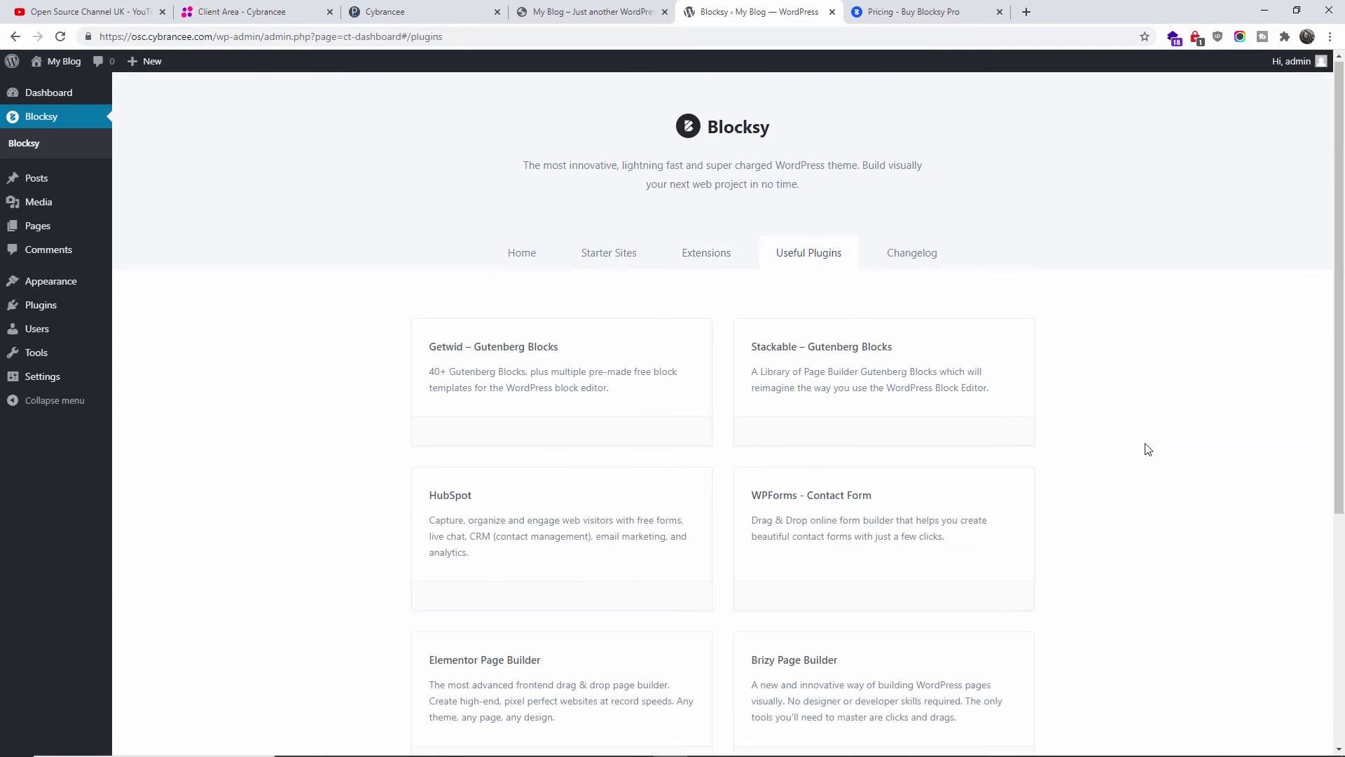
scroll(1146, 448, down, 5)
scroll(1146, 449, up, 5)
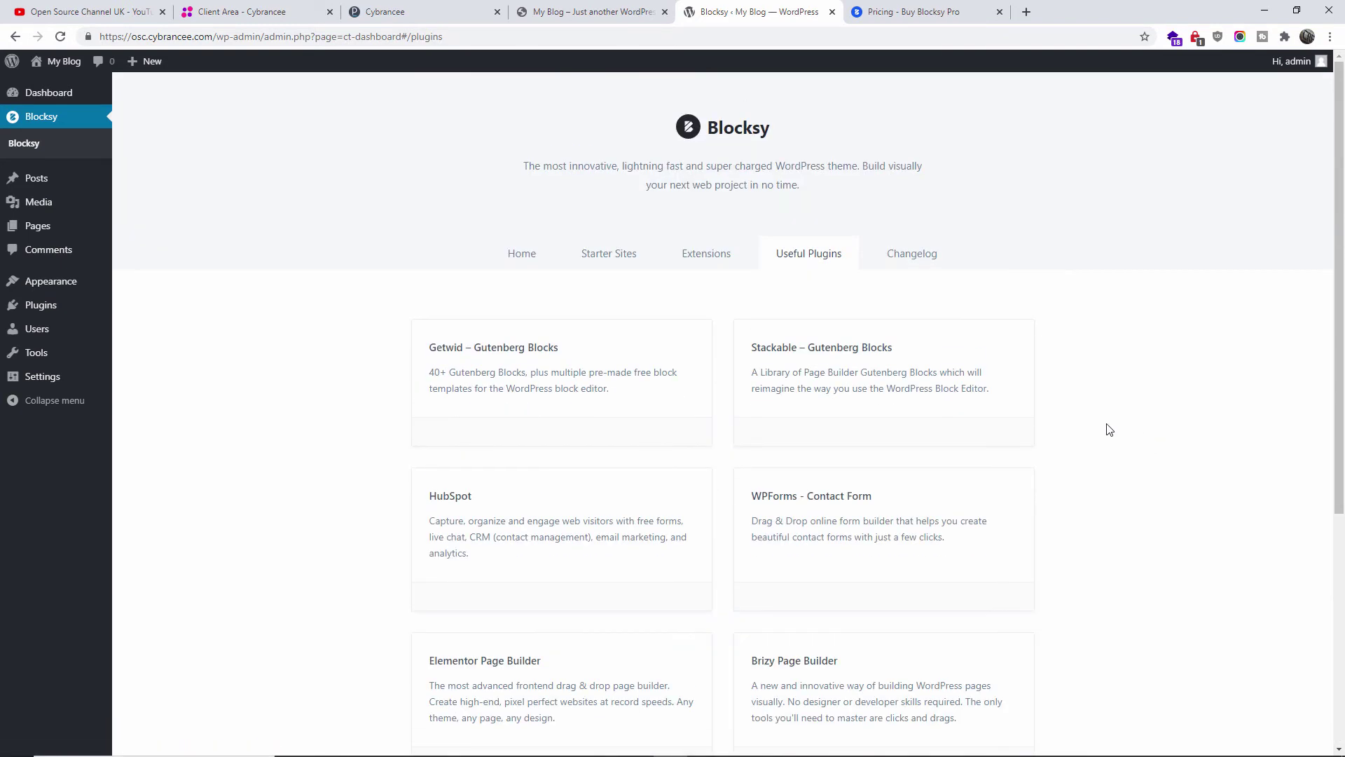
- Return to Starter Sites and scroll through templates like Modern Shop, App and Charity
click(645, 251)
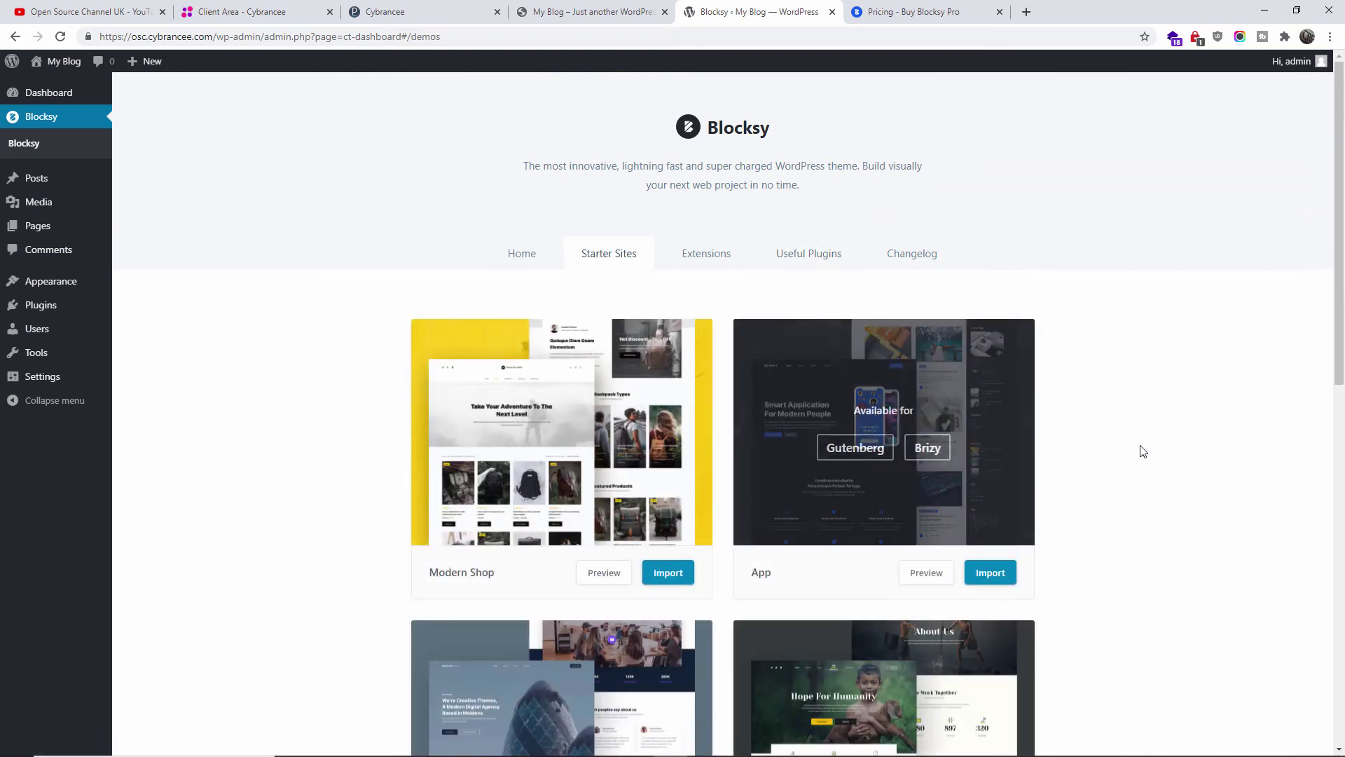
scroll(1144, 448, down, 4)
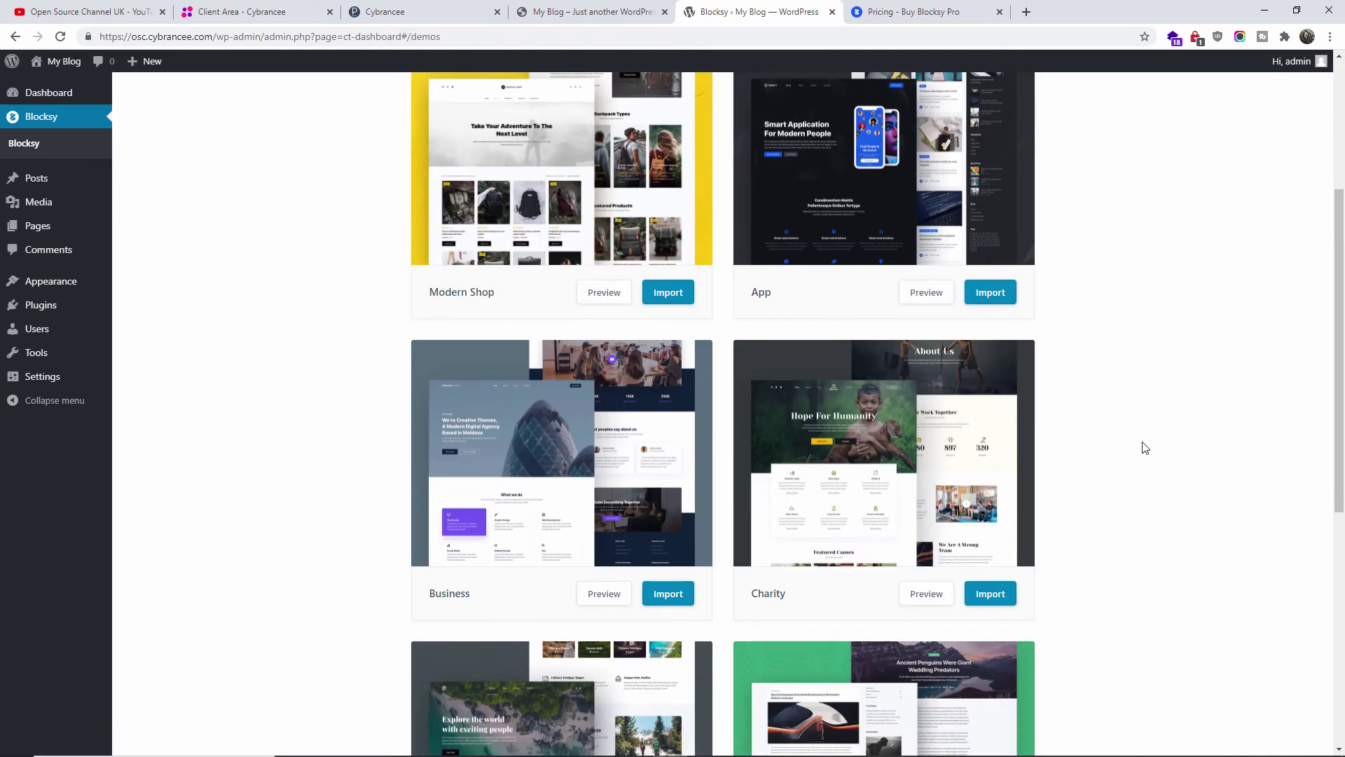
scroll(1141, 444, down, 7)
scroll(1141, 445, up, 2)
scroll(1135, 438, up, 8)
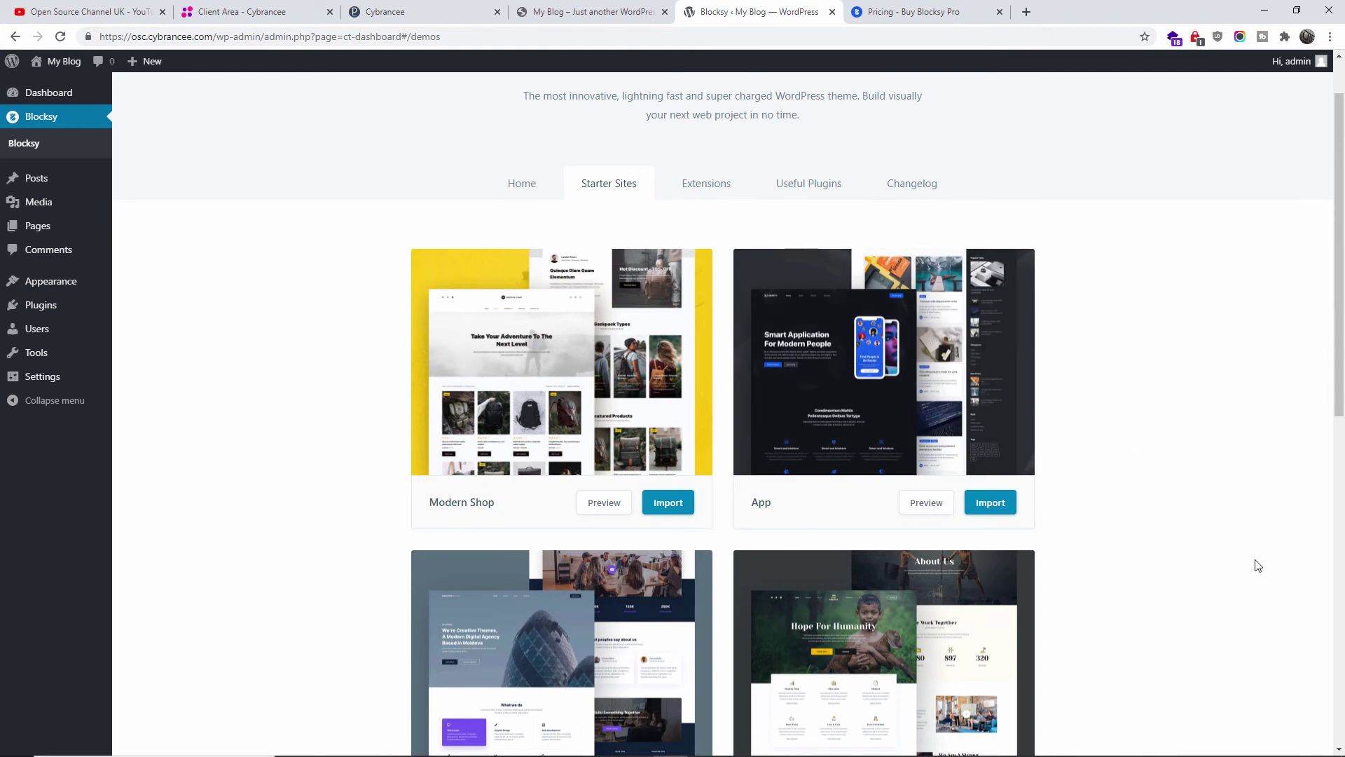
- Import the App starter site with the child theme, Gutenberg and its required plugins
click(989, 504)
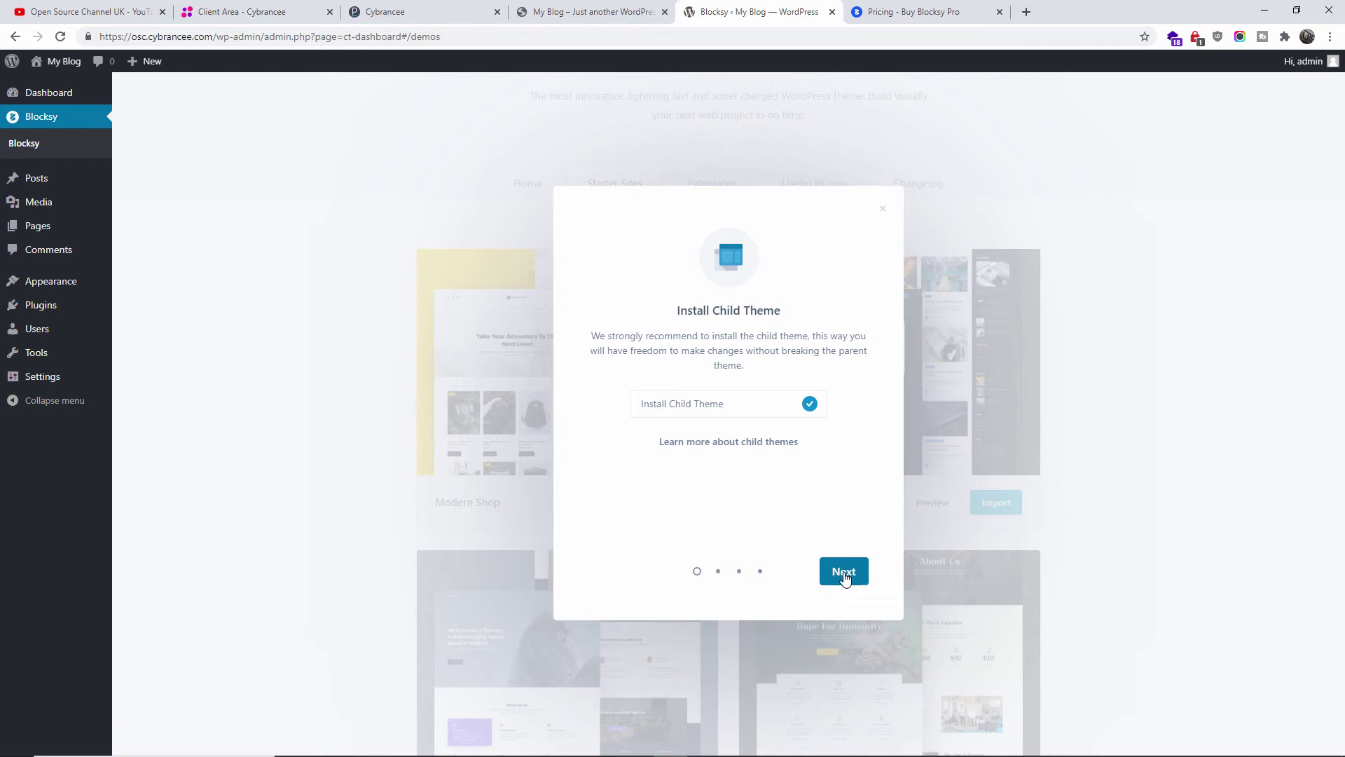
click(844, 574)
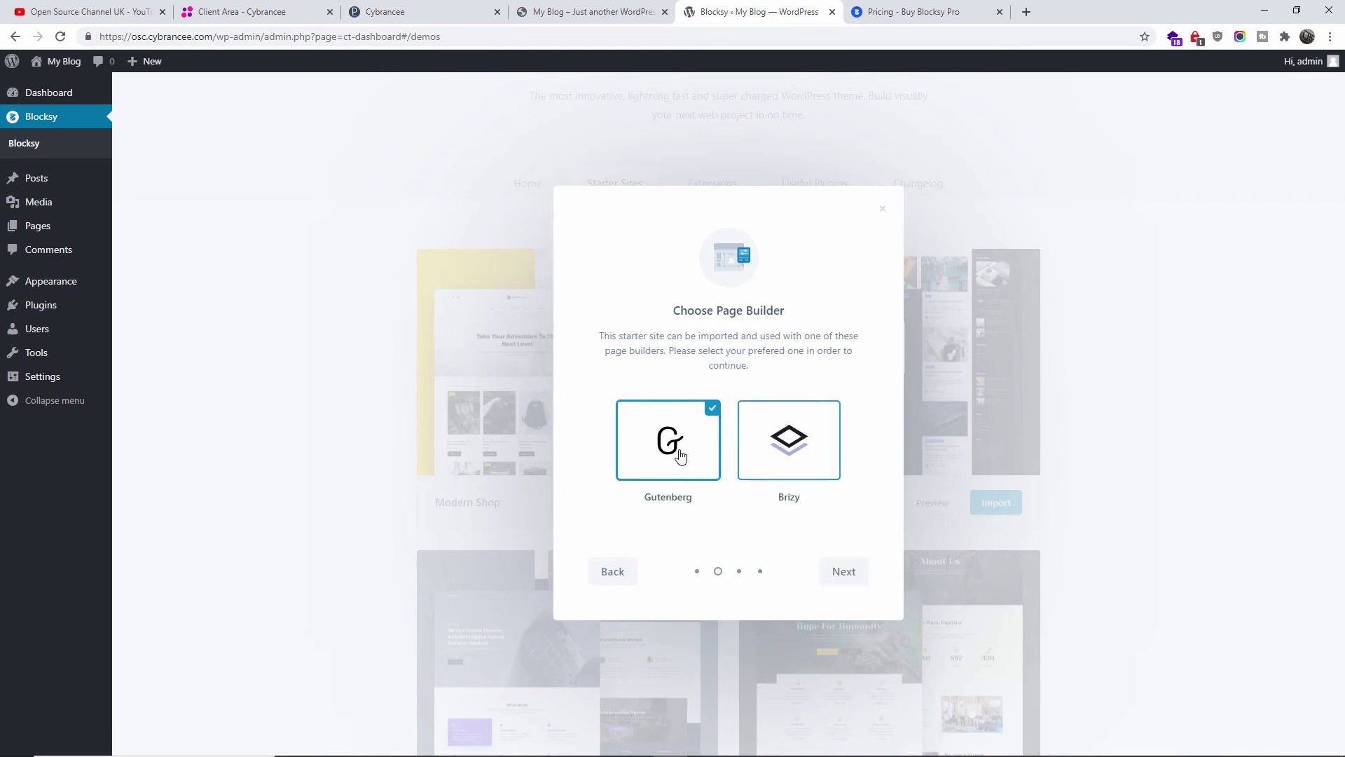
click(785, 454)
click(709, 454)
click(844, 573)
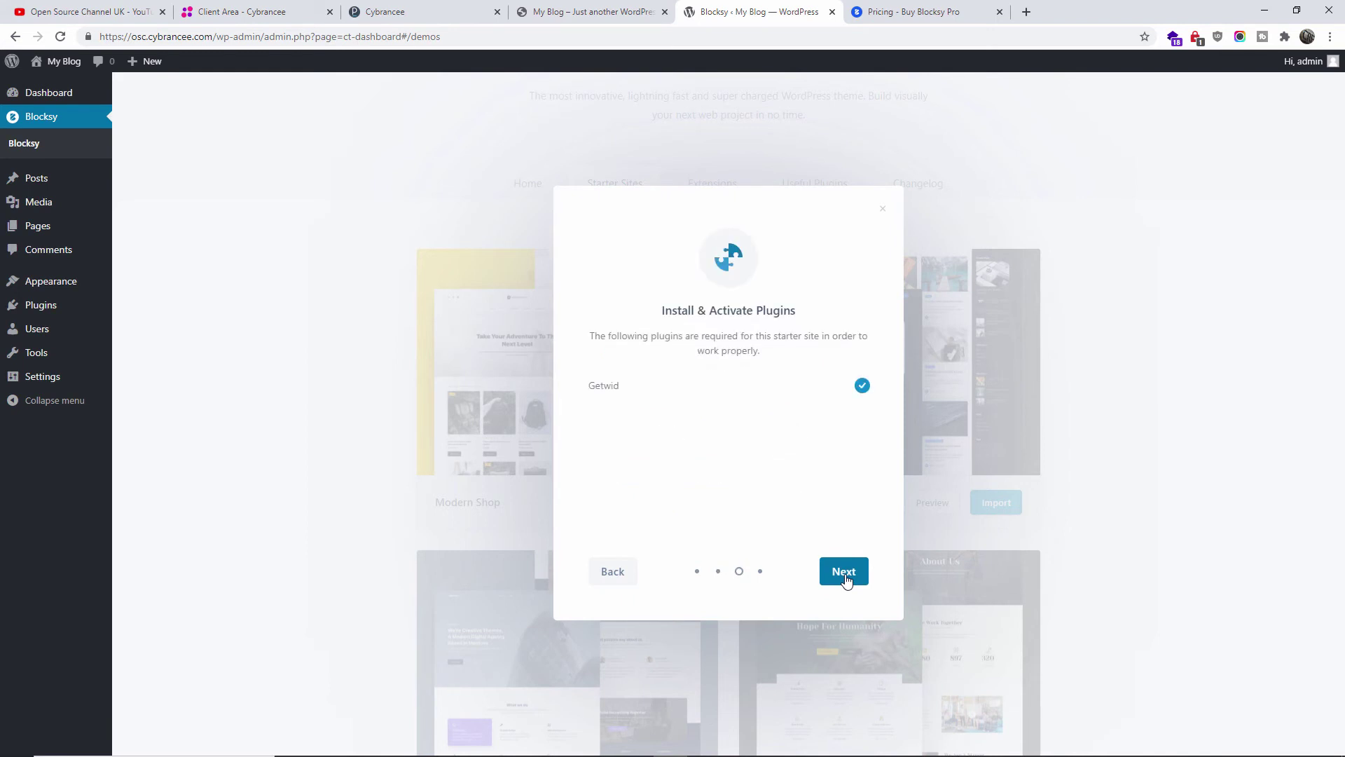
click(844, 572)
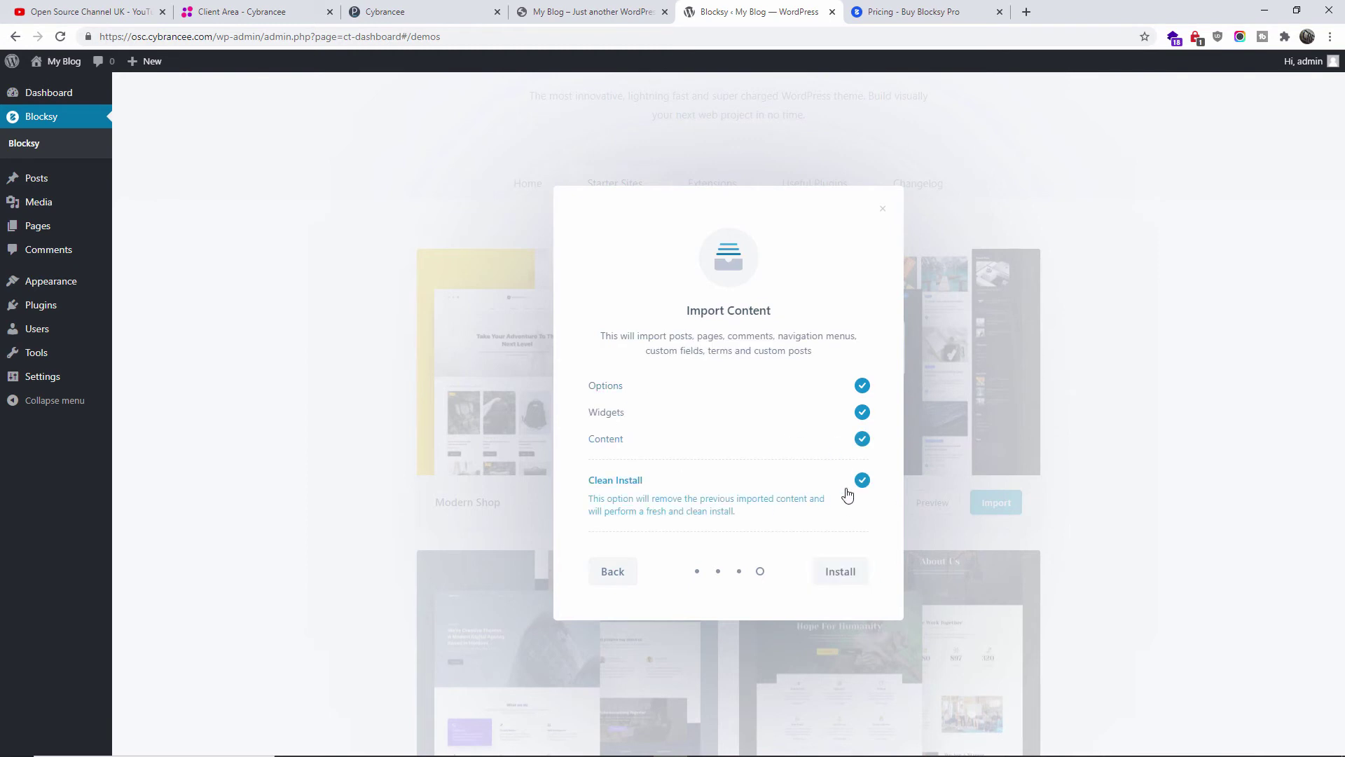
click(830, 573)
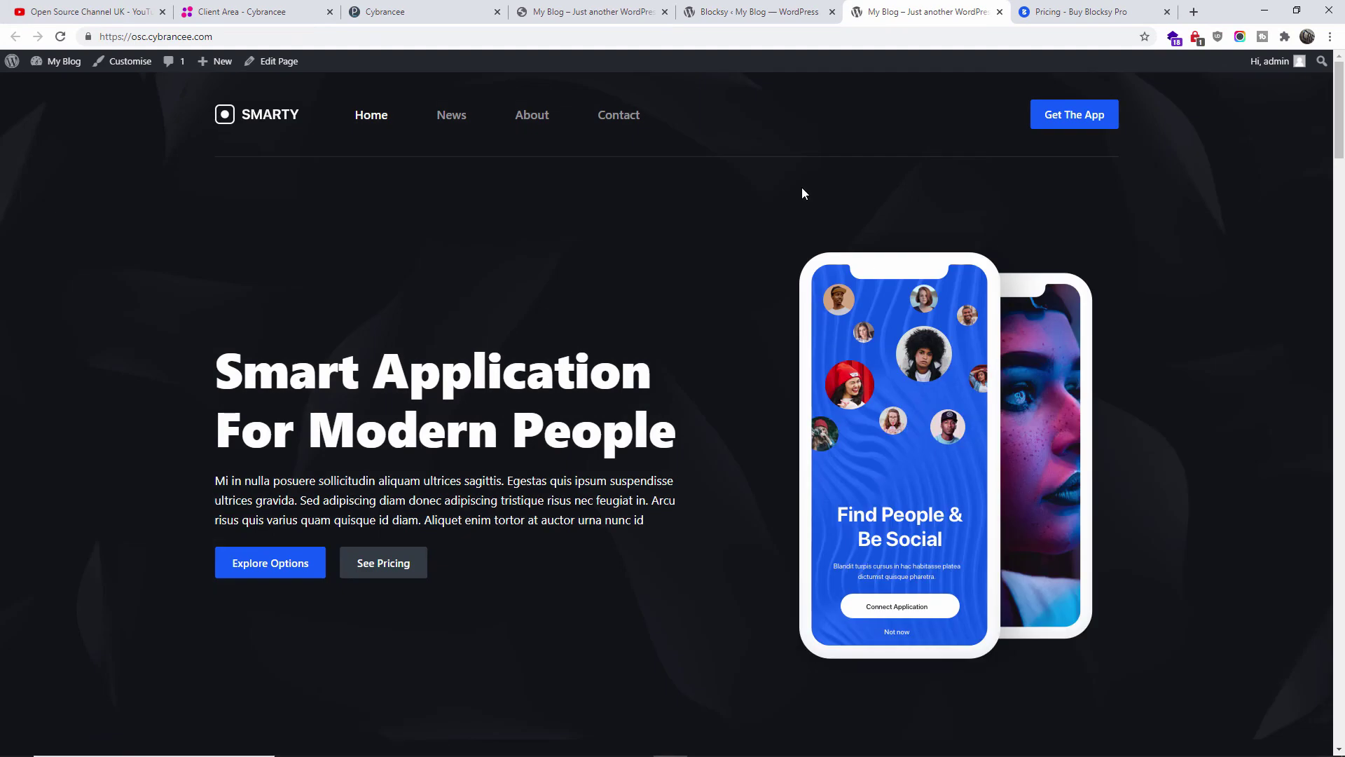
- Browse the imported Smarty homepage, then open the Customizer from the Blocksy dashboard
drag(1338, 133, 1326, 446)
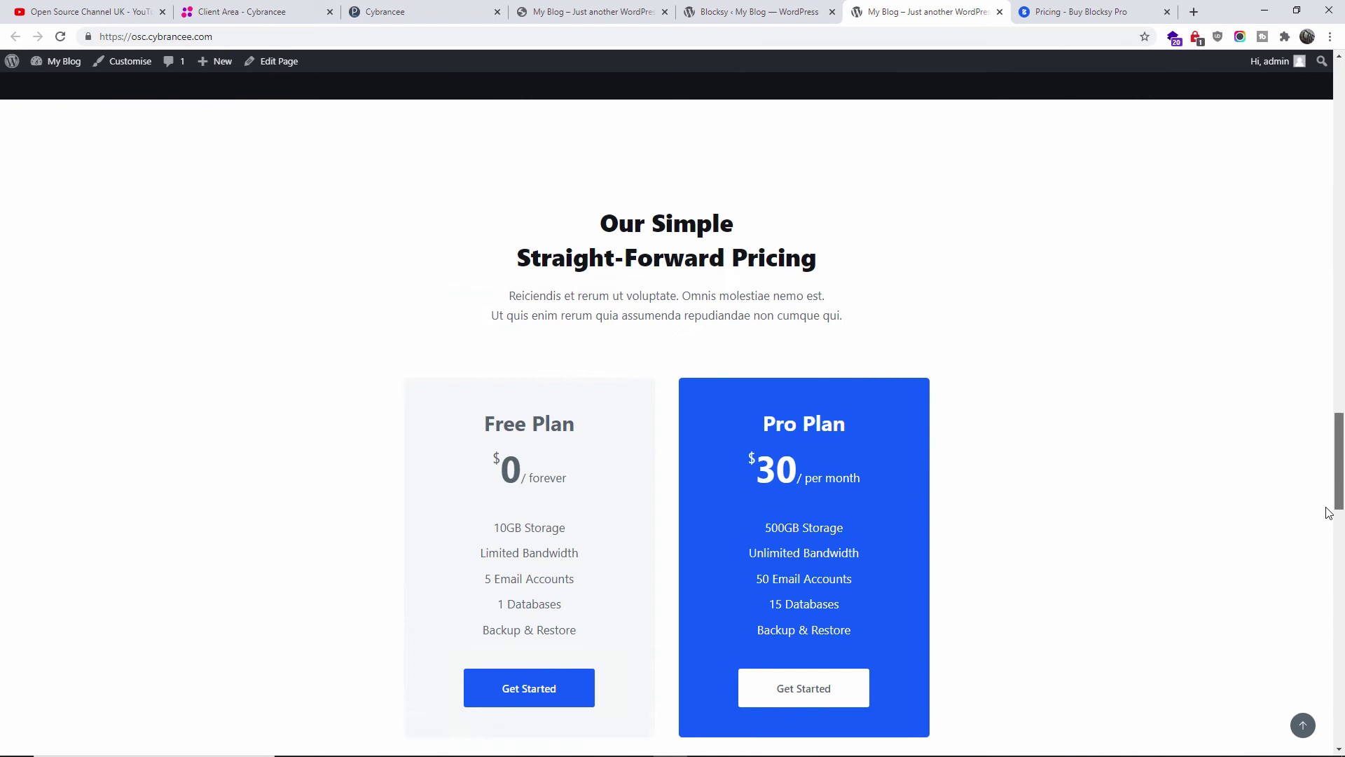
scroll(1329, 512, down, 4)
scroll(1329, 528, down, 5)
scroll(1317, 582, down, 6)
scroll(1307, 635, down, 5)
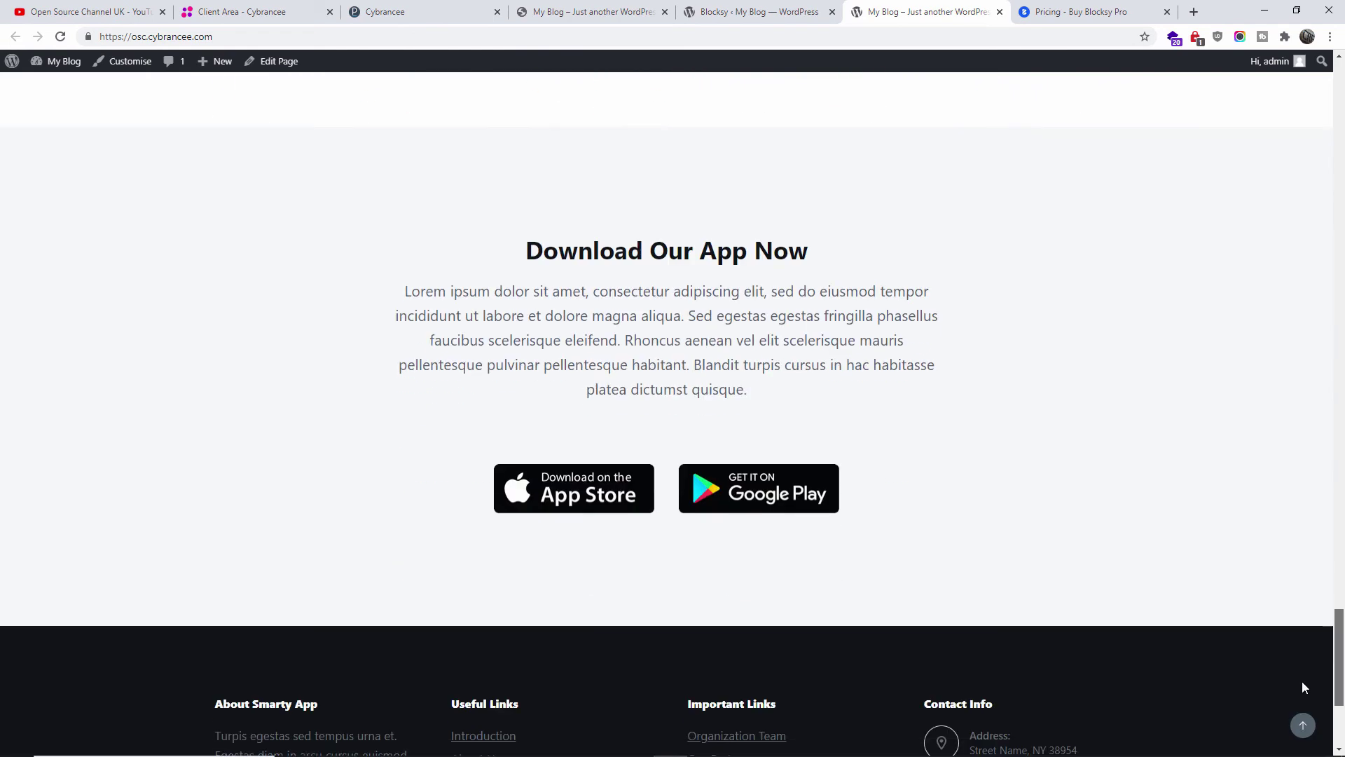
scroll(1304, 687, down, 3)
scroll(1297, 582, up, 8)
scroll(1313, 385, up, 8)
scroll(1313, 242, up, 6)
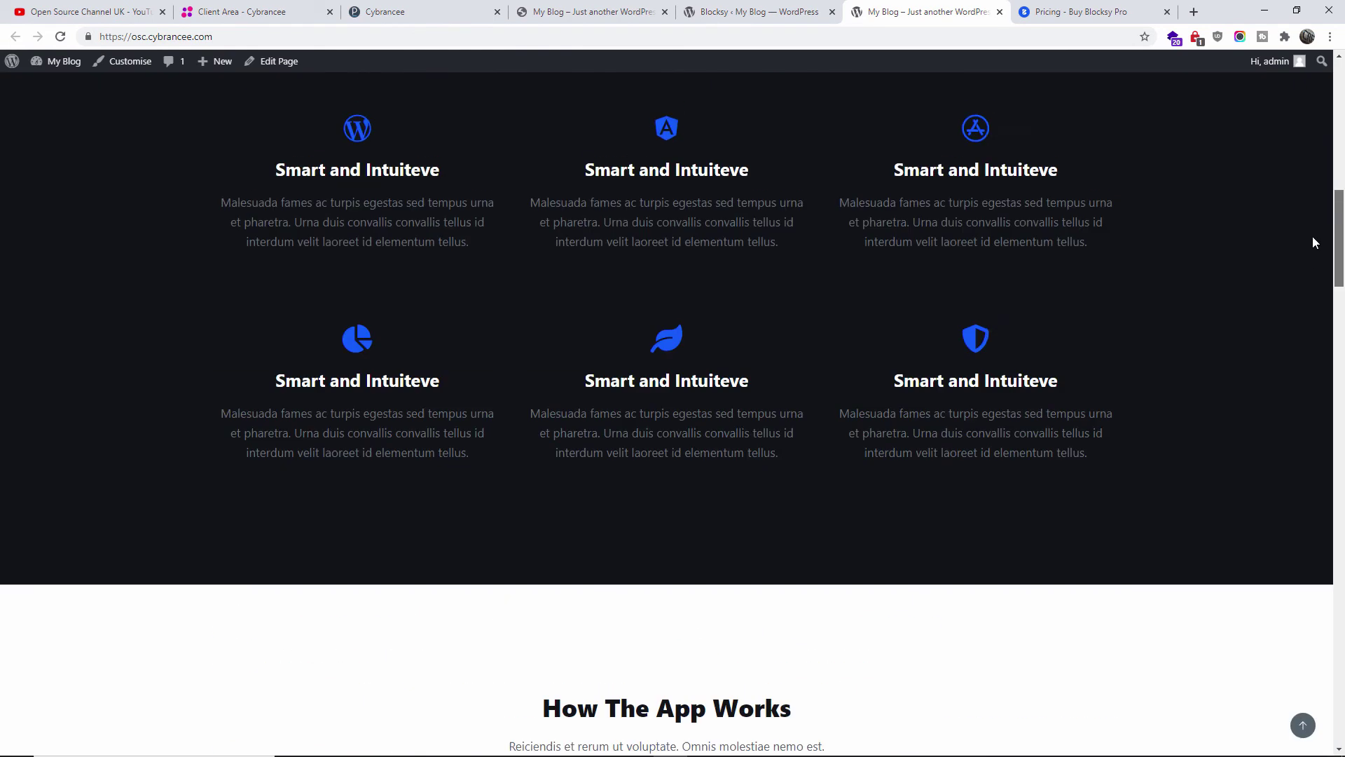
scroll(1315, 210, up, 6)
scroll(1320, 154, up, 6)
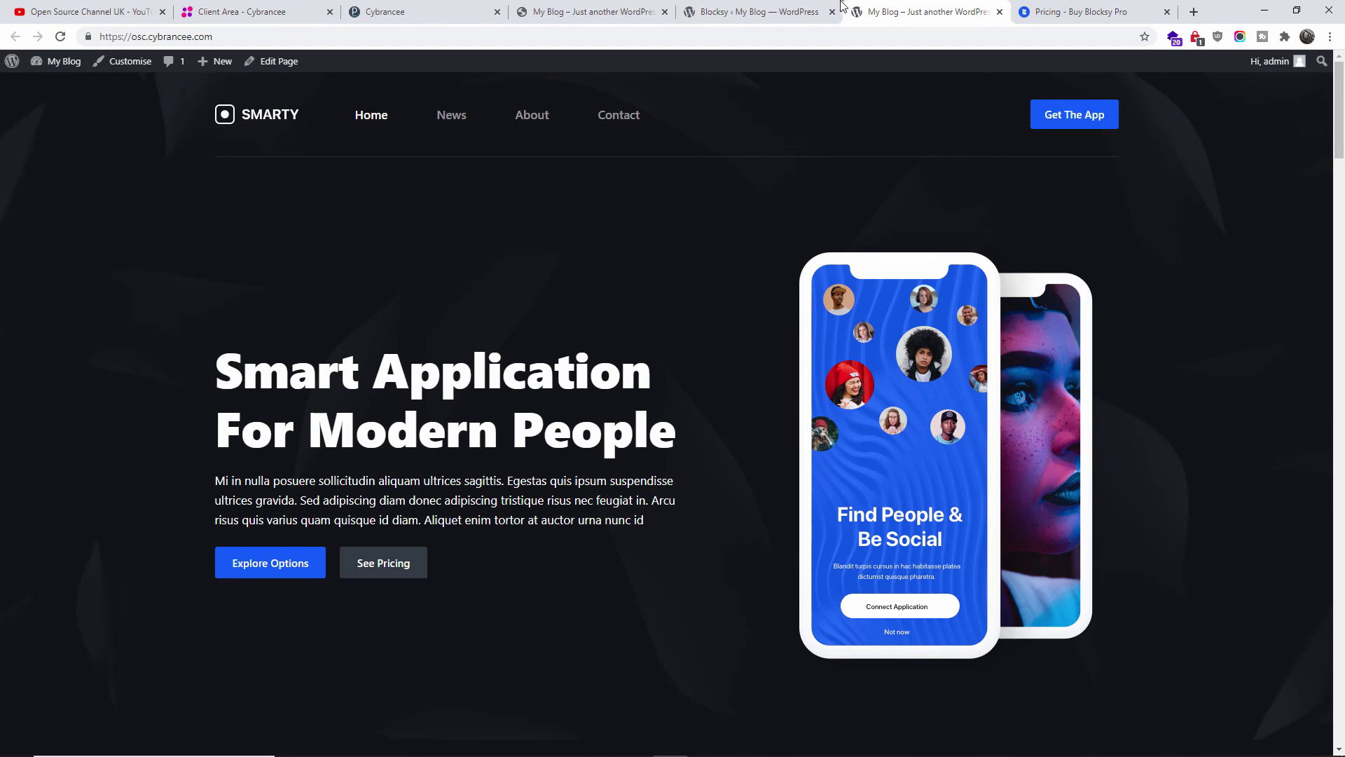
click(796, 7)
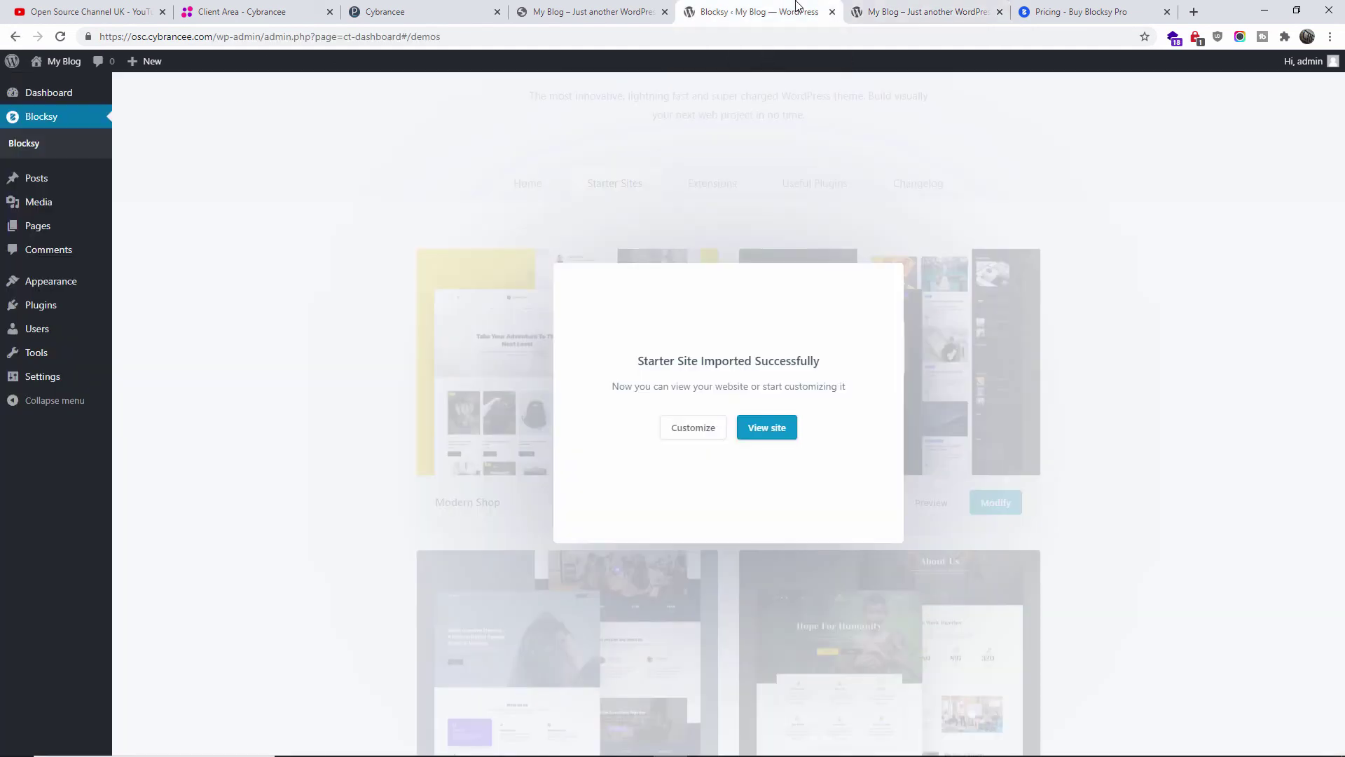
click(680, 428)
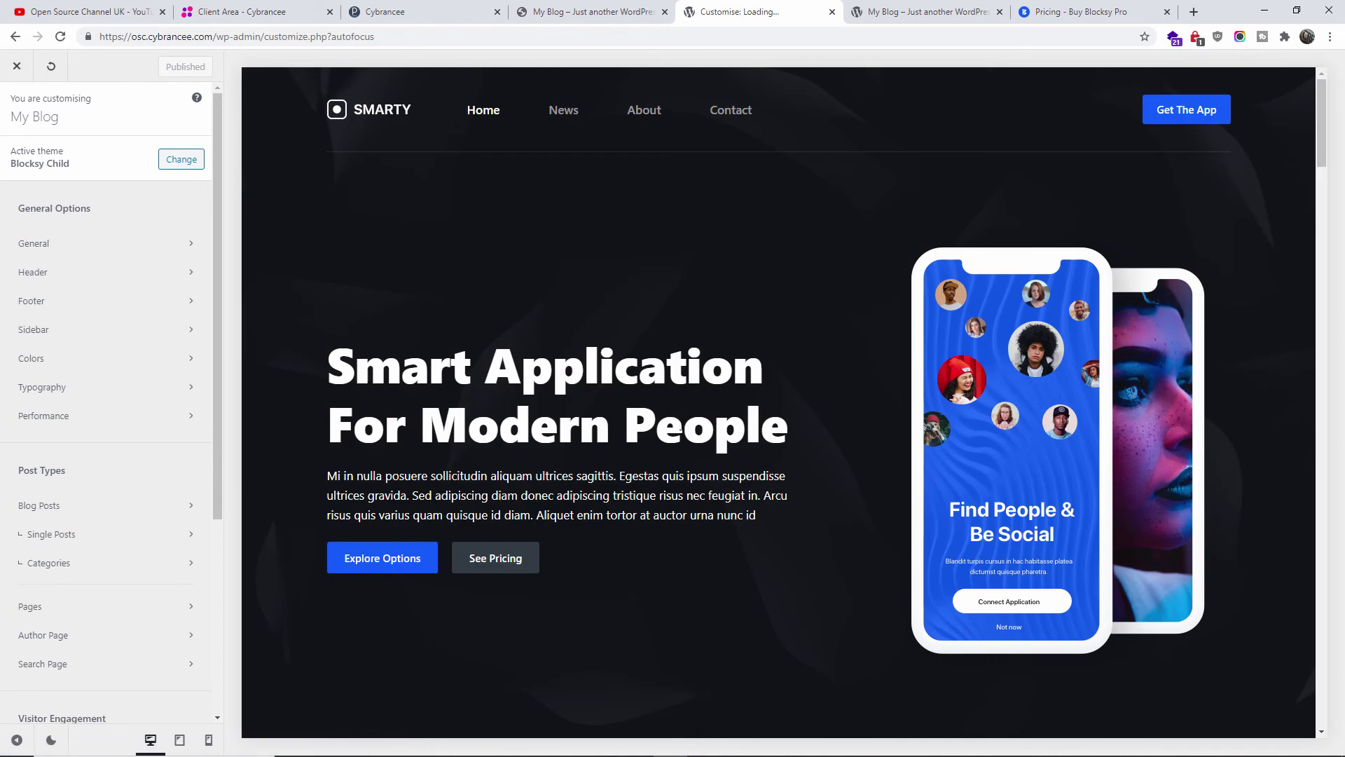
- Glance at the live site and close the Blocksy Pro pricing page
key(ctrl+Tab)
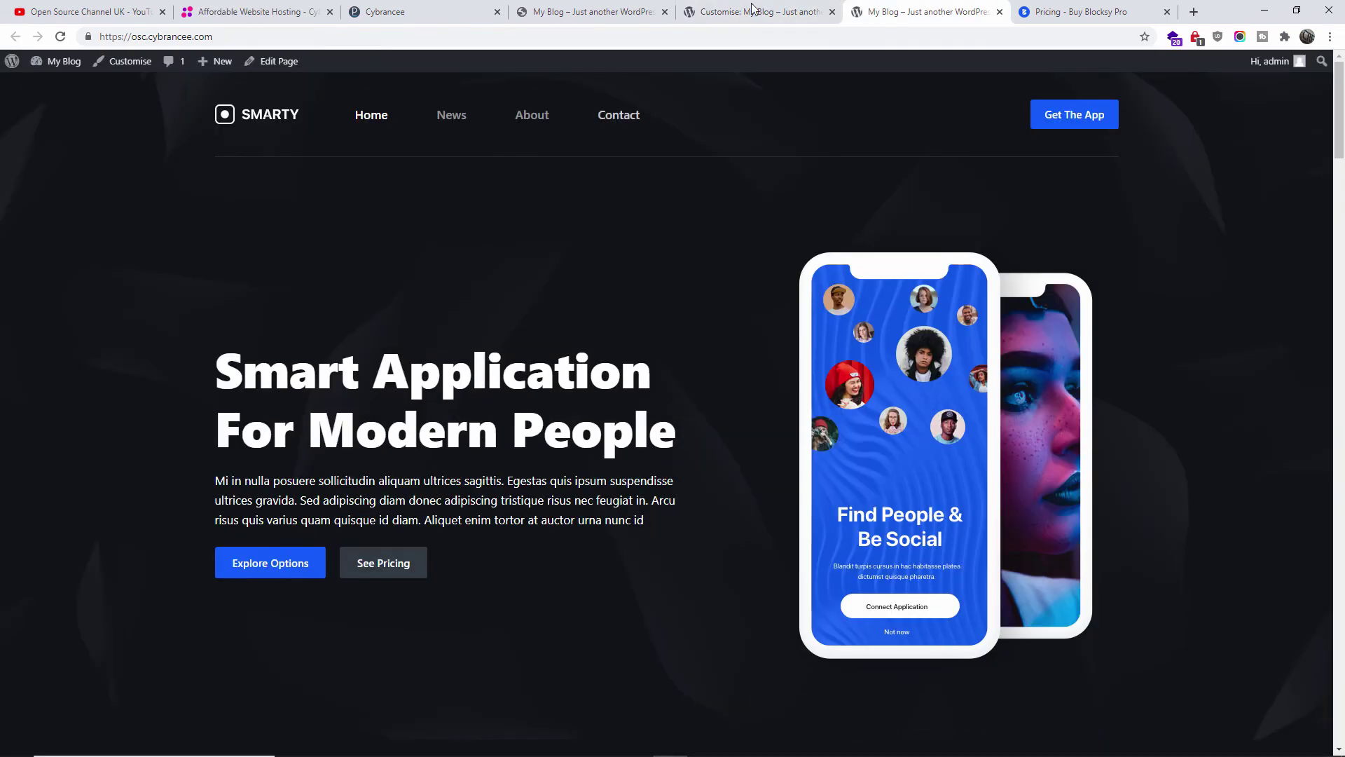
key(ctrl+shift+Tab)
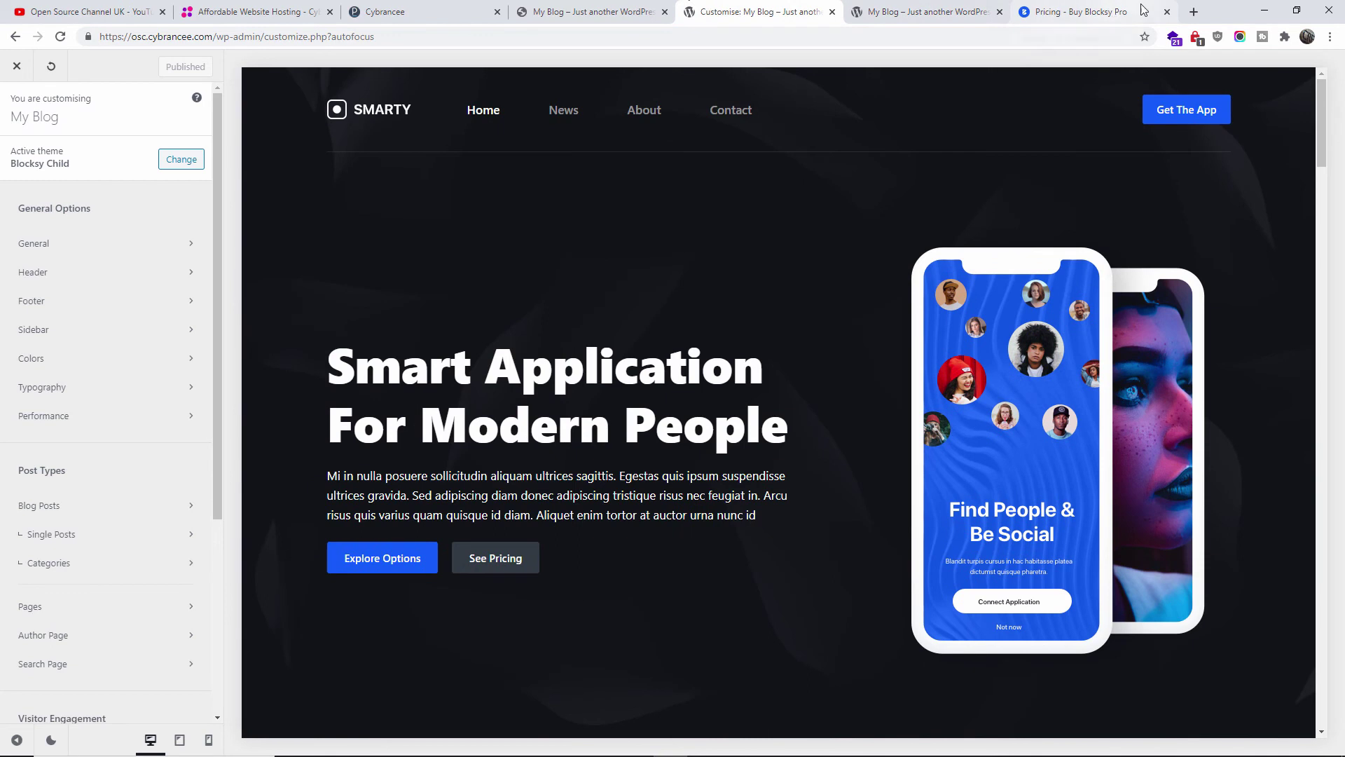
click(1168, 12)
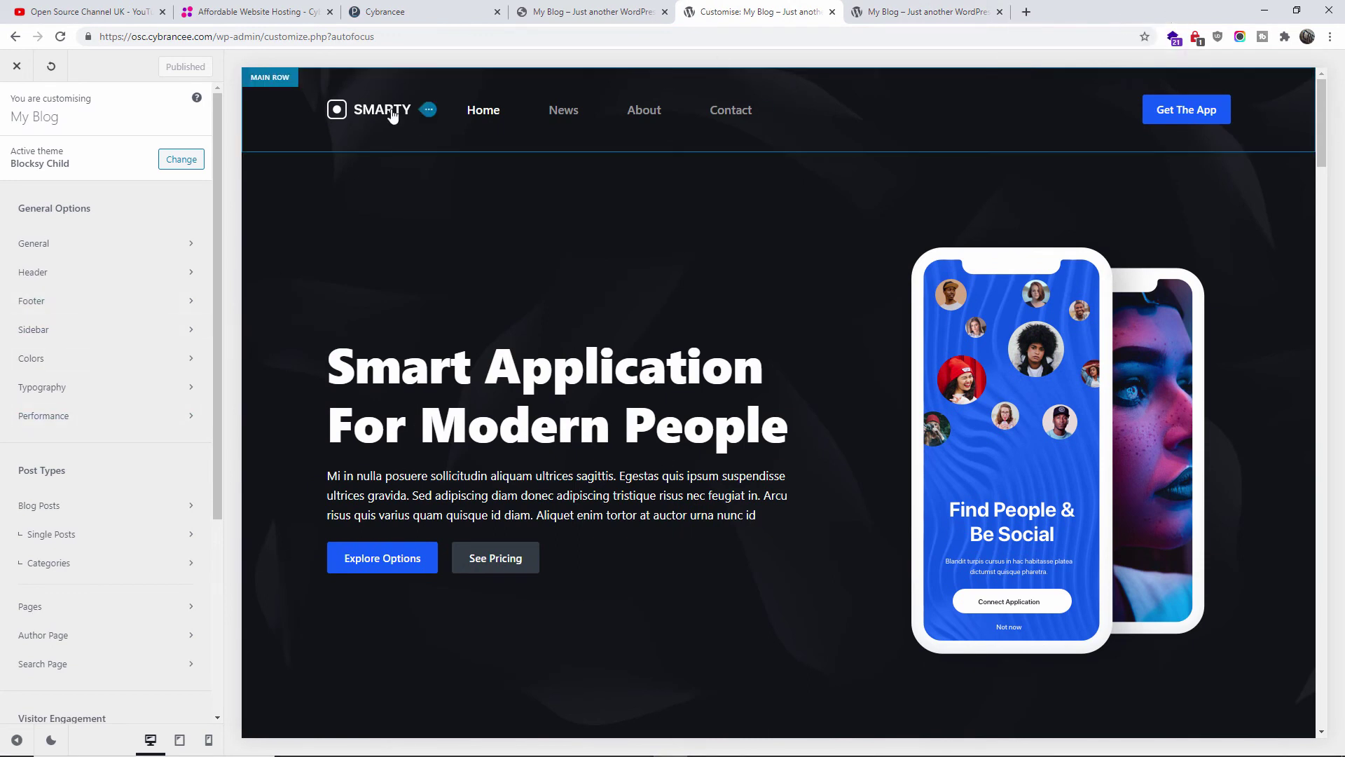
scroll(509, 422, down, 5)
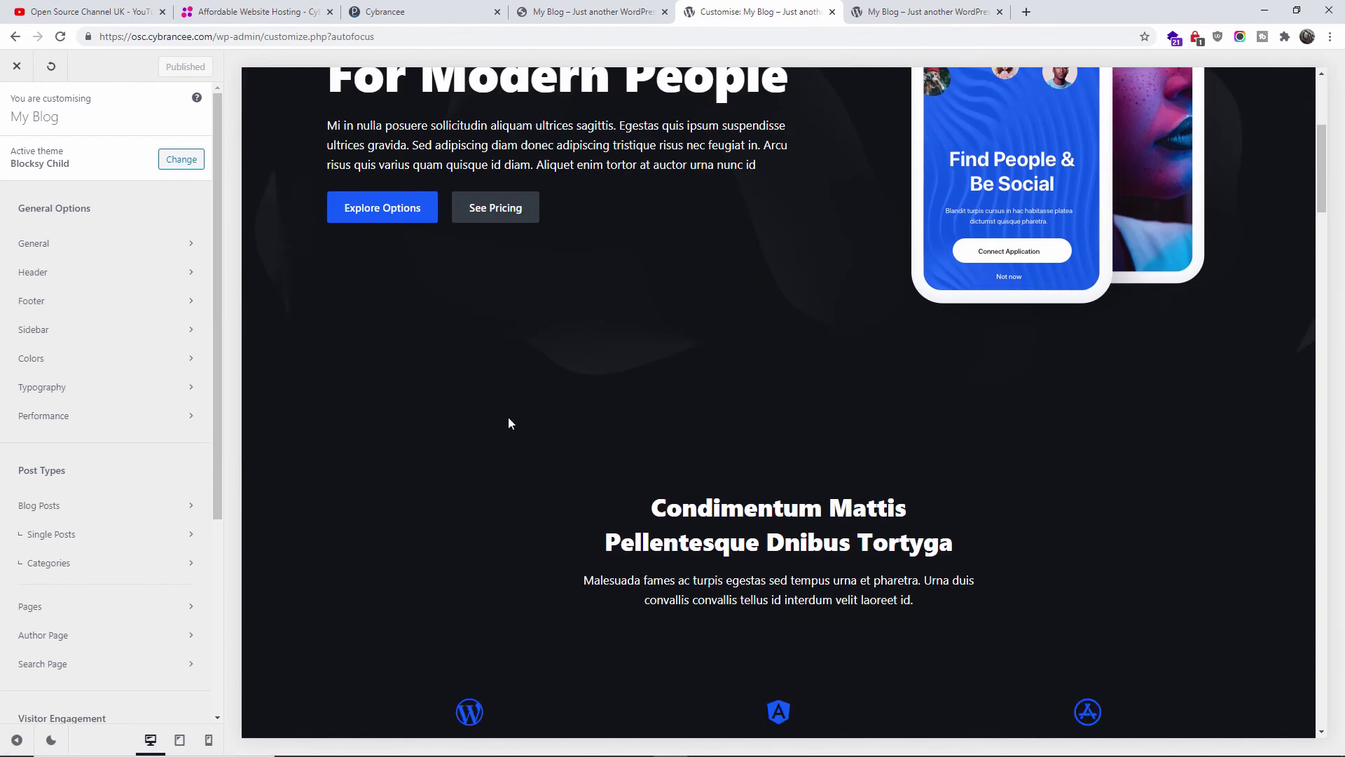
scroll(937, 217, up, 5)
mouse_move(547, 116)
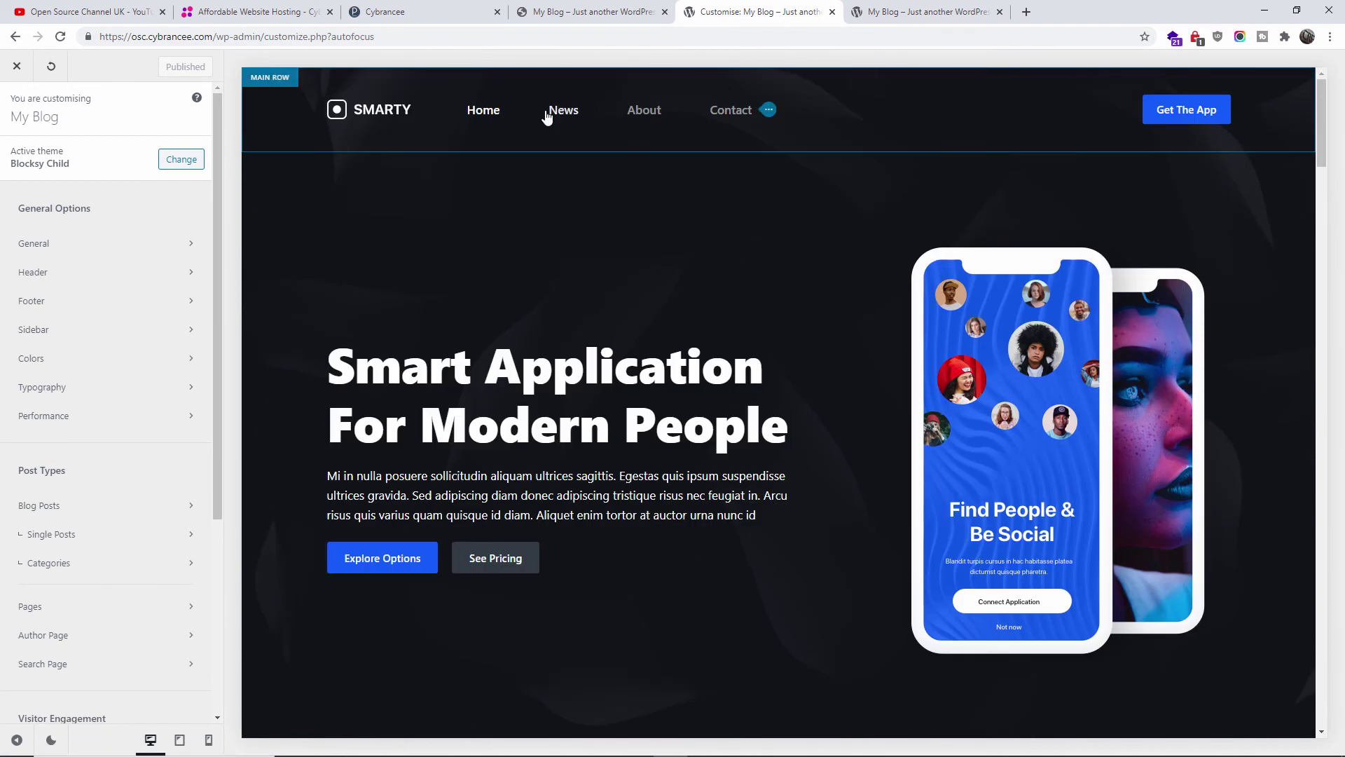
- Open the header Main Row settings, checking its Design and General tabs
click(253, 82)
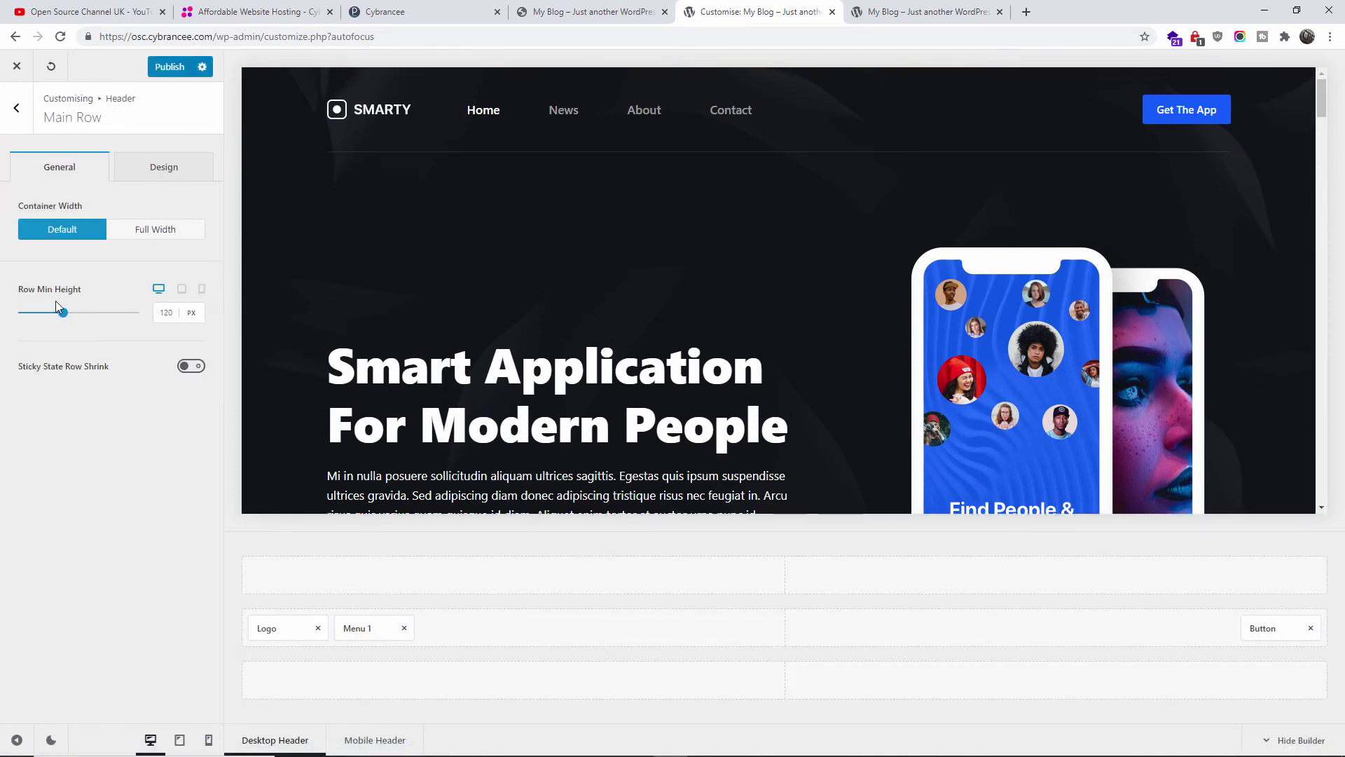
click(153, 181)
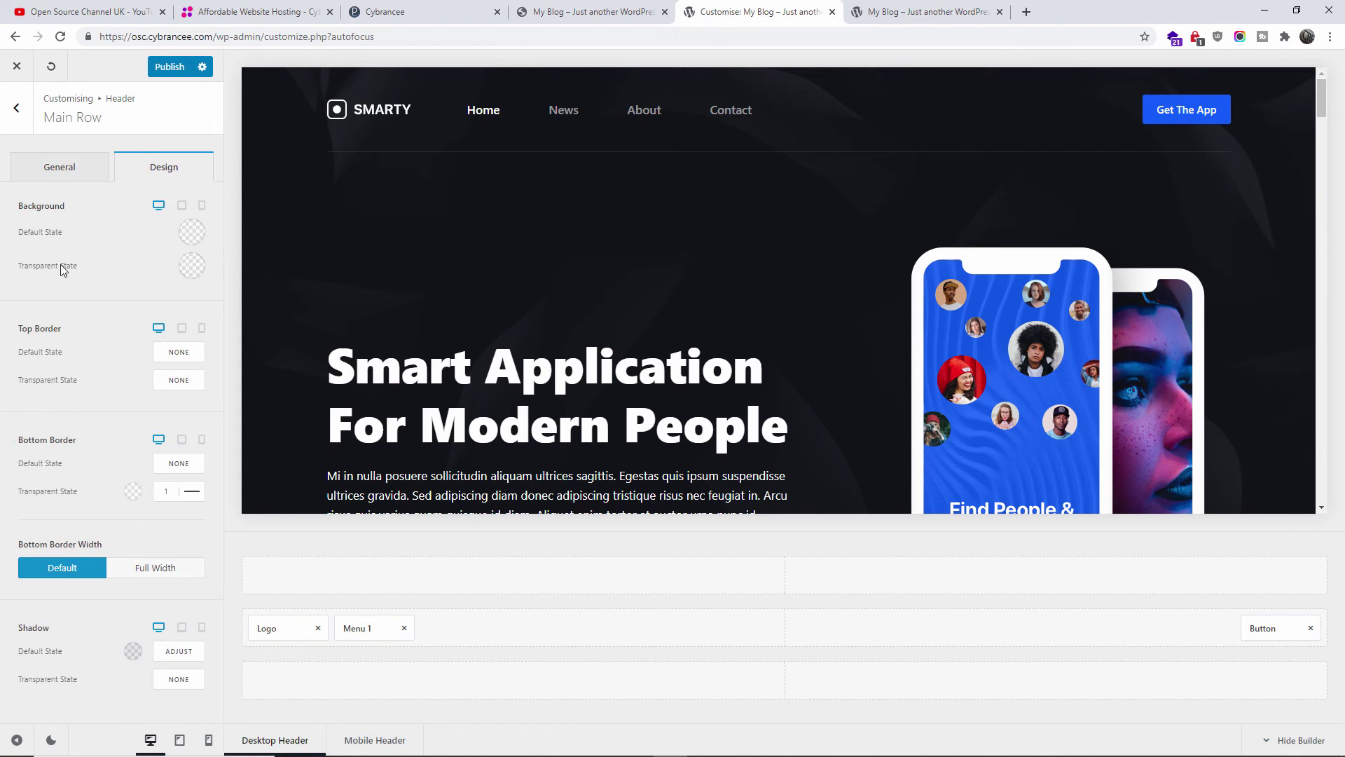
click(61, 168)
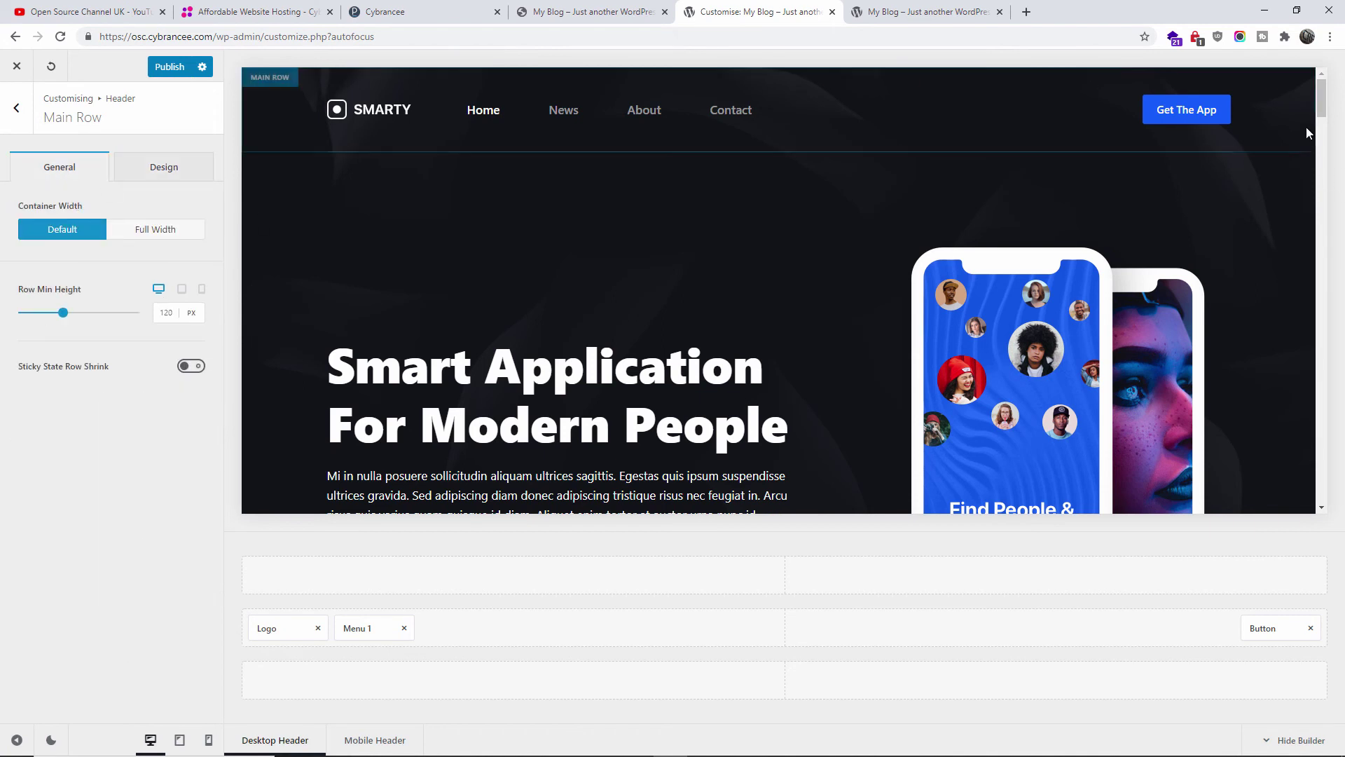
drag(1333, 105, 1325, 490)
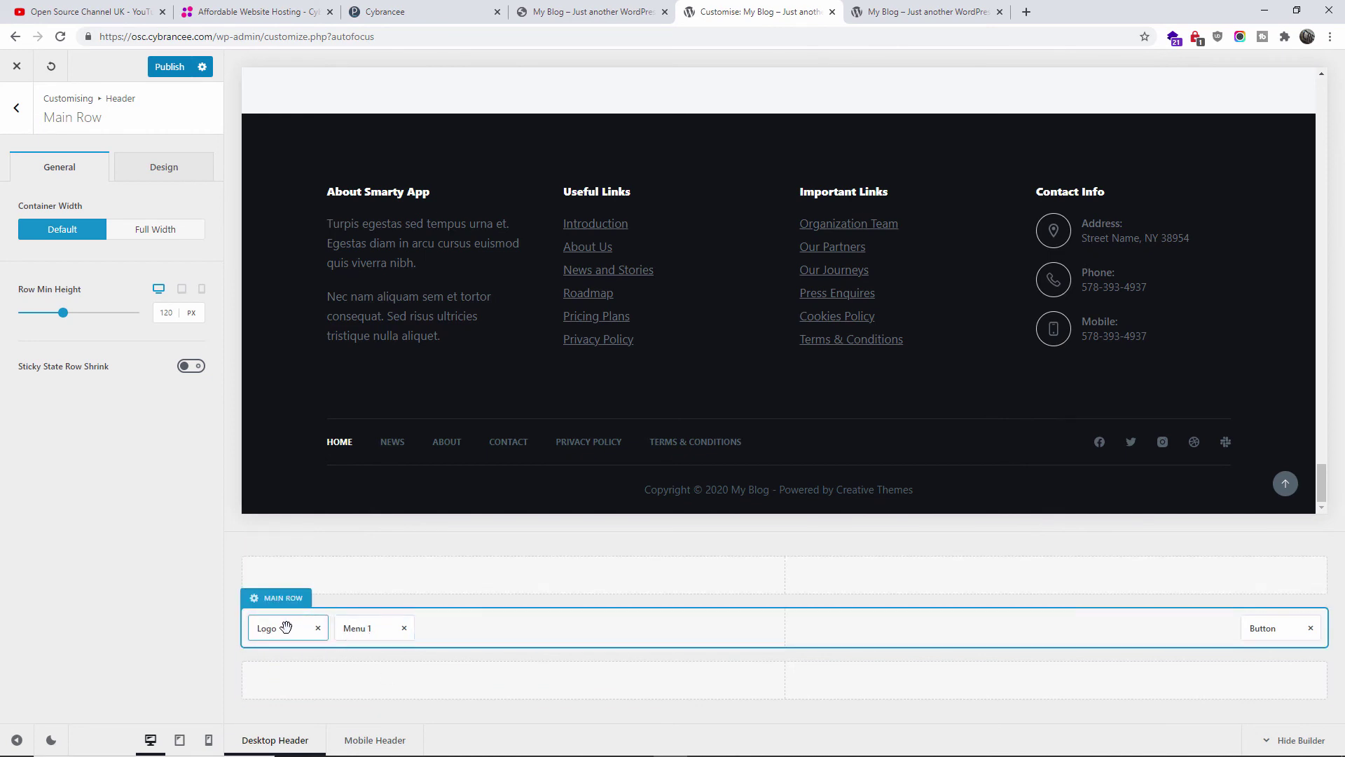
- Move the Logo after Menu 1 in the main row and publish
drag(285, 626, 439, 634)
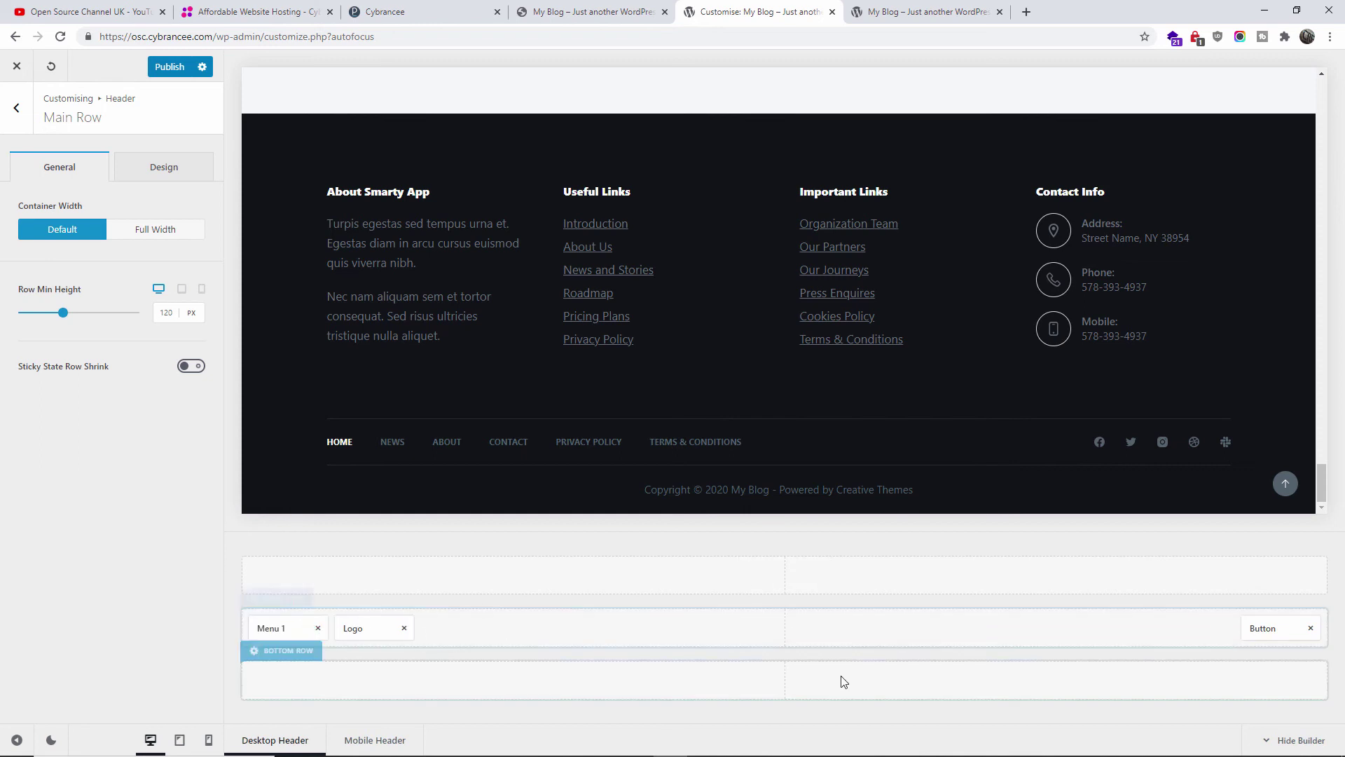
click(177, 67)
scroll(483, 234, up, 5)
scroll(488, 228, up, 5)
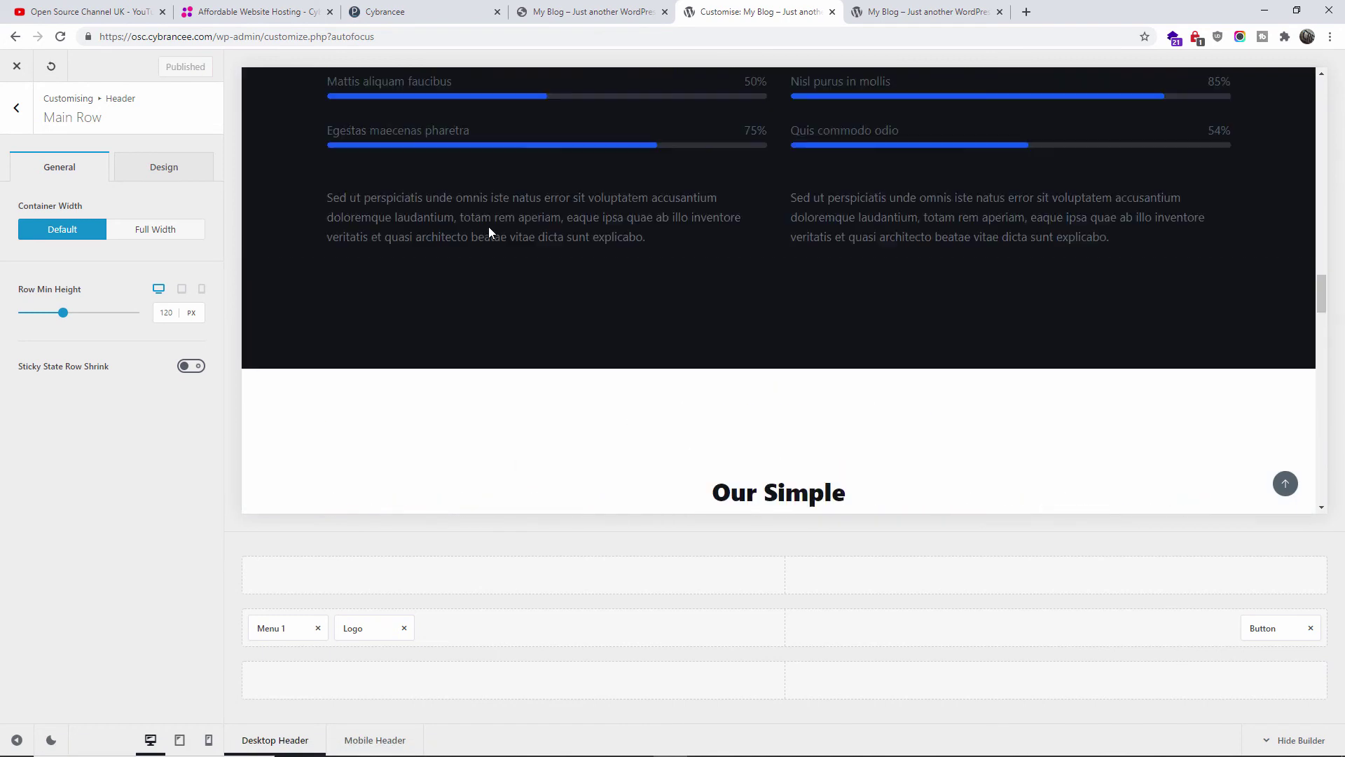
scroll(490, 224, up, 5)
scroll(497, 216, up, 5)
scroll(506, 210, up, 1)
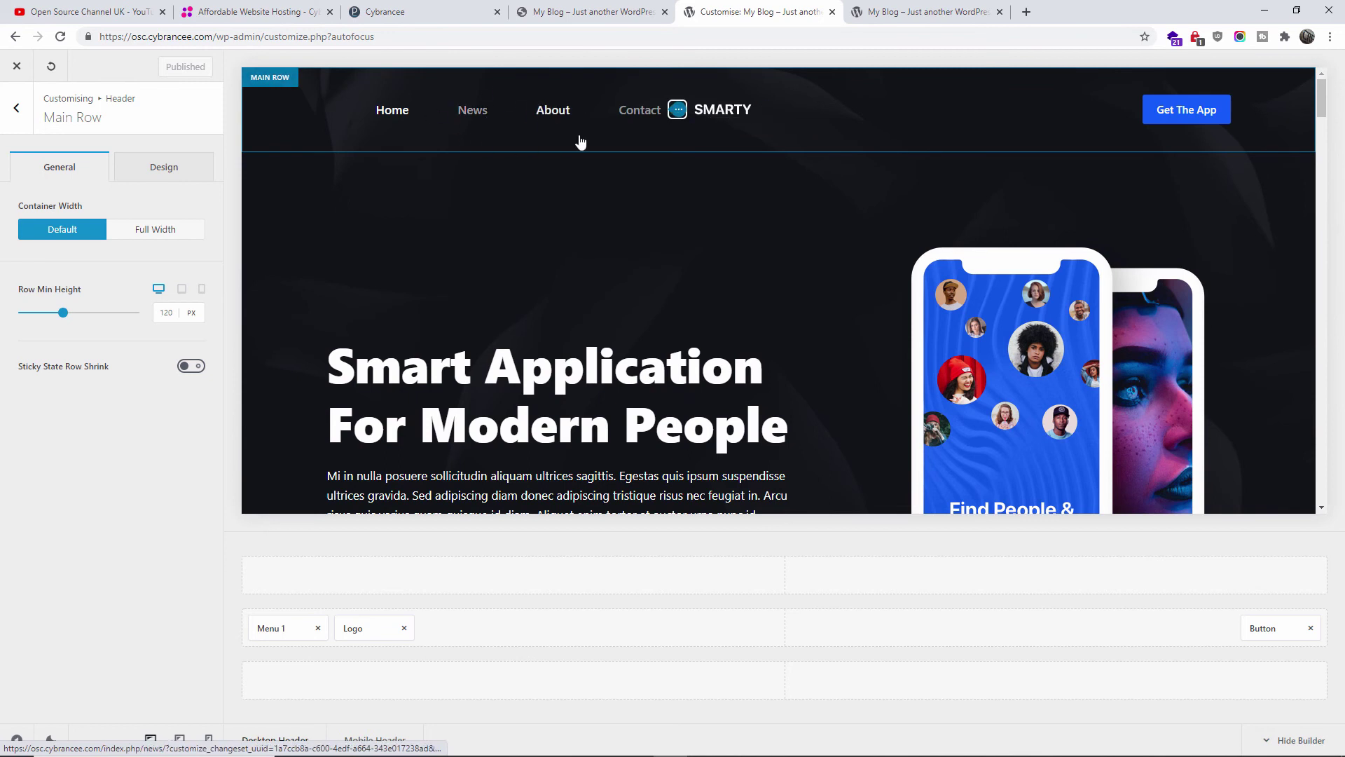
- Move the Button to the start of the row and the Logo to the far right
scroll(700, 232, down, 4)
scroll(774, 285, down, 3)
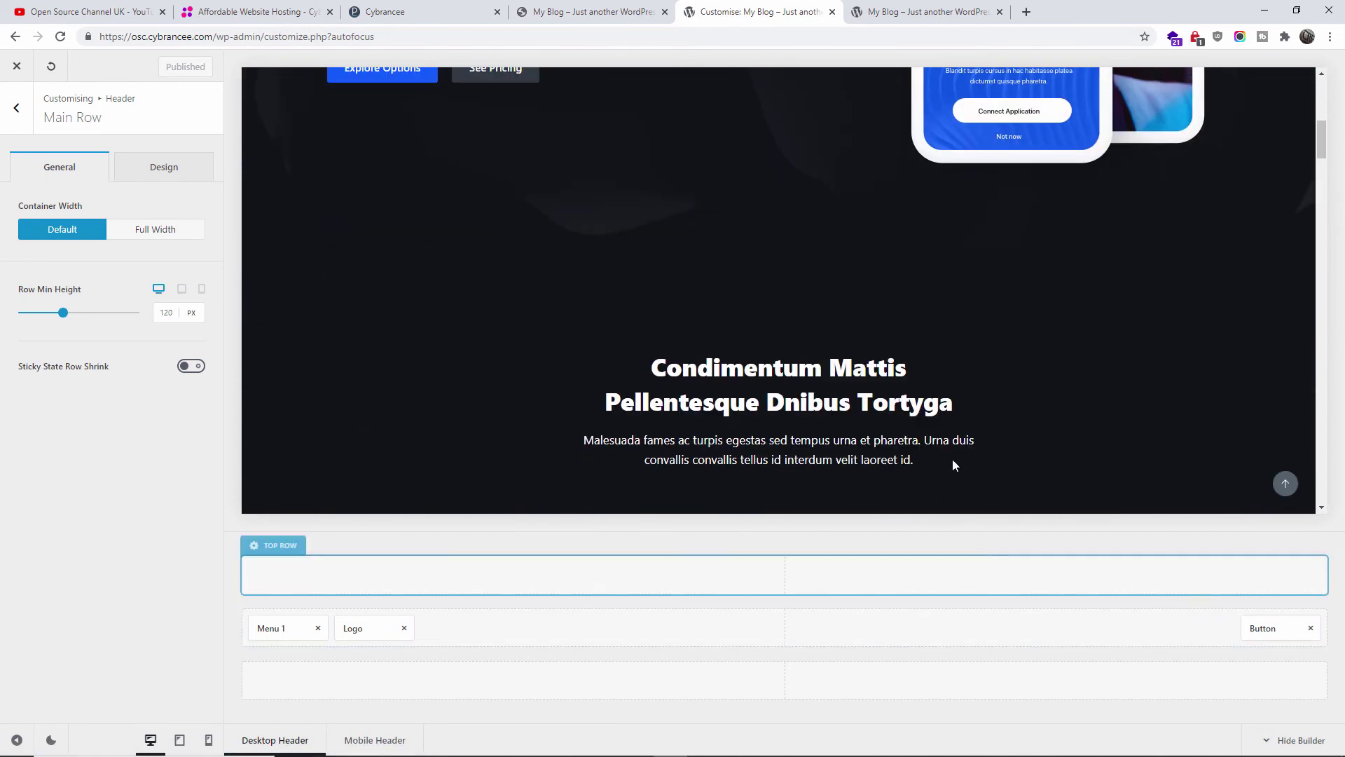
mouse_move(1272, 628)
mouse_down()
mouse_move(435, 602)
mouse_move(273, 625)
mouse_up()
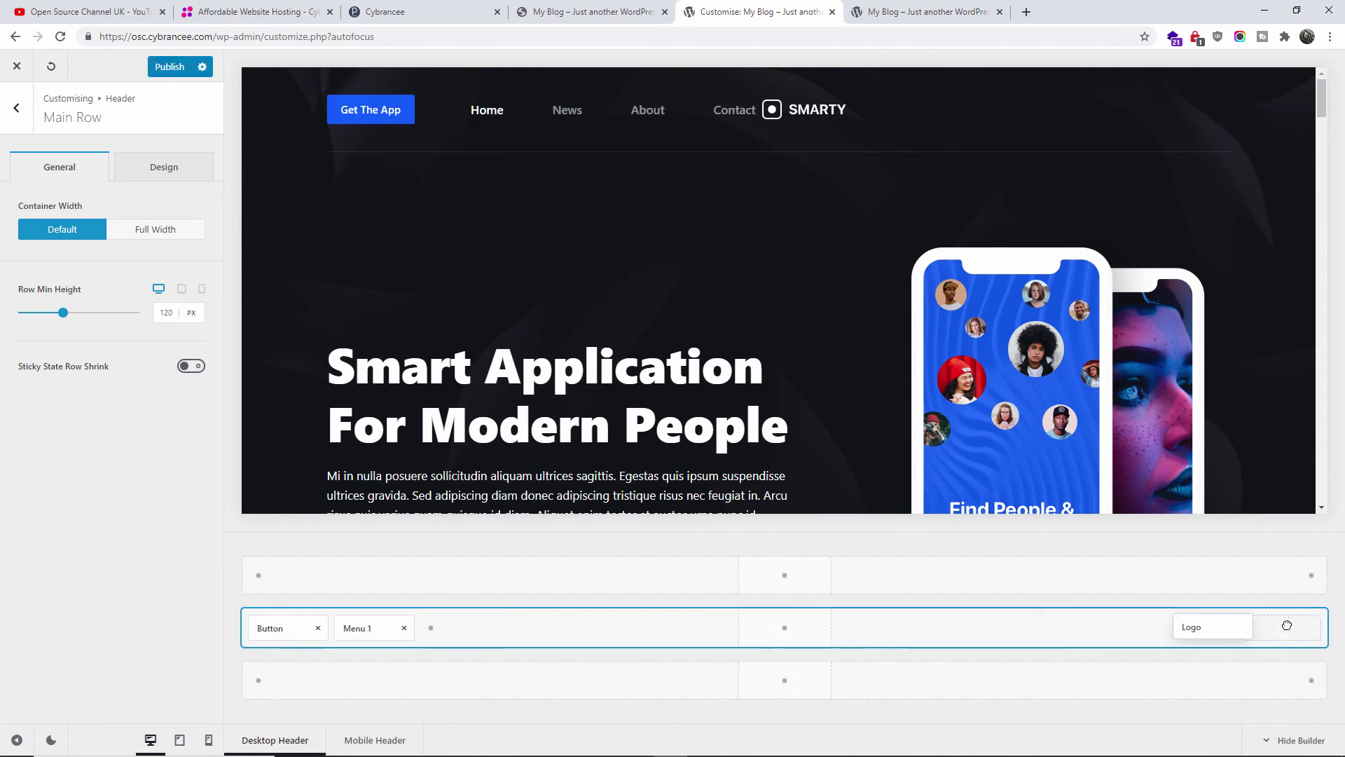
drag(881, 641, 1282, 626)
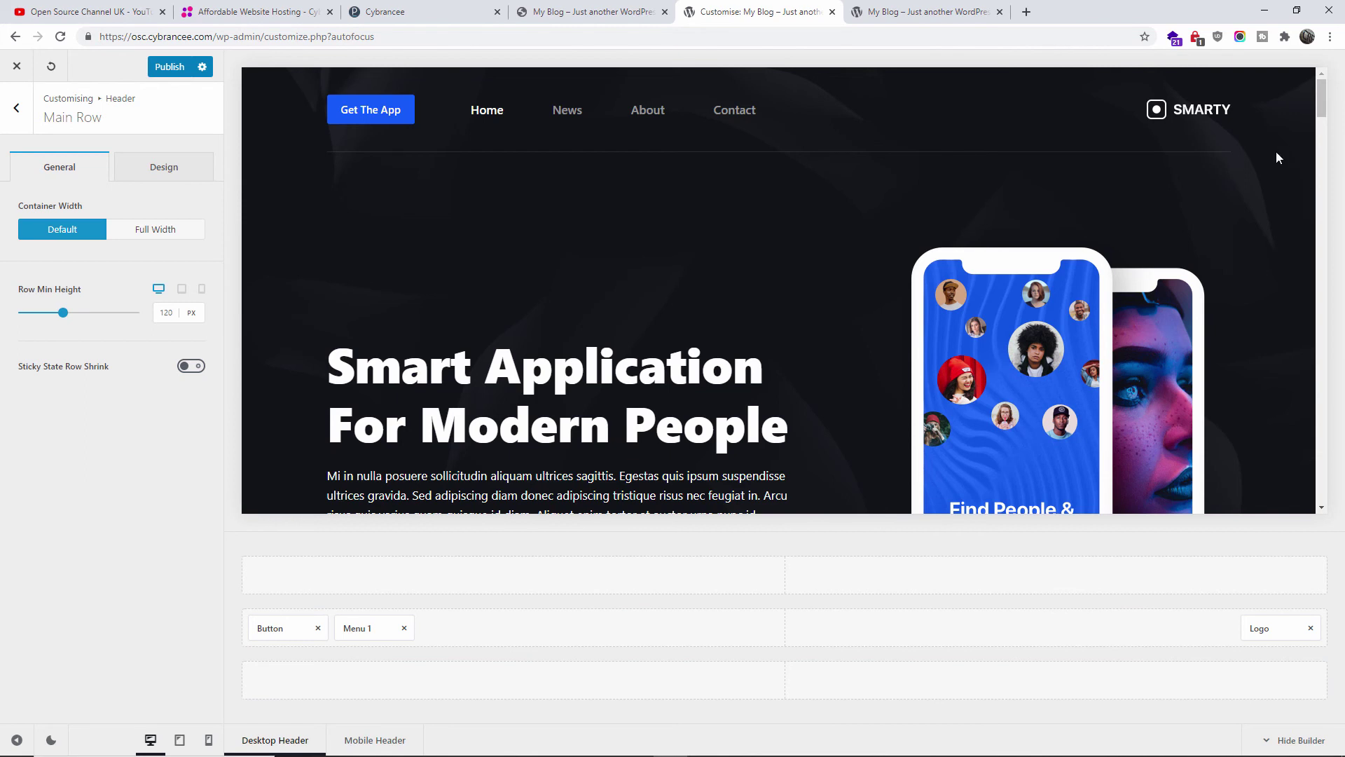
- Review the Logo element's Design and General options, then return to the Header Elements list
mouse_move(1188, 110)
click(1250, 112)
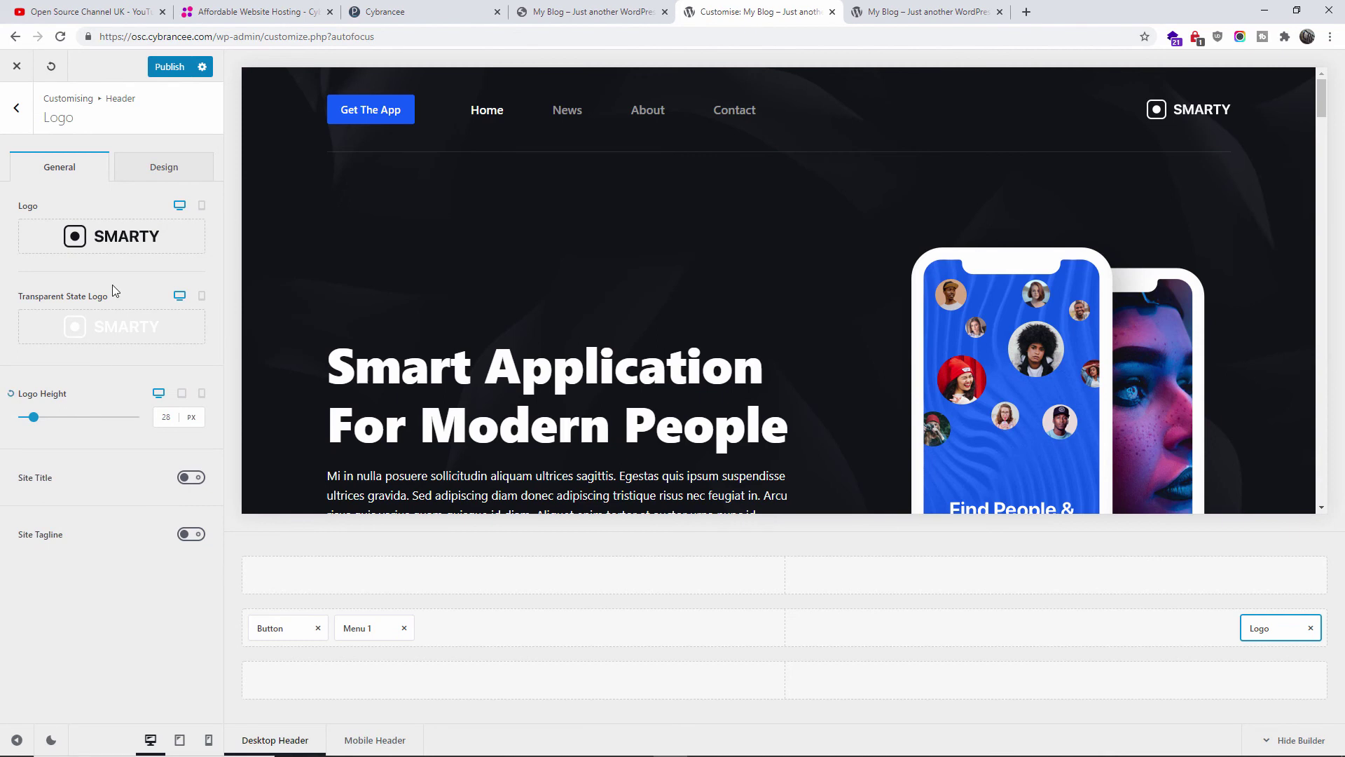
click(163, 171)
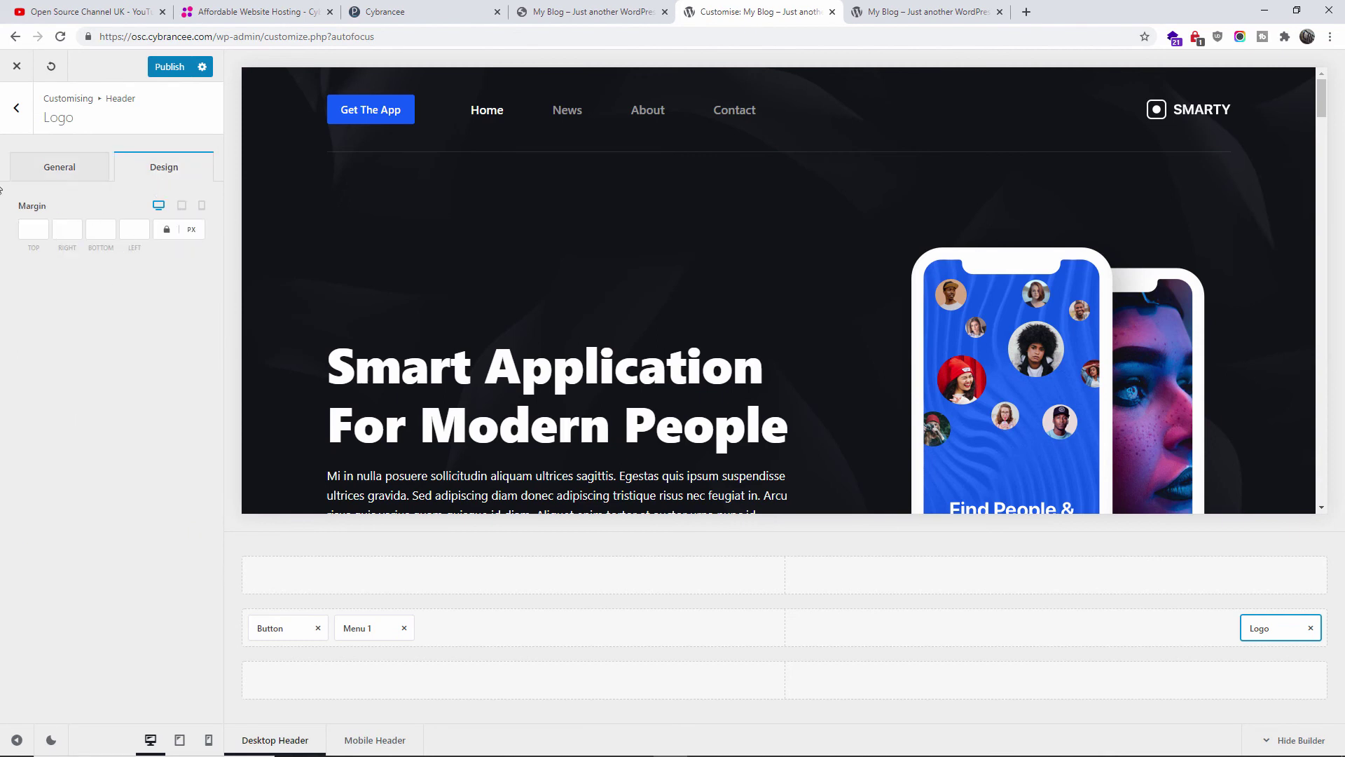
click(65, 179)
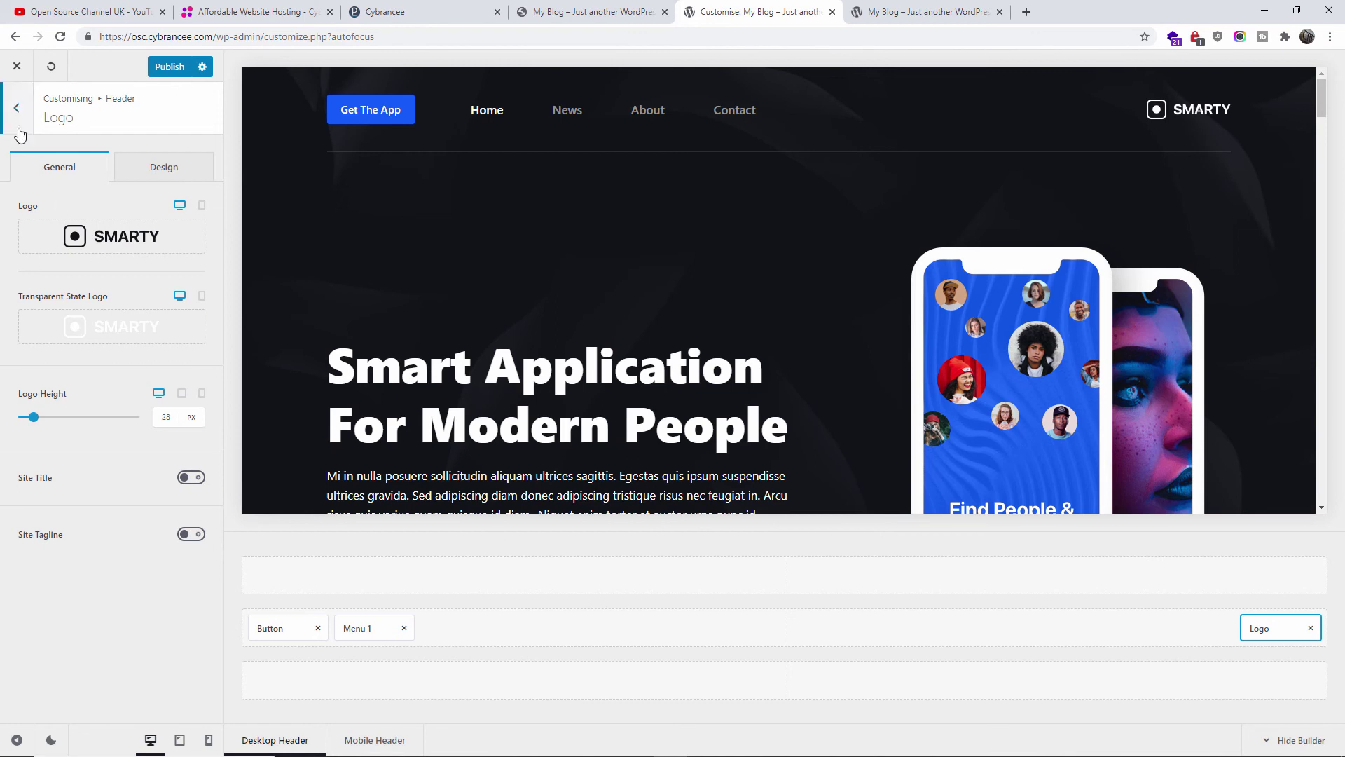
click(16, 125)
- Review the General > Layout settings, previewing the site at mobile and desktop sizes
click(16, 108)
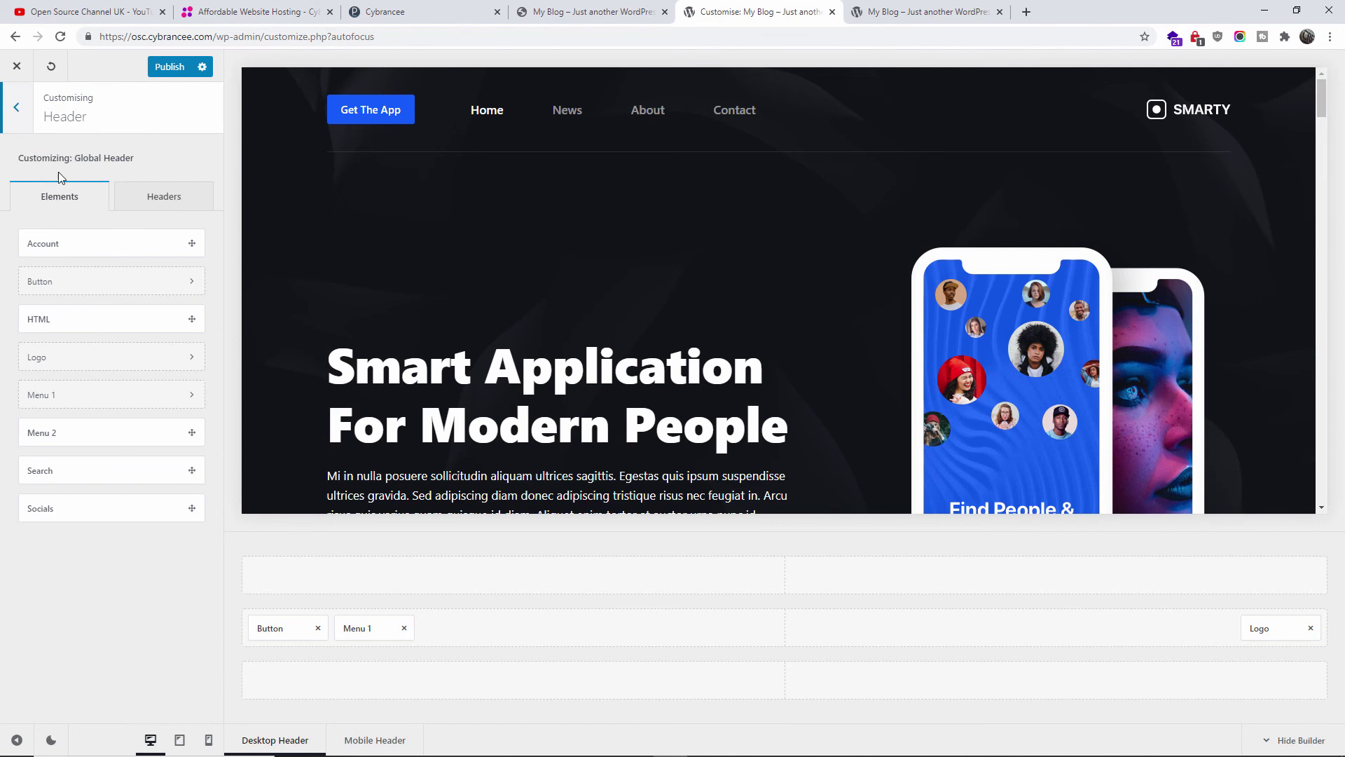
click(66, 251)
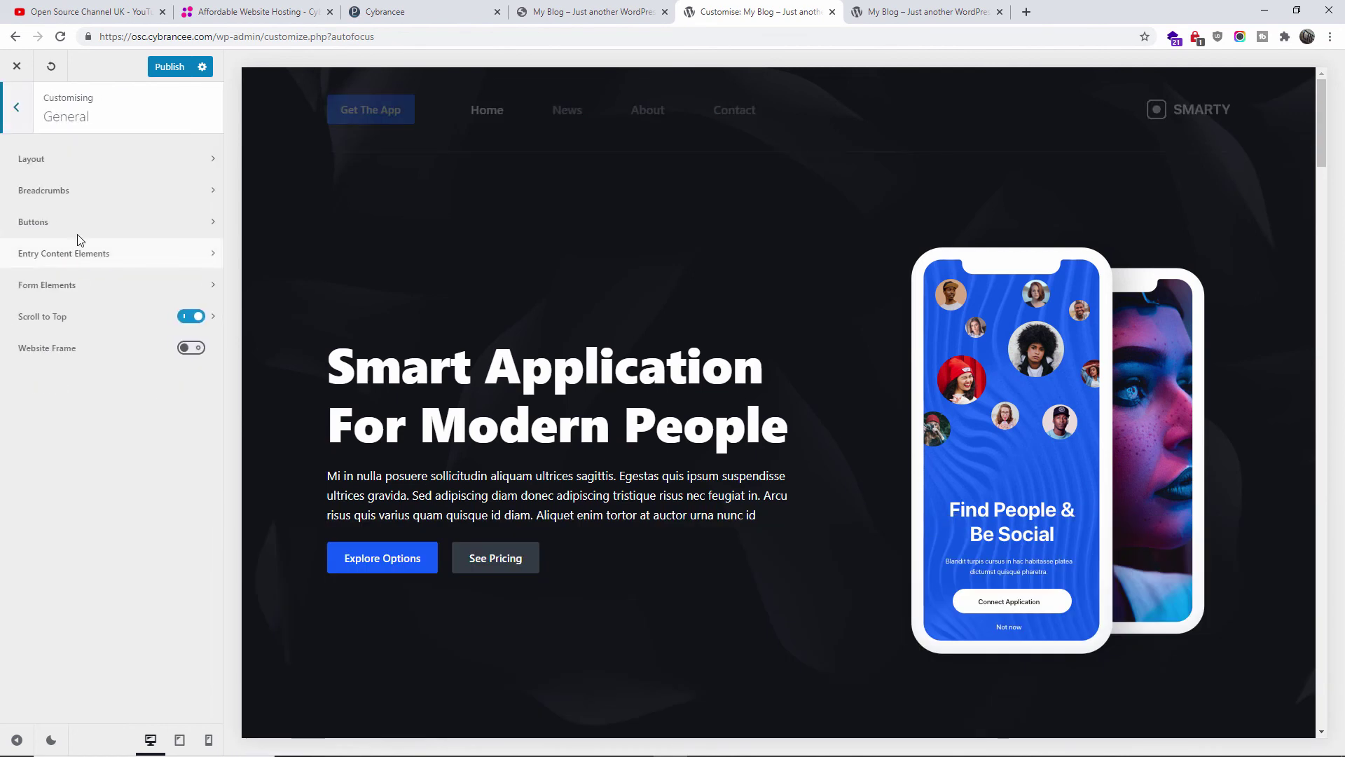
click(63, 161)
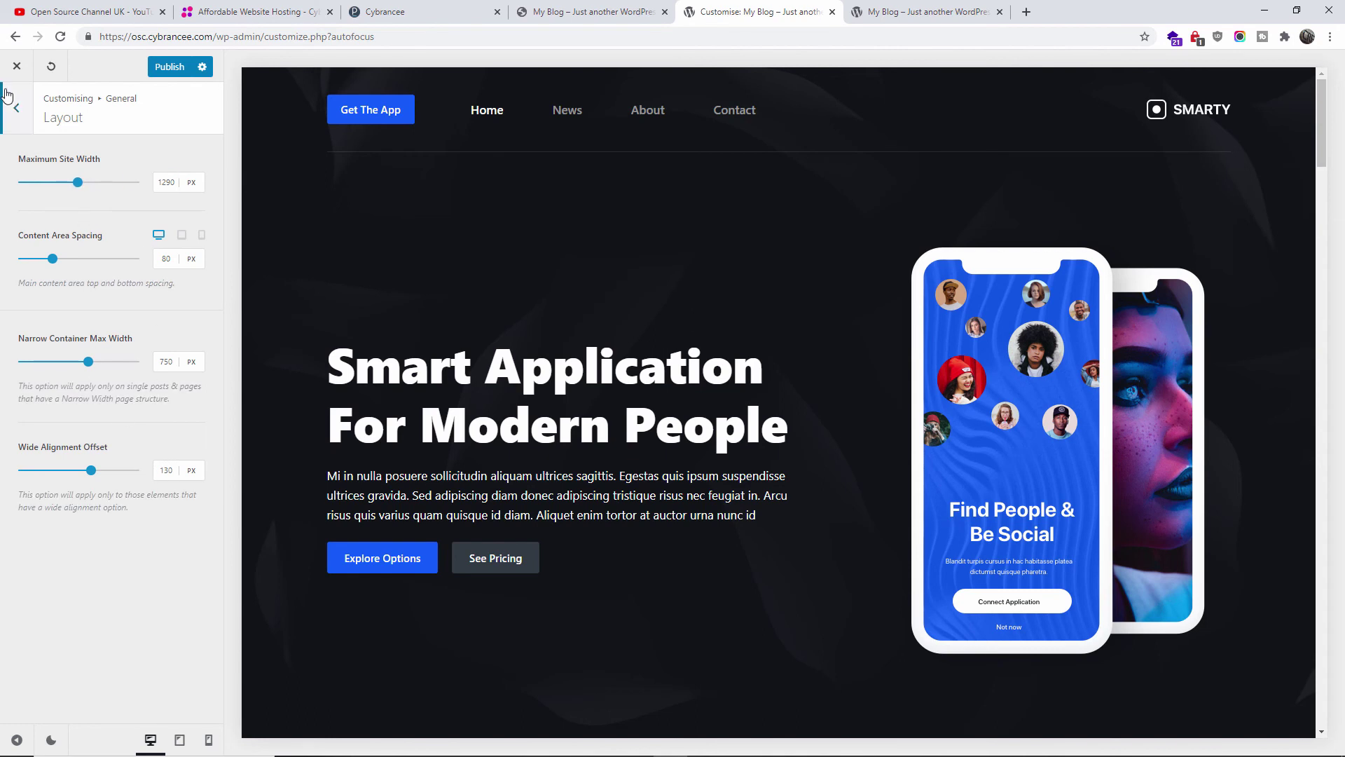
click(16, 108)
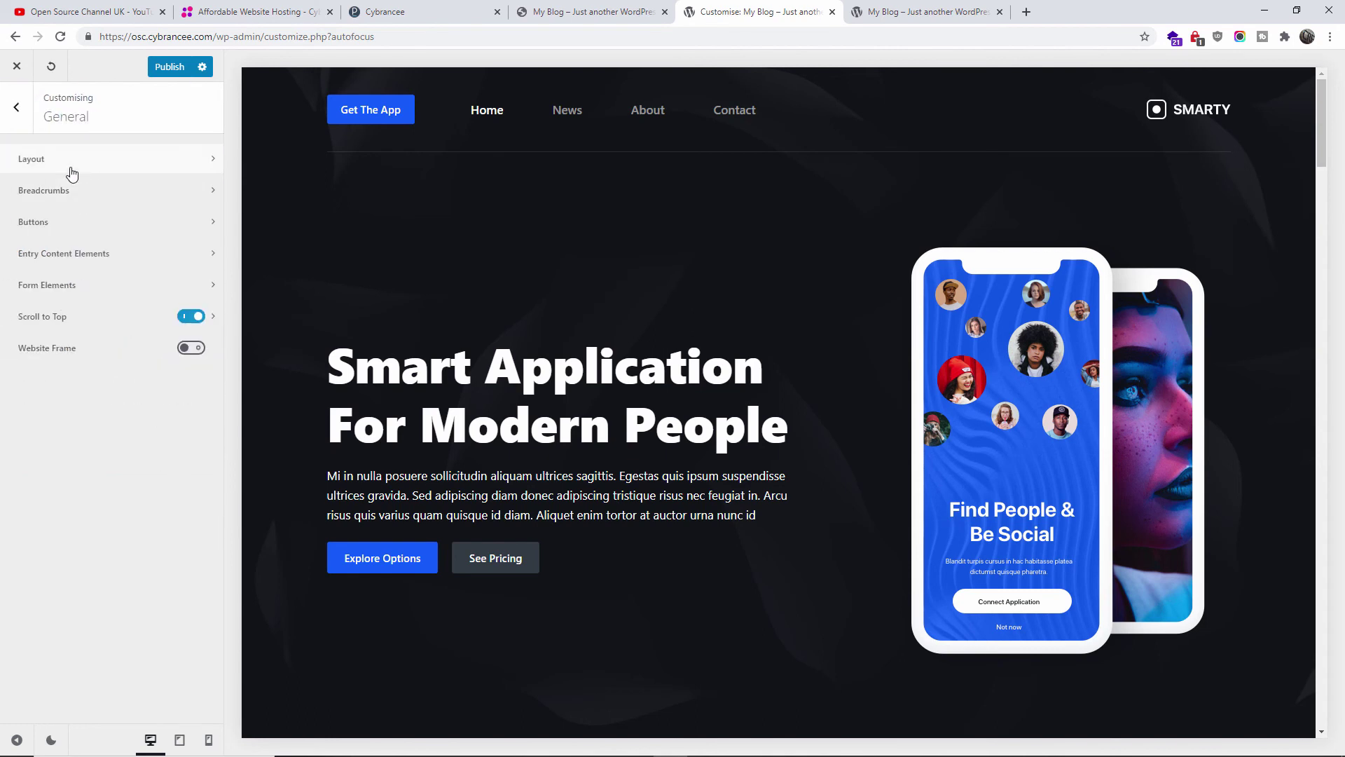
click(72, 168)
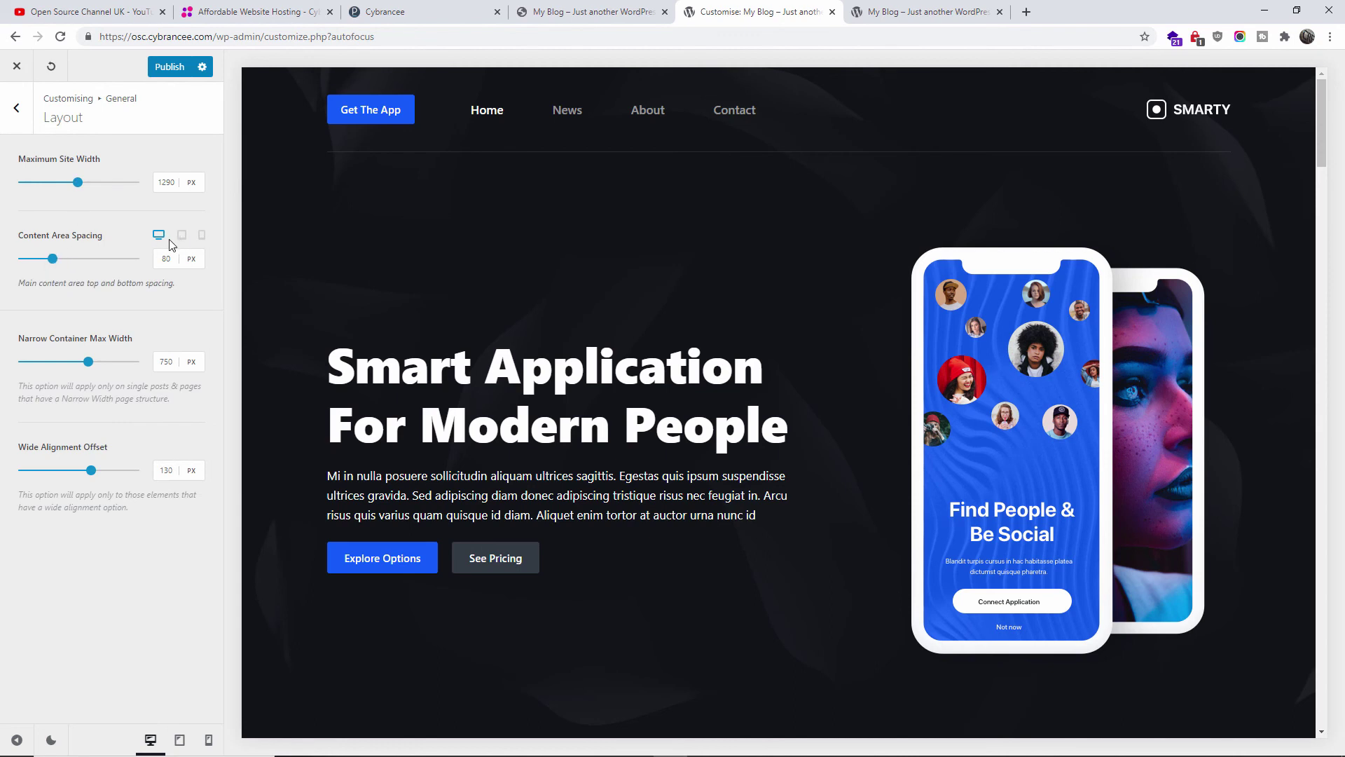
click(202, 236)
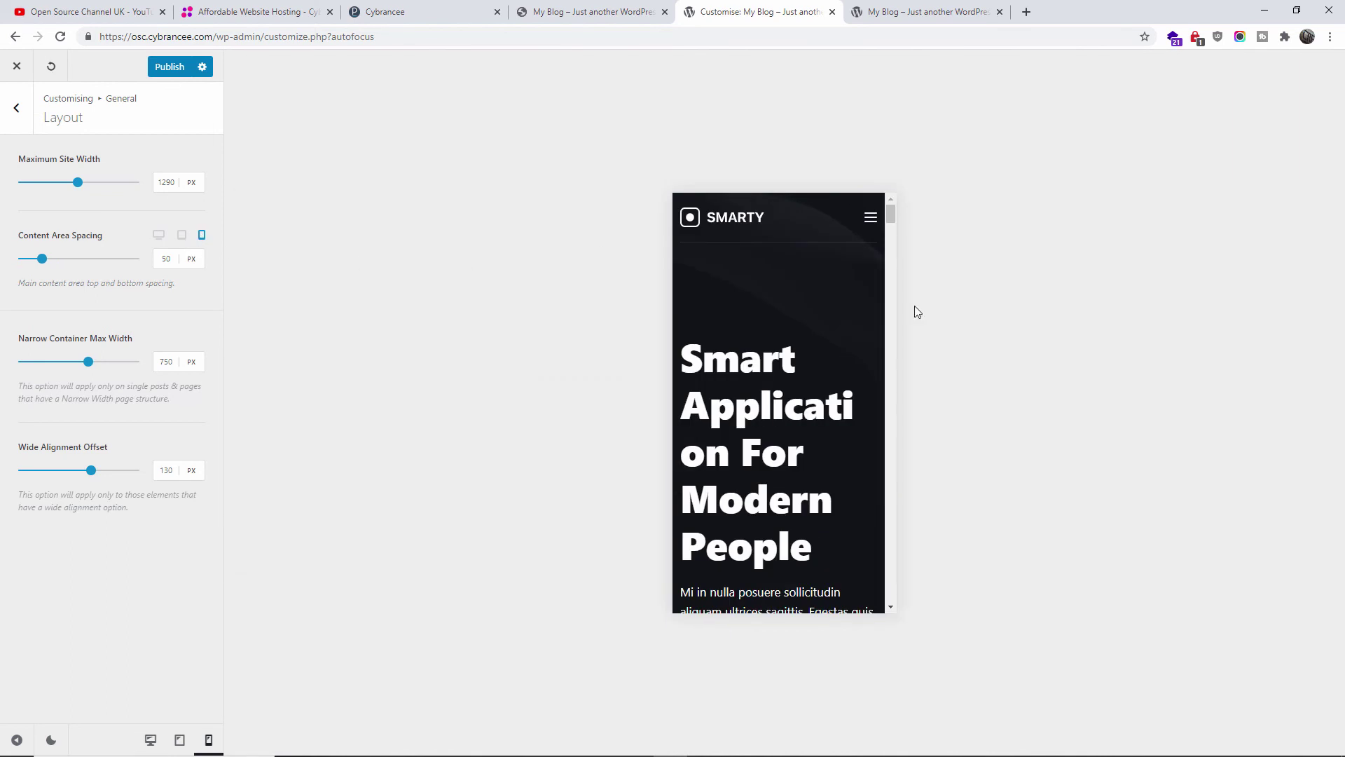
click(159, 236)
click(16, 107)
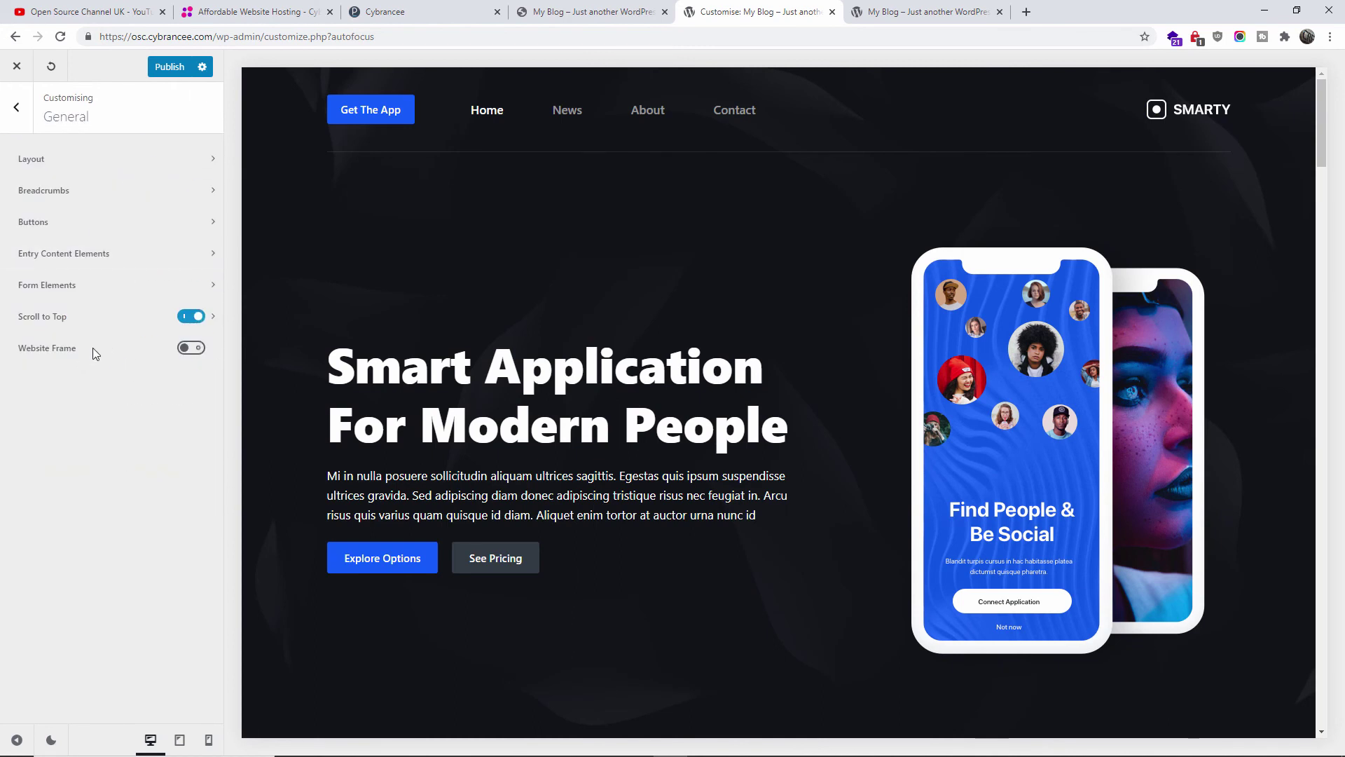
- Check the Breadcrumbs and Buttons options, then return to the main Customizer menu
click(60, 196)
click(16, 107)
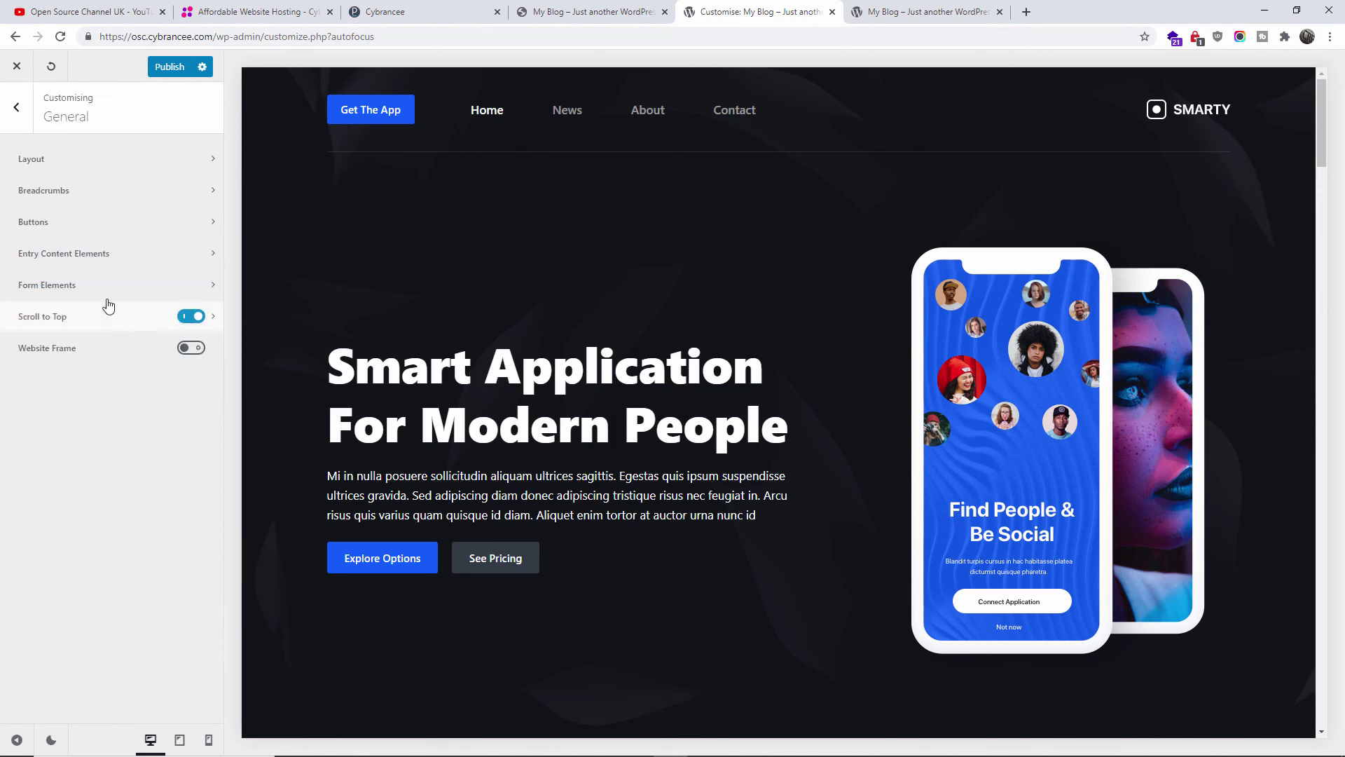
click(68, 226)
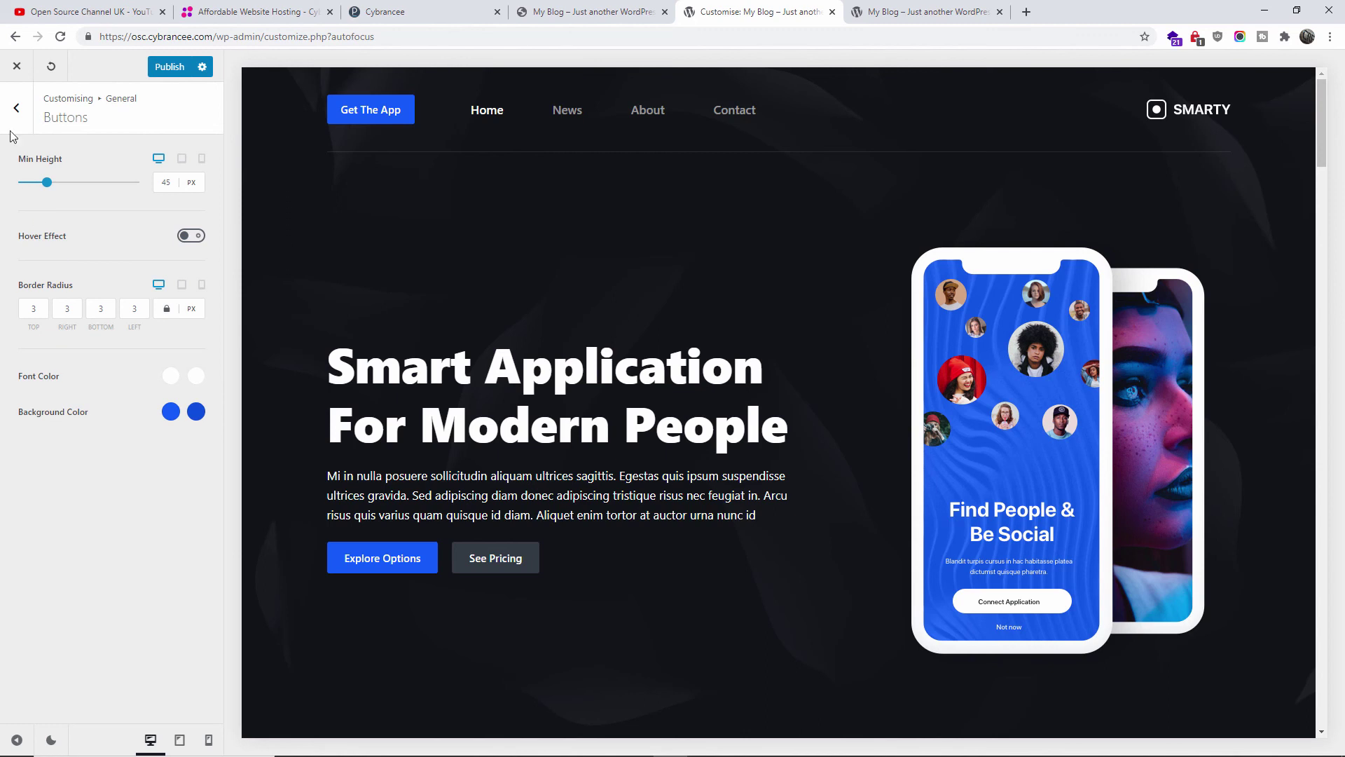
click(17, 107)
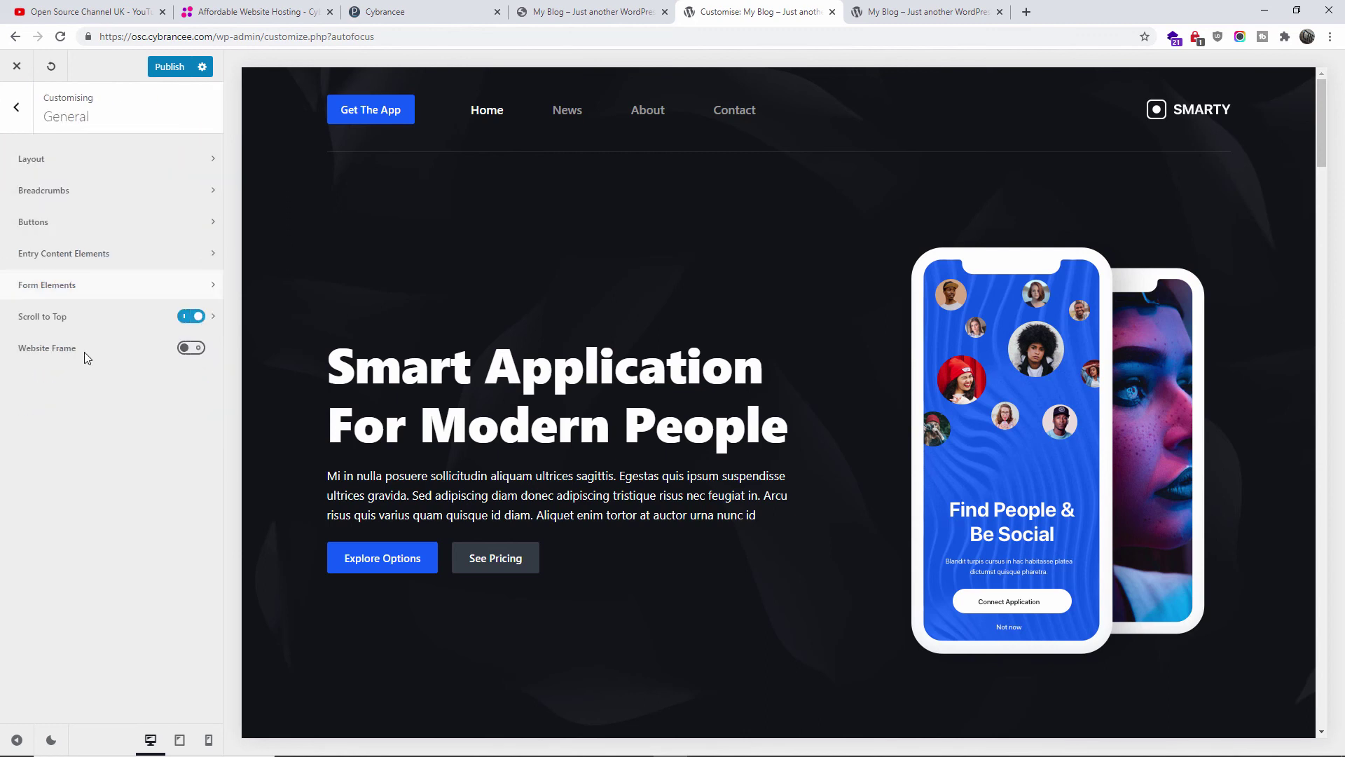
click(15, 125)
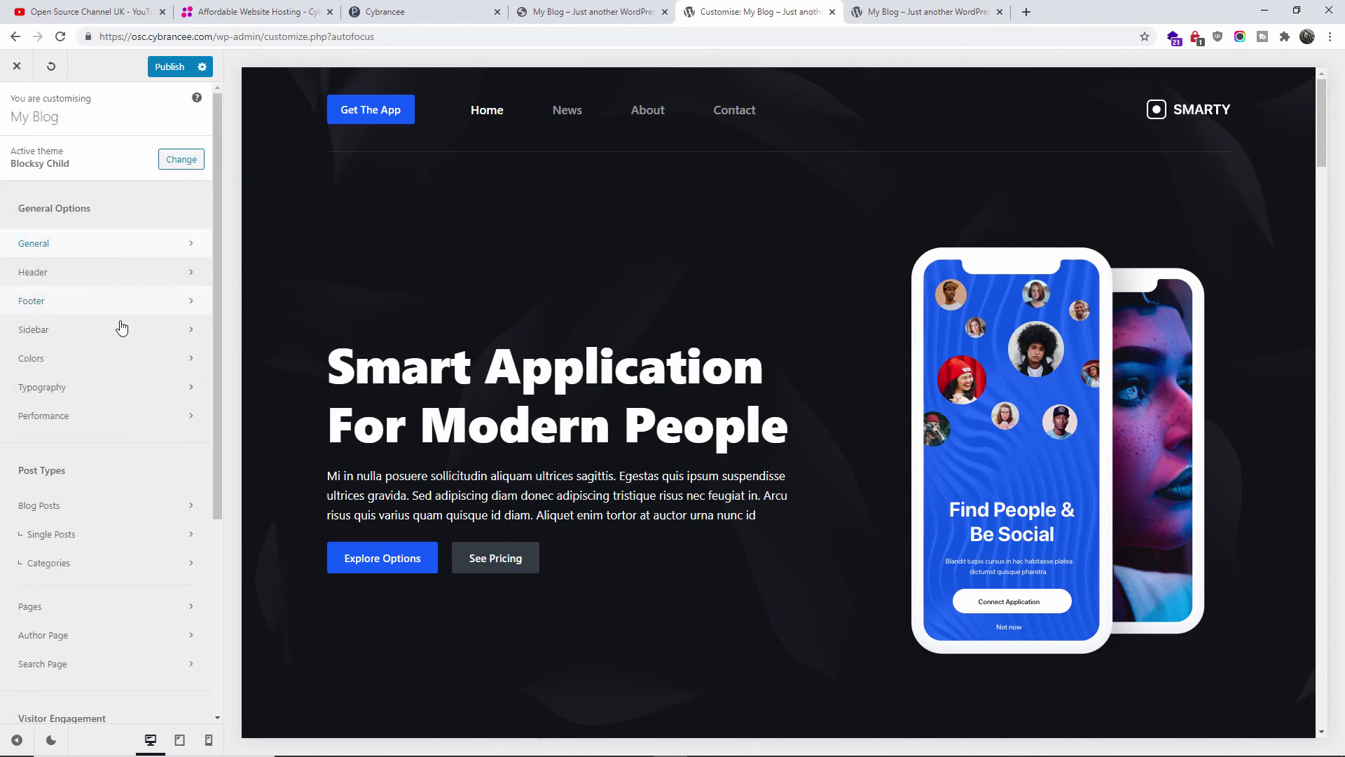
click(100, 360)
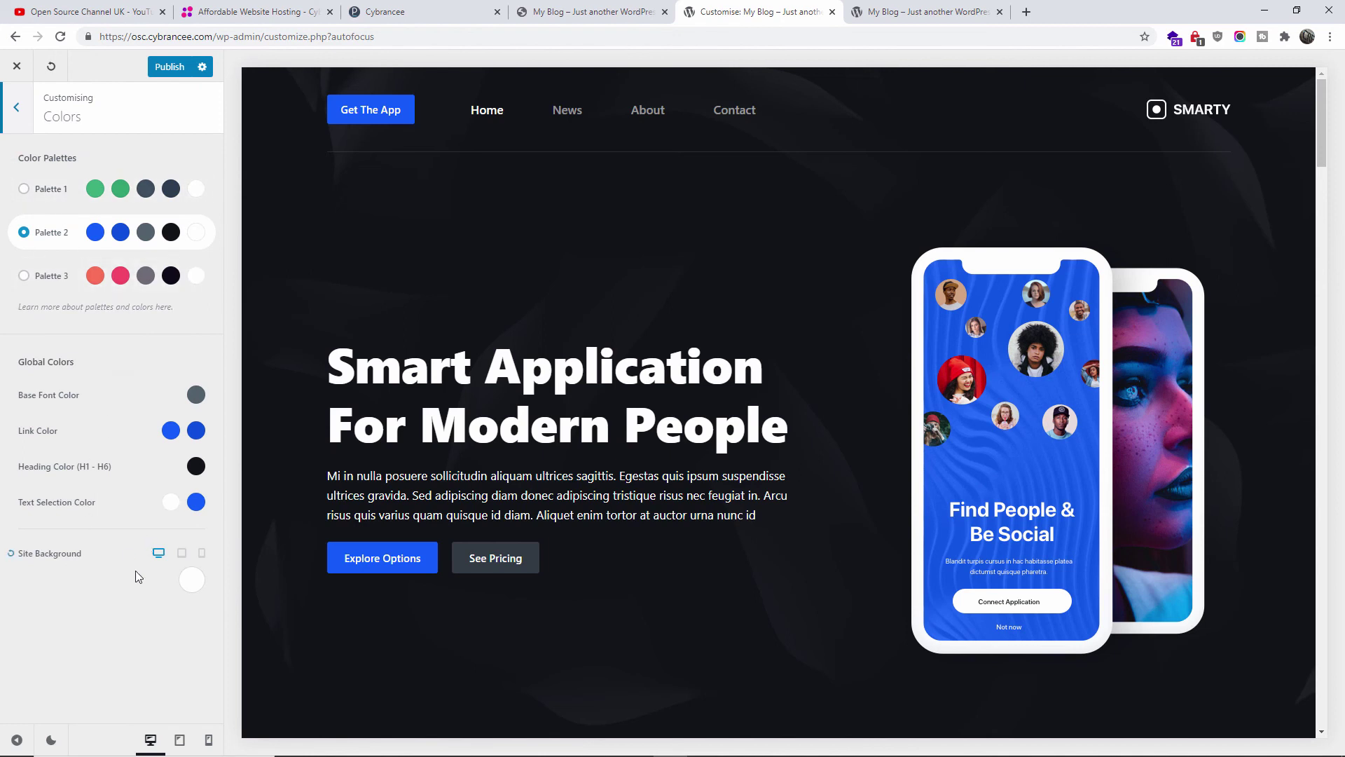
click(17, 109)
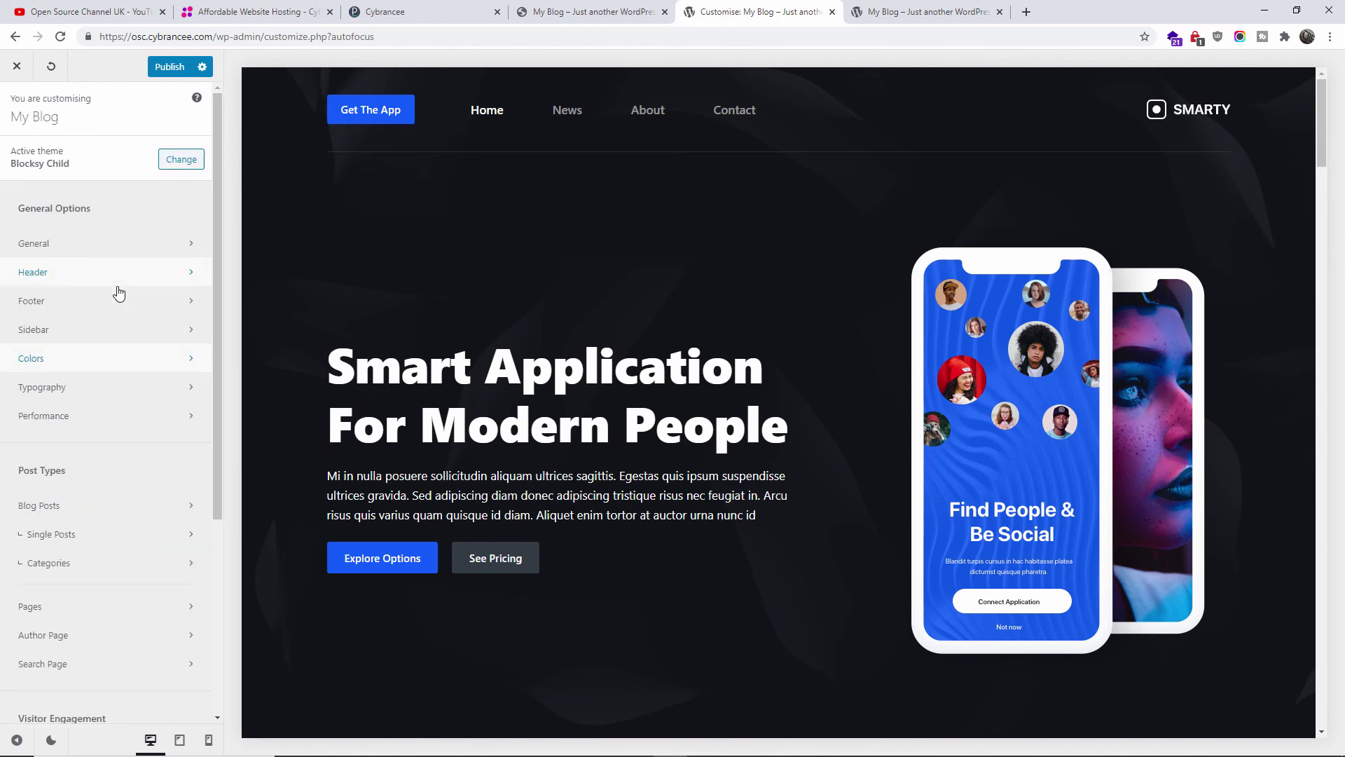
click(106, 327)
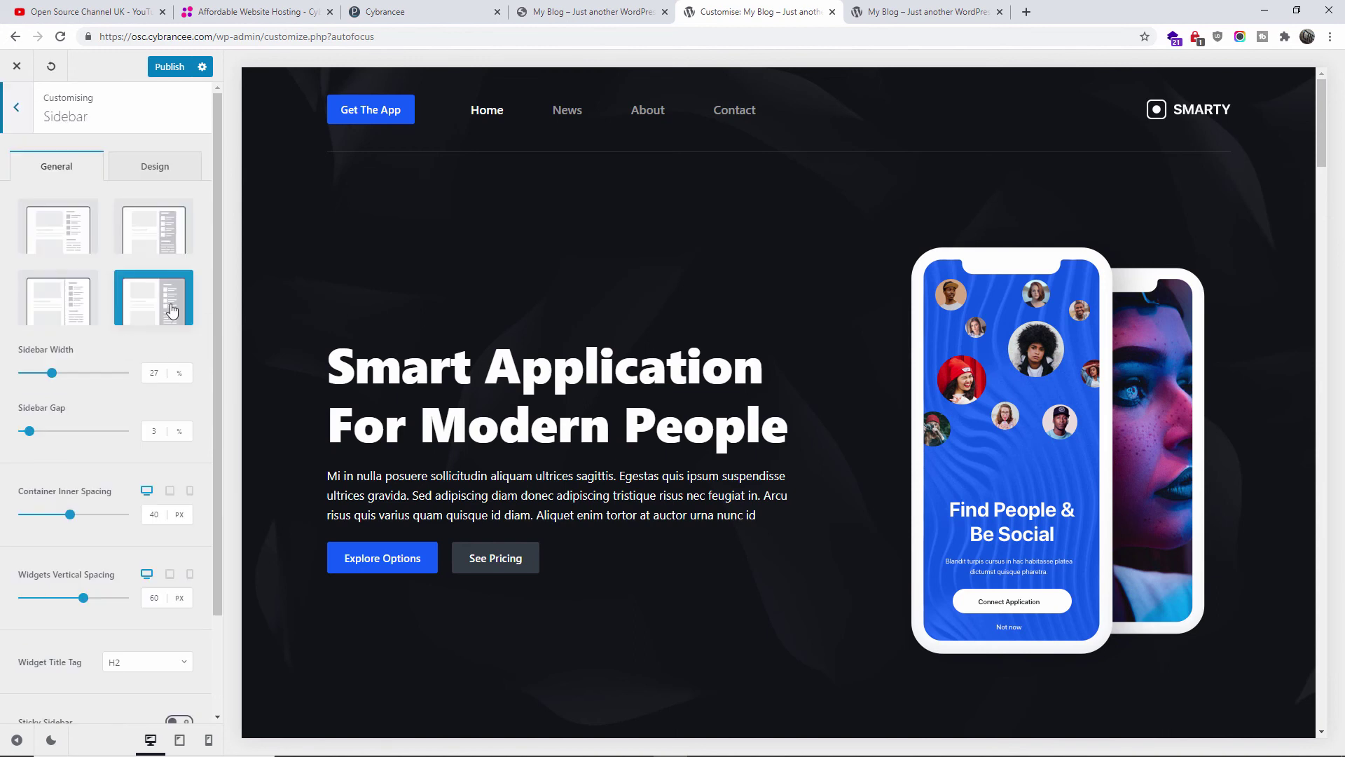
click(148, 174)
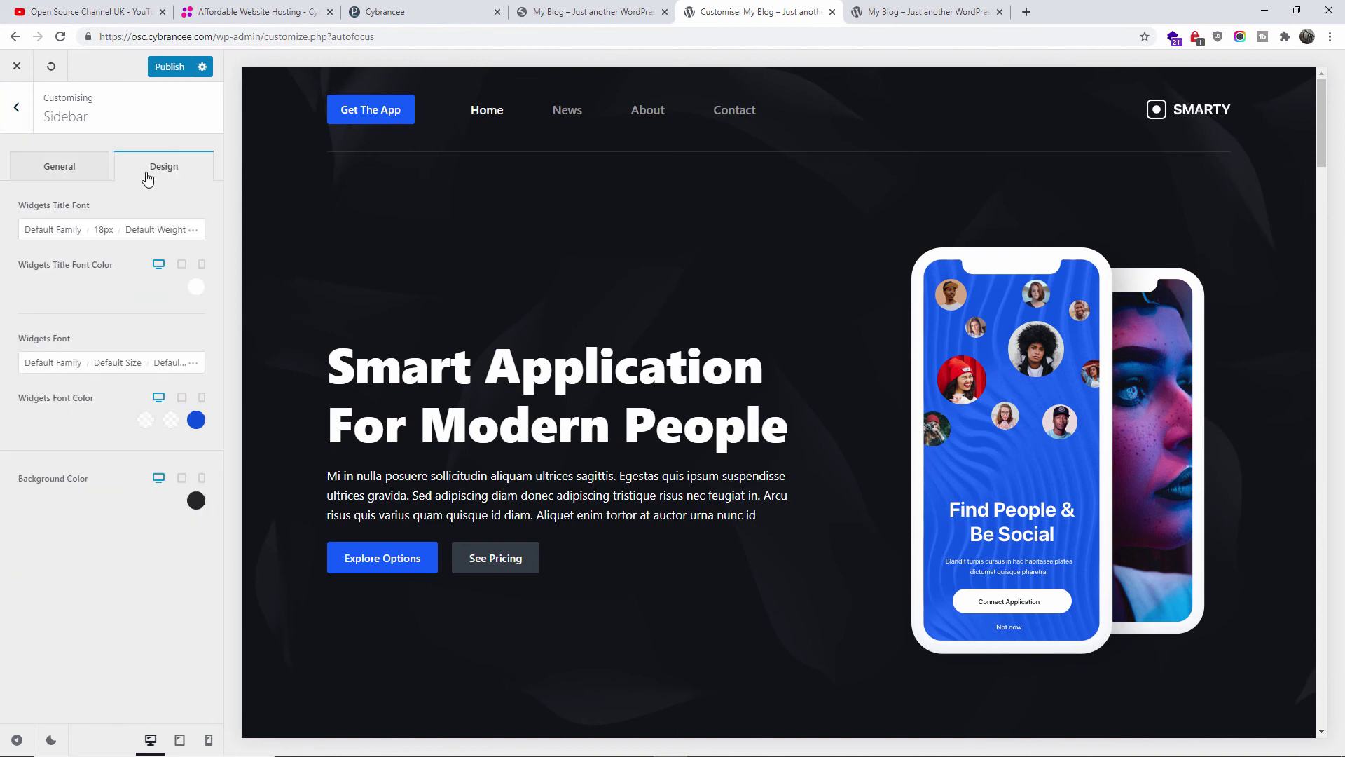
click(68, 242)
click(16, 108)
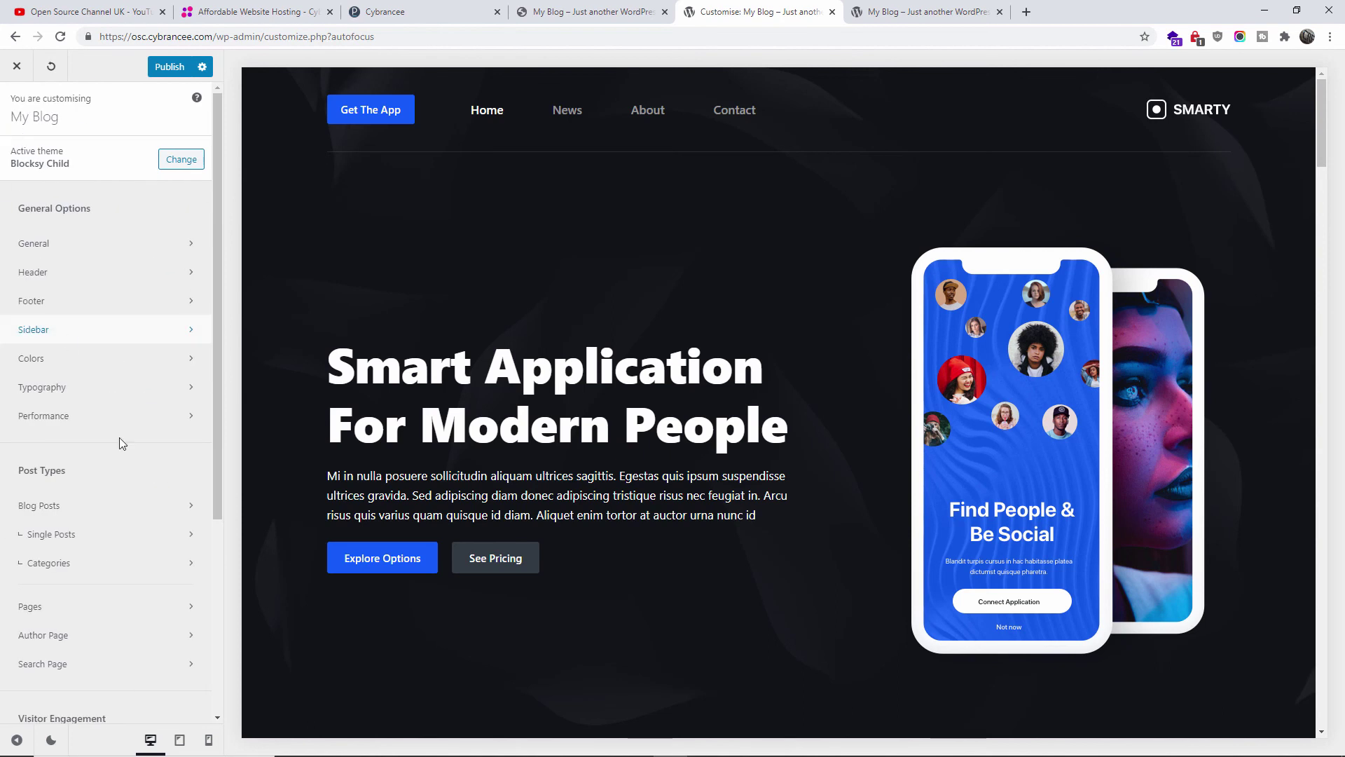
click(105, 419)
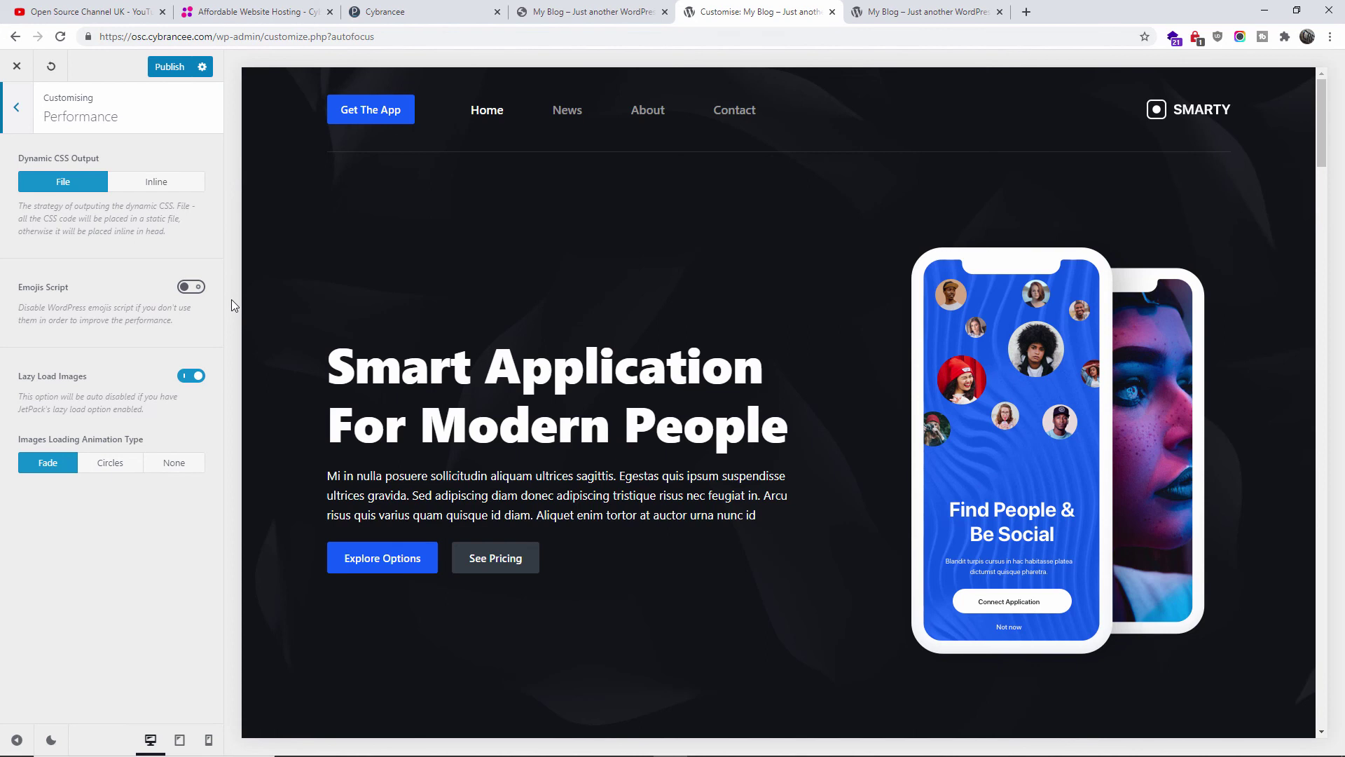
- Review the Pages settings, including its Design tab
click(16, 106)
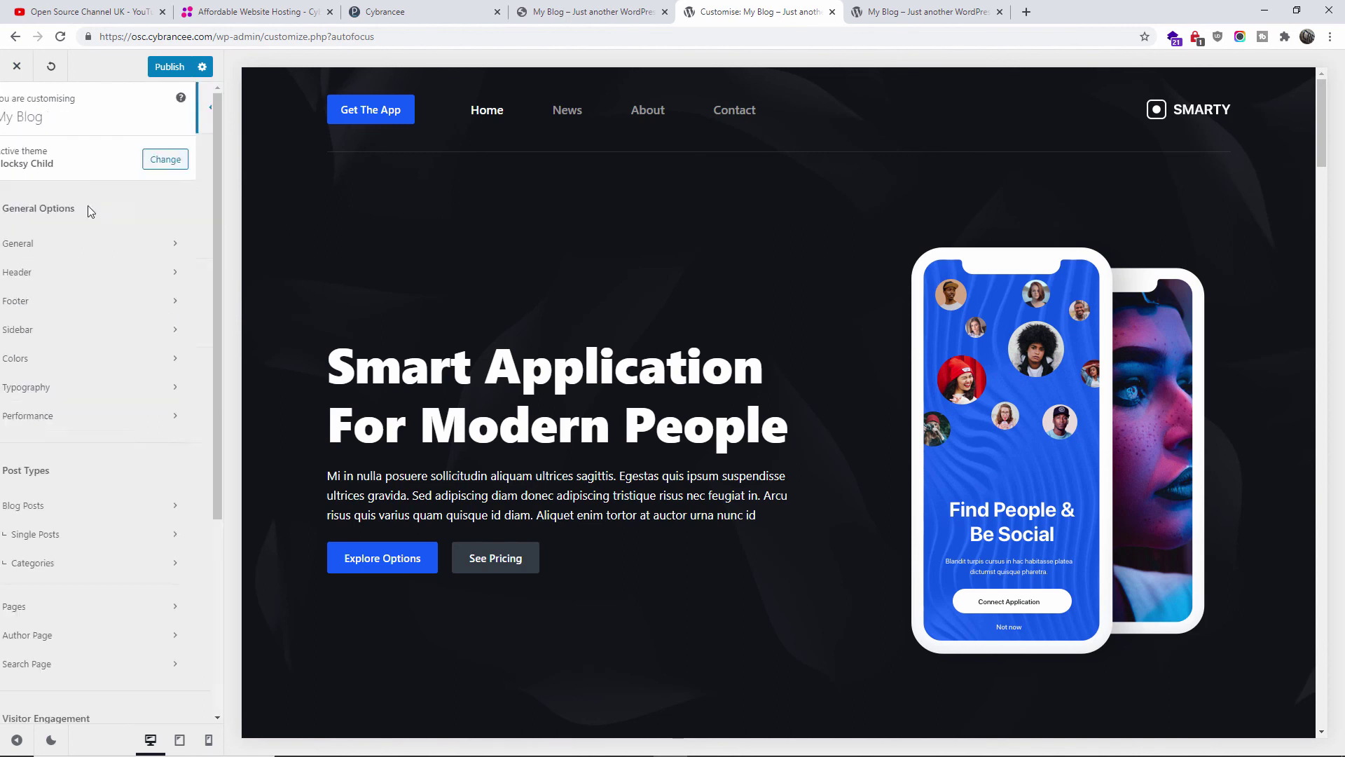
scroll(166, 441, down, 3)
scroll(133, 465, down, 1)
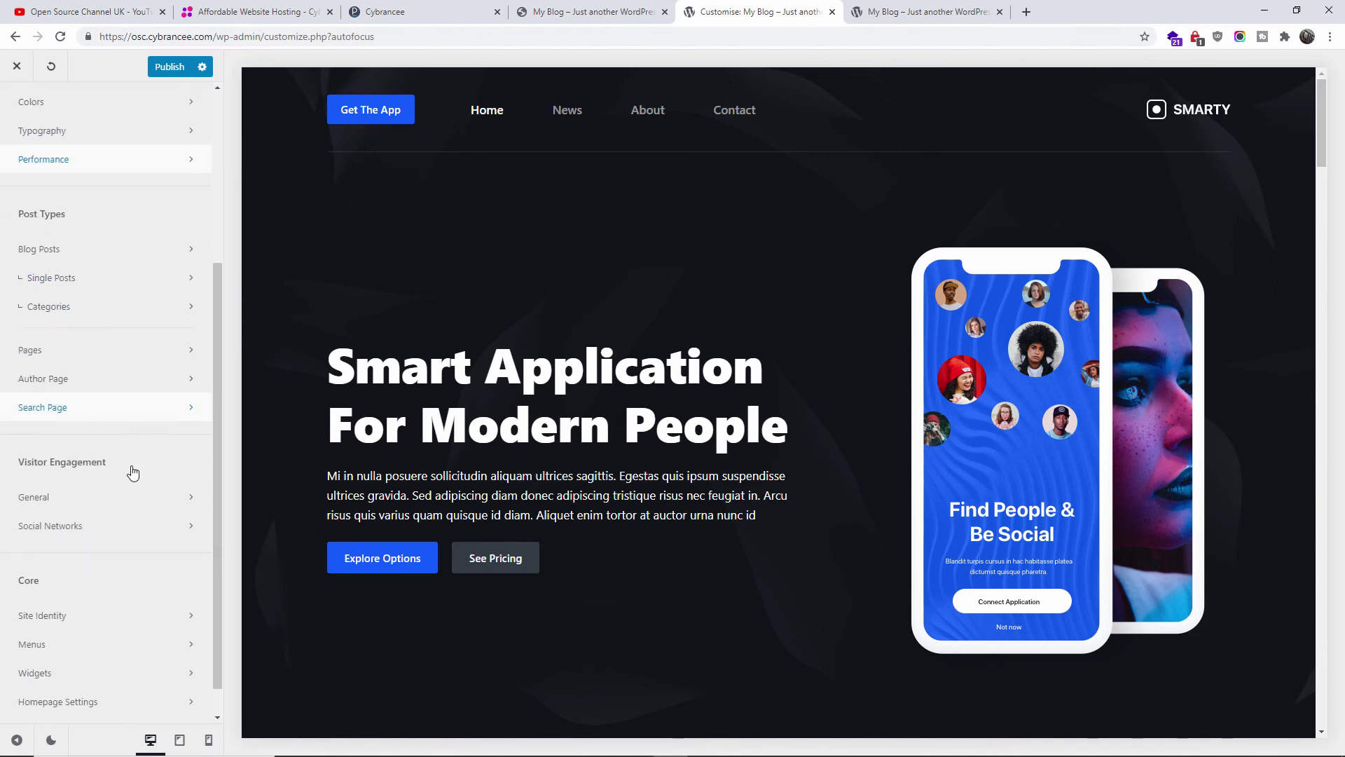
scroll(133, 472, down, 1)
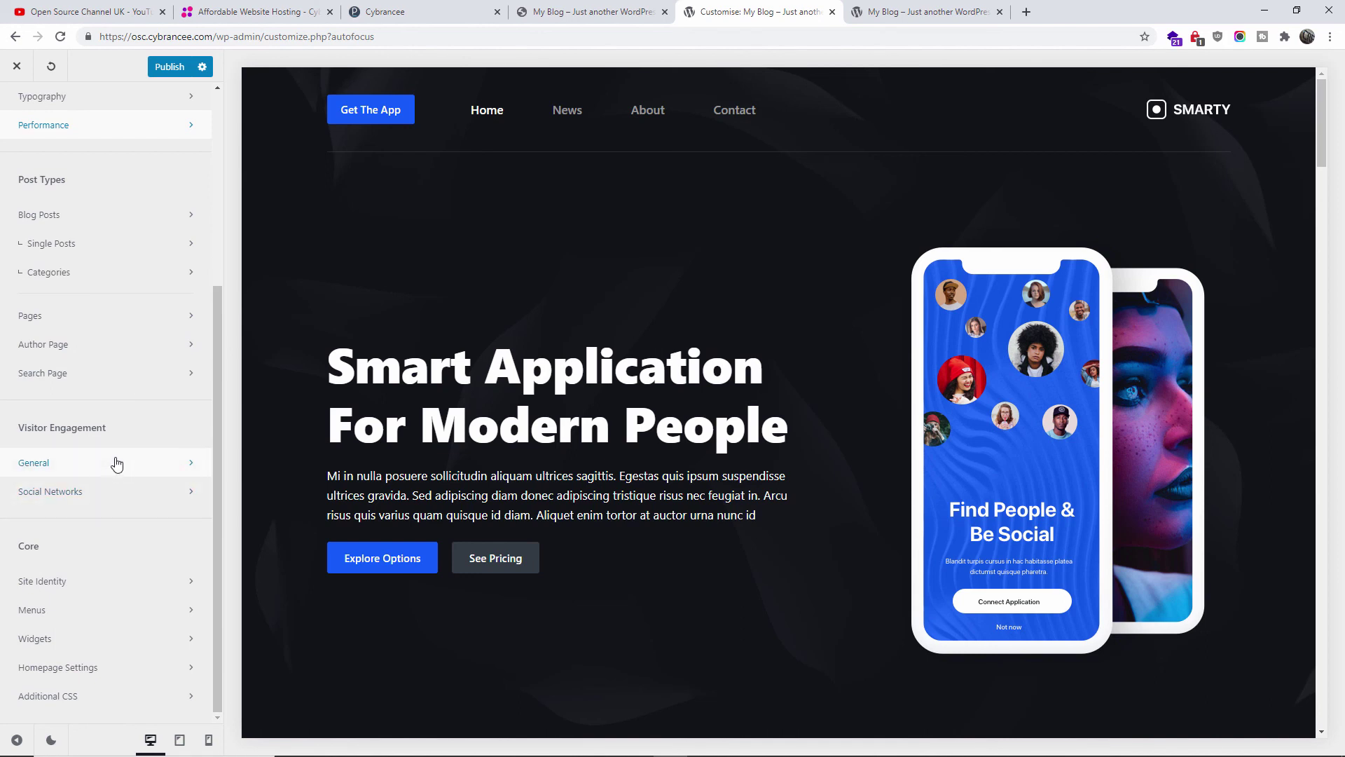
click(103, 314)
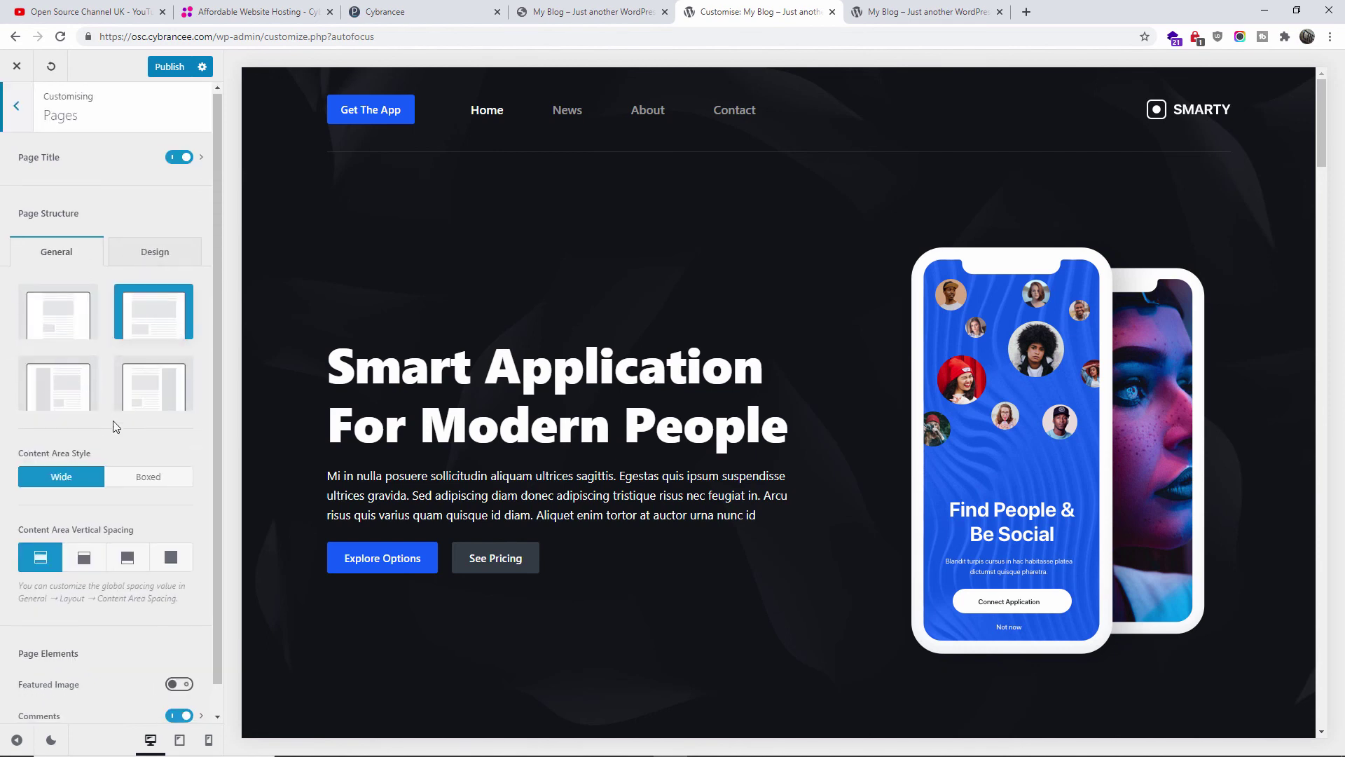
scroll(114, 427, down, 1)
scroll(114, 421, up, 1)
click(153, 256)
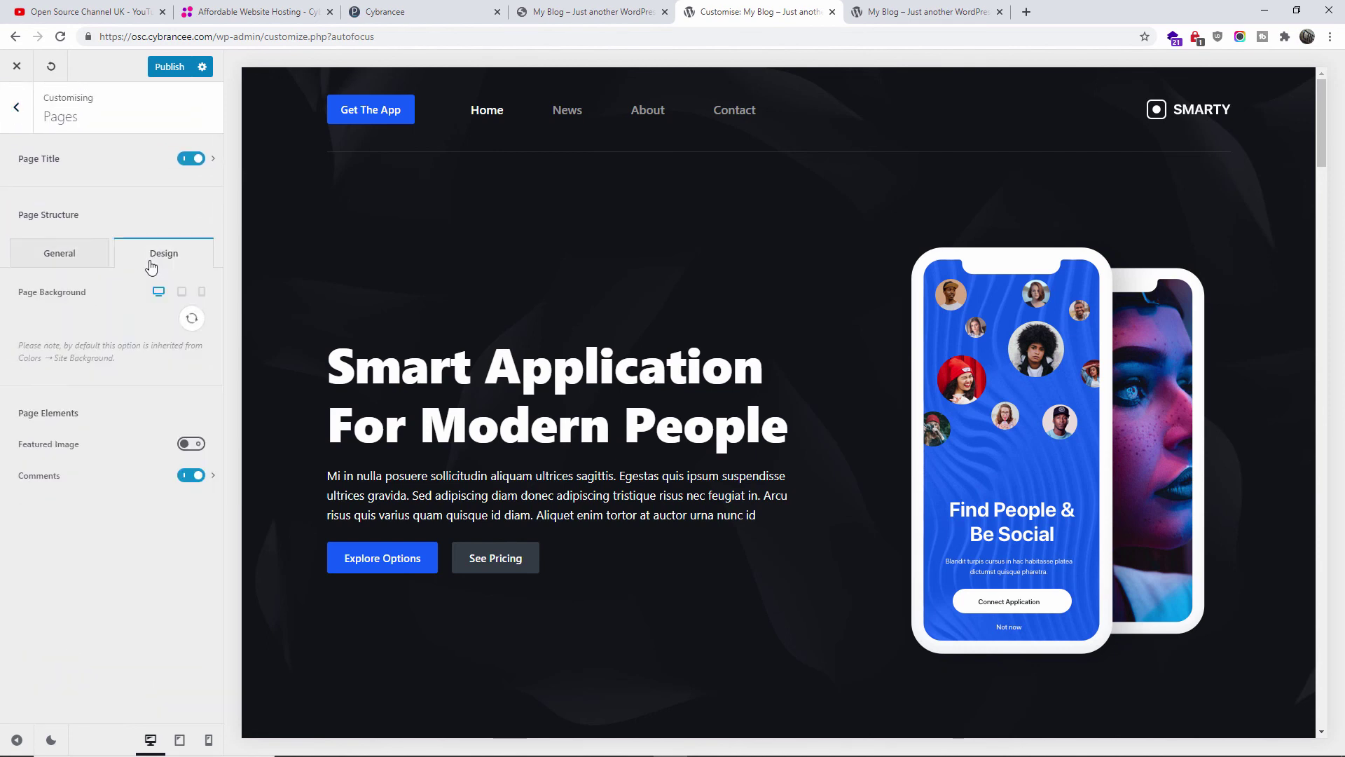
click(9, 119)
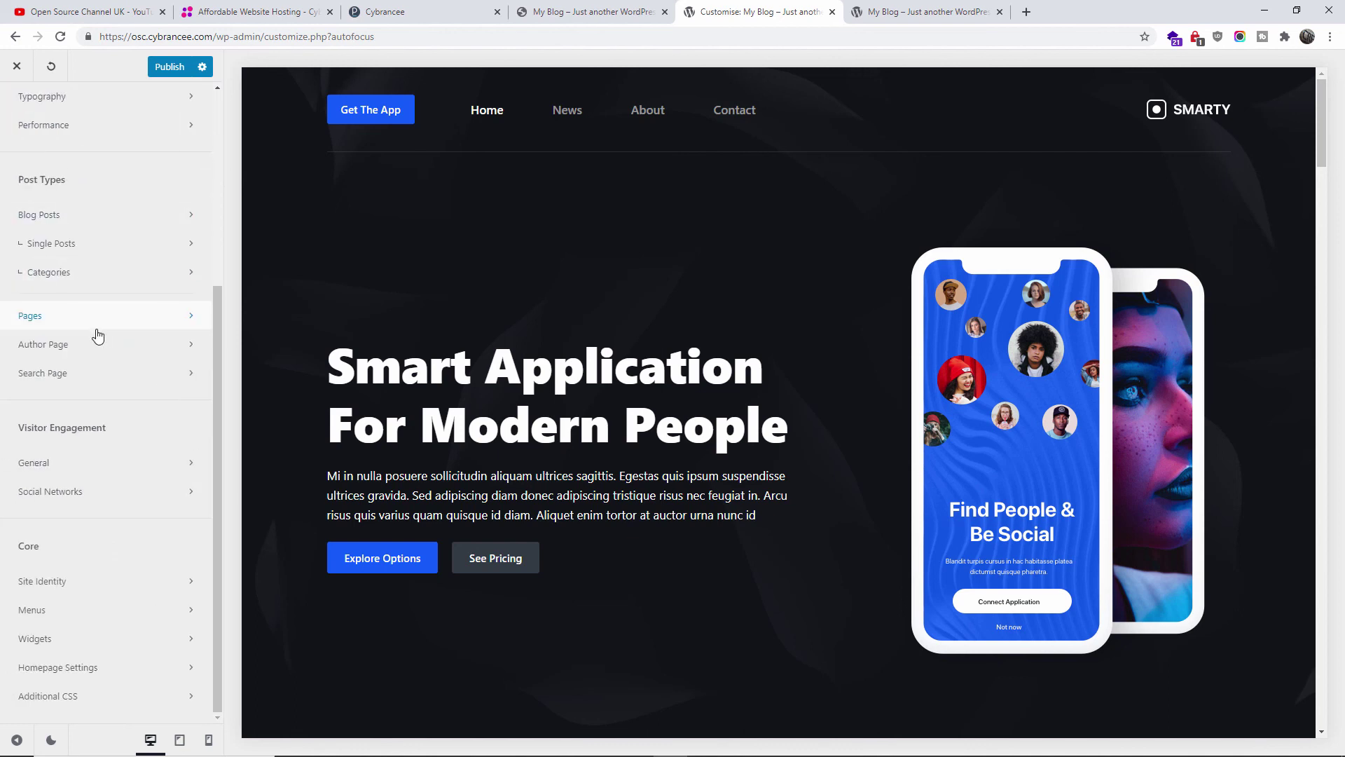
- Open the Post Types > Blog Posts settings and scroll through them
click(89, 214)
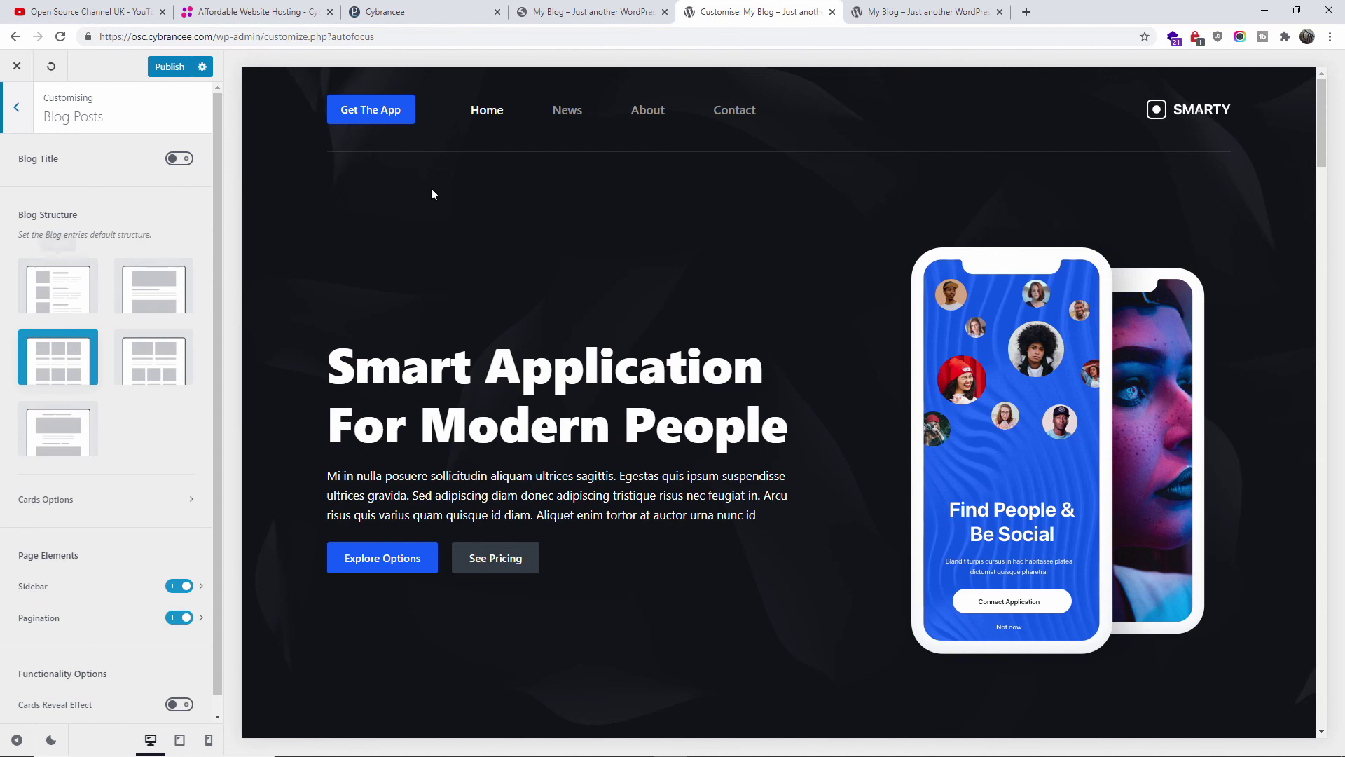
scroll(797, 330, down, 10)
scroll(797, 329, down, 7)
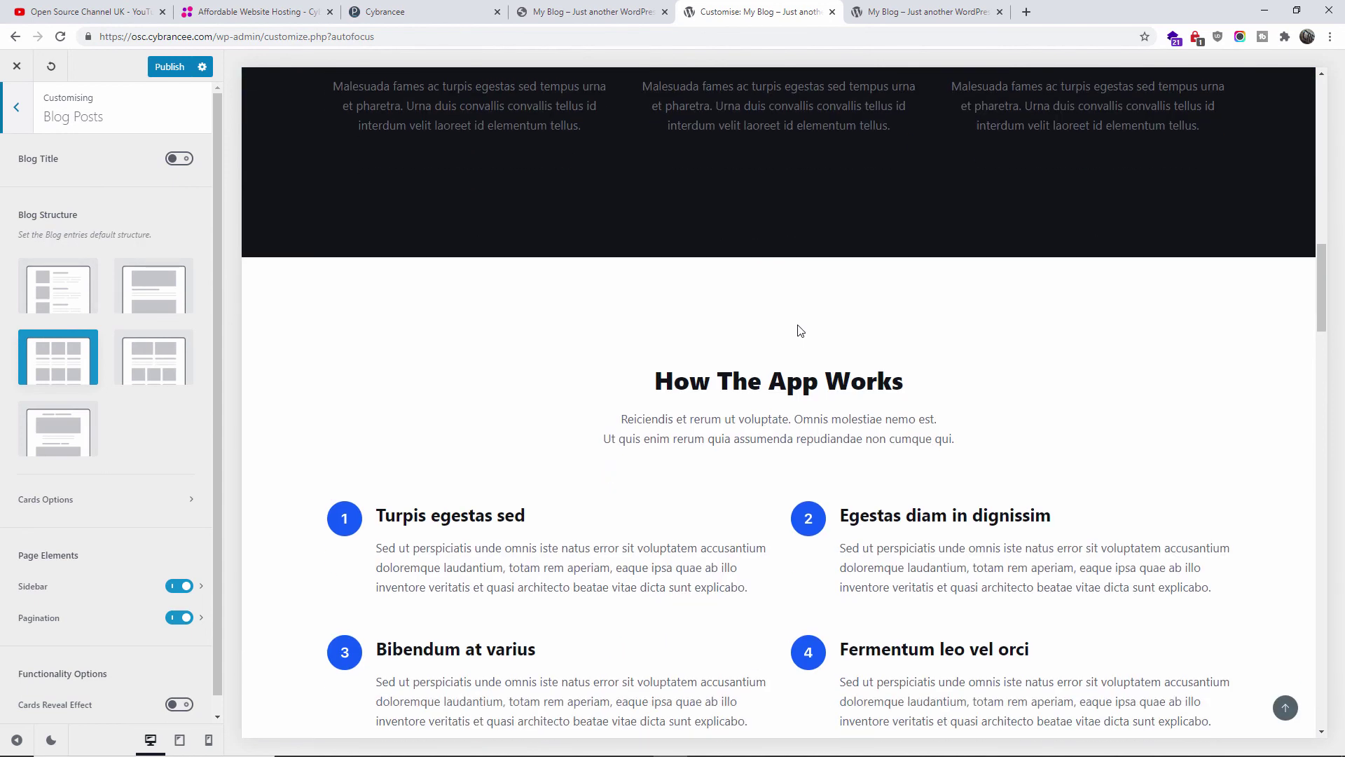
scroll(798, 329, up, 17)
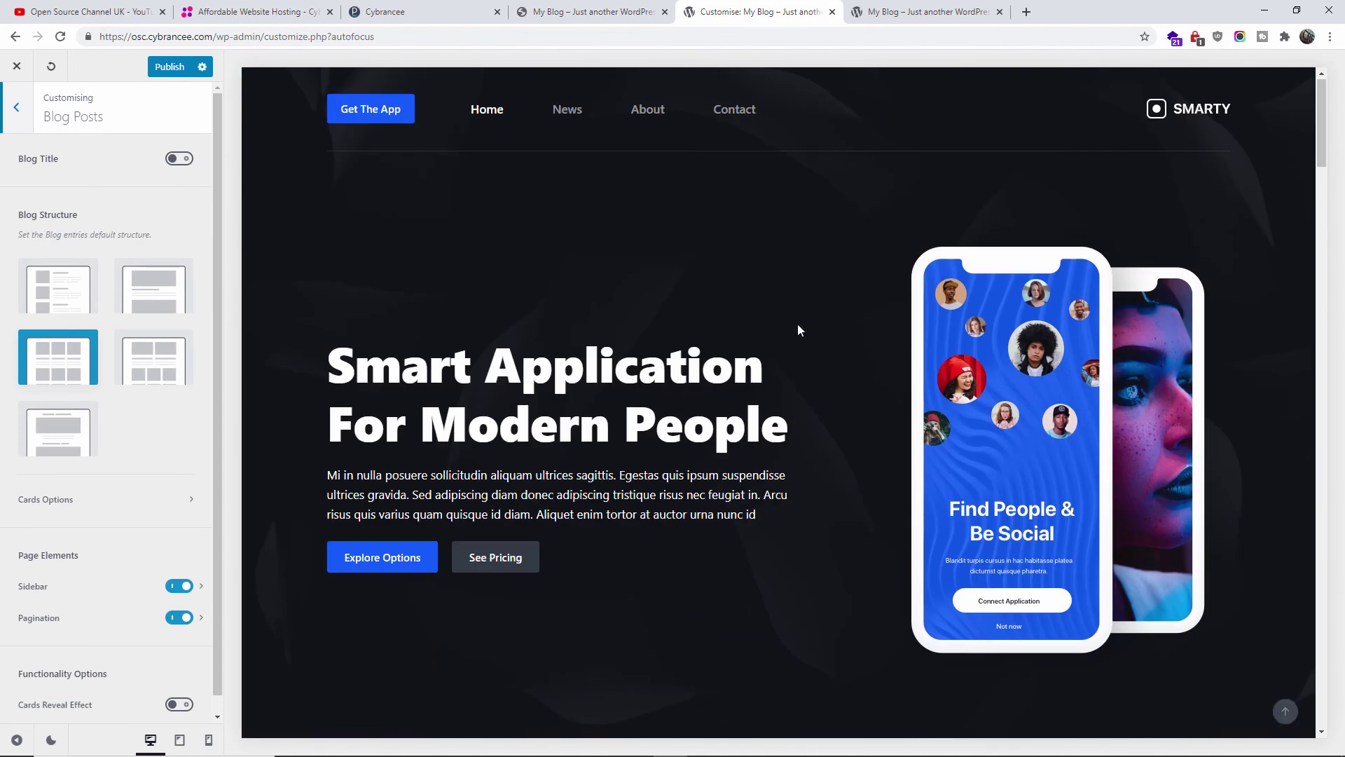
- Show the News blog page in the preview and return to the main sections
click(574, 119)
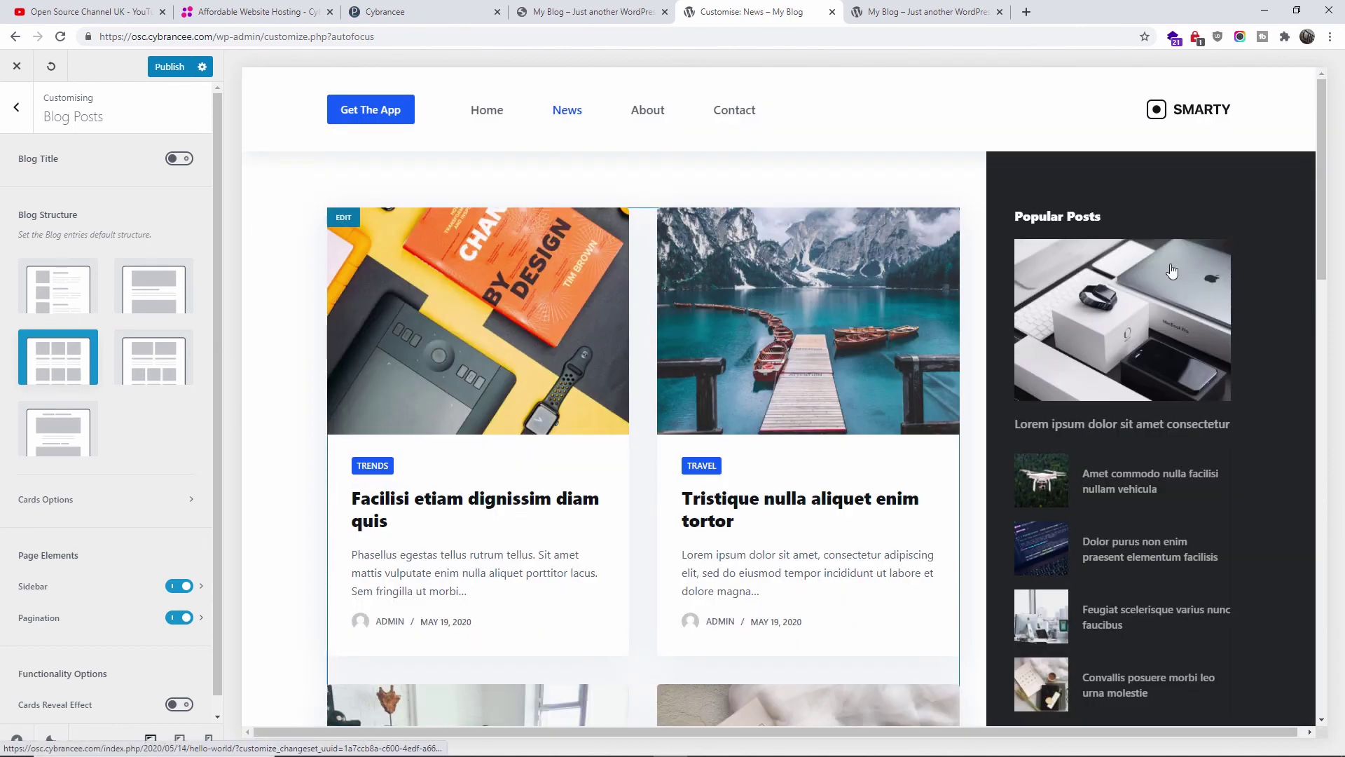
mouse_move(1122, 319)
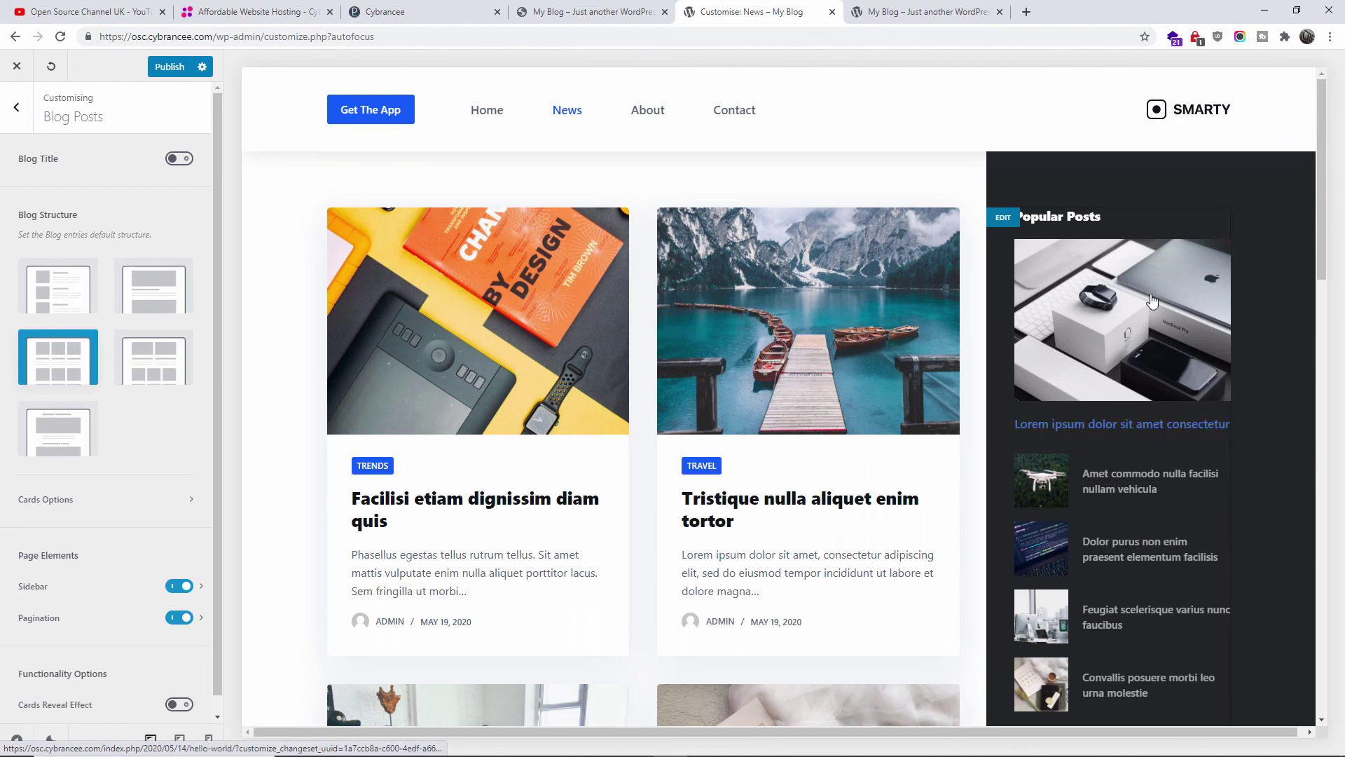
click(13, 107)
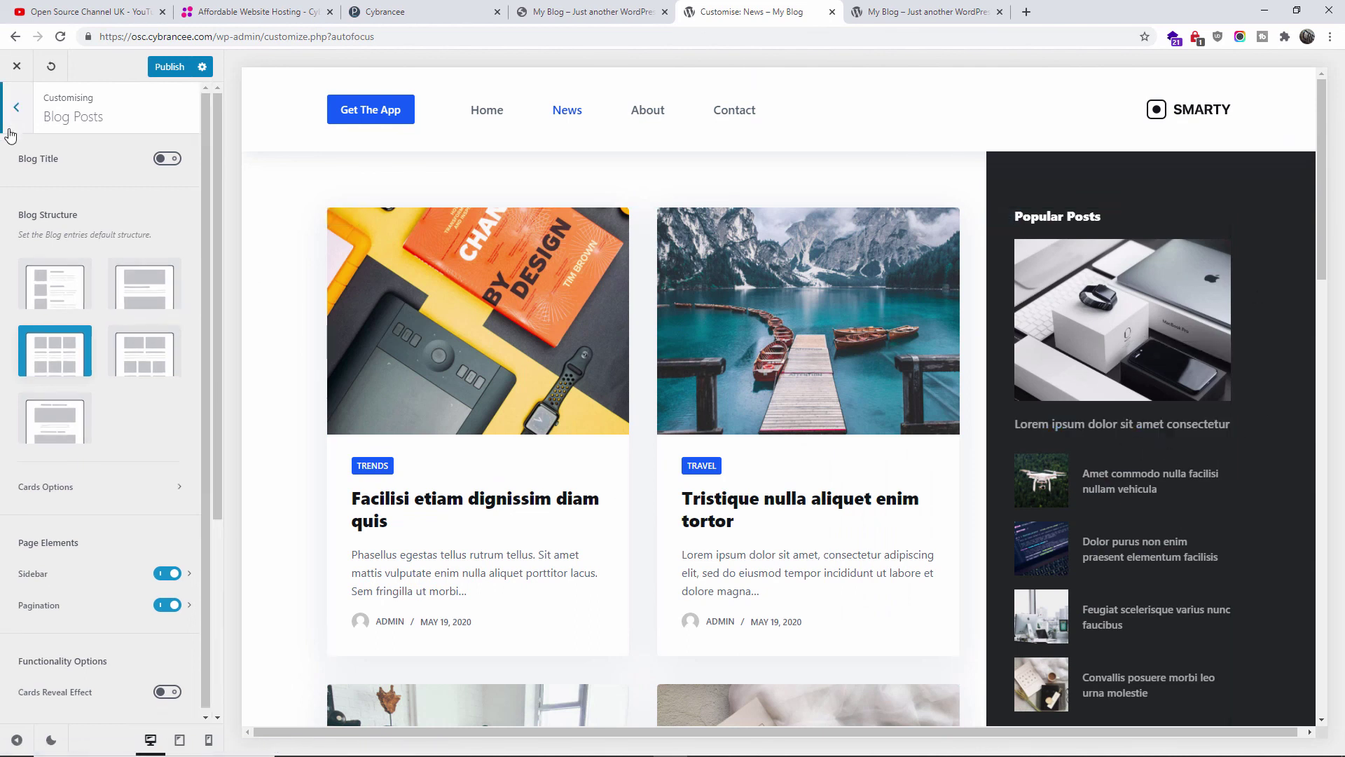
scroll(124, 217, up, 1)
scroll(124, 203, up, 3)
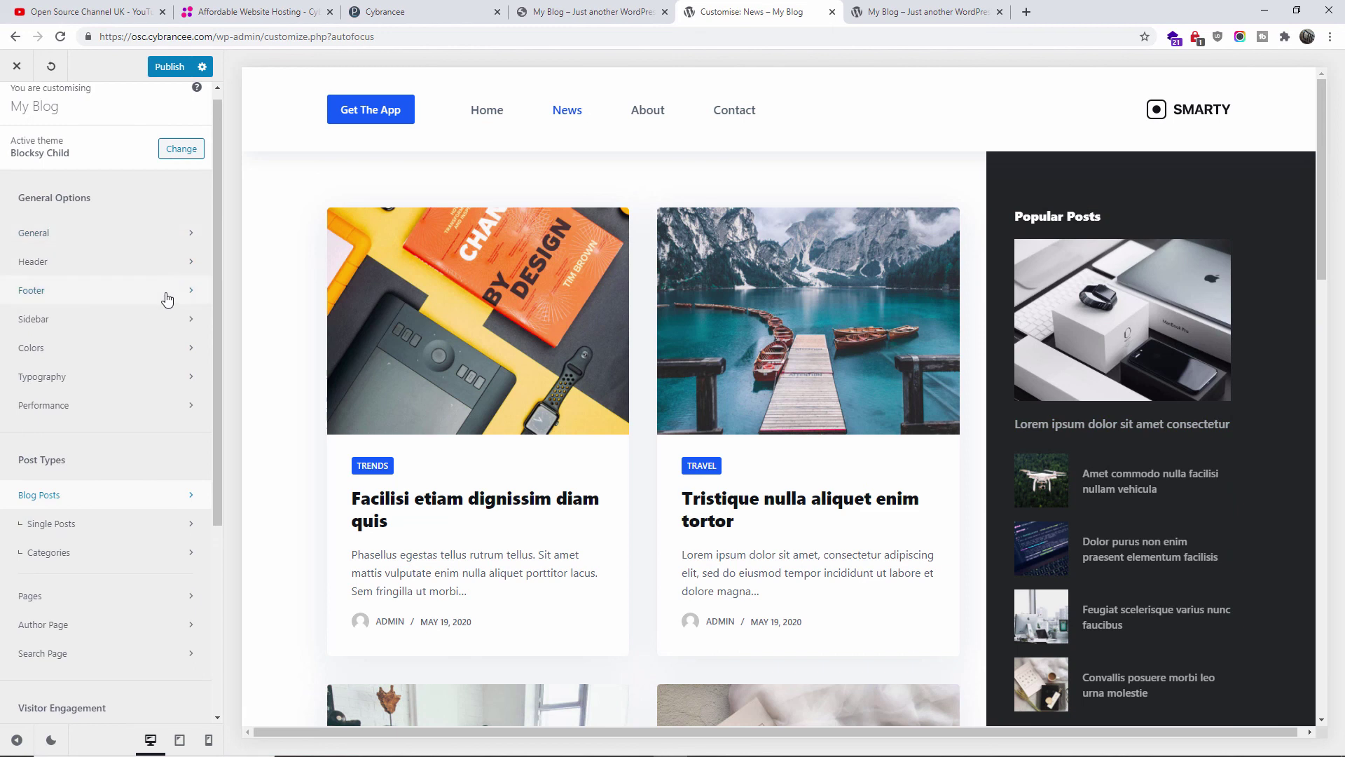
- Try sidebar Type 2, then restore the Type 4 full-height sidebar
click(127, 324)
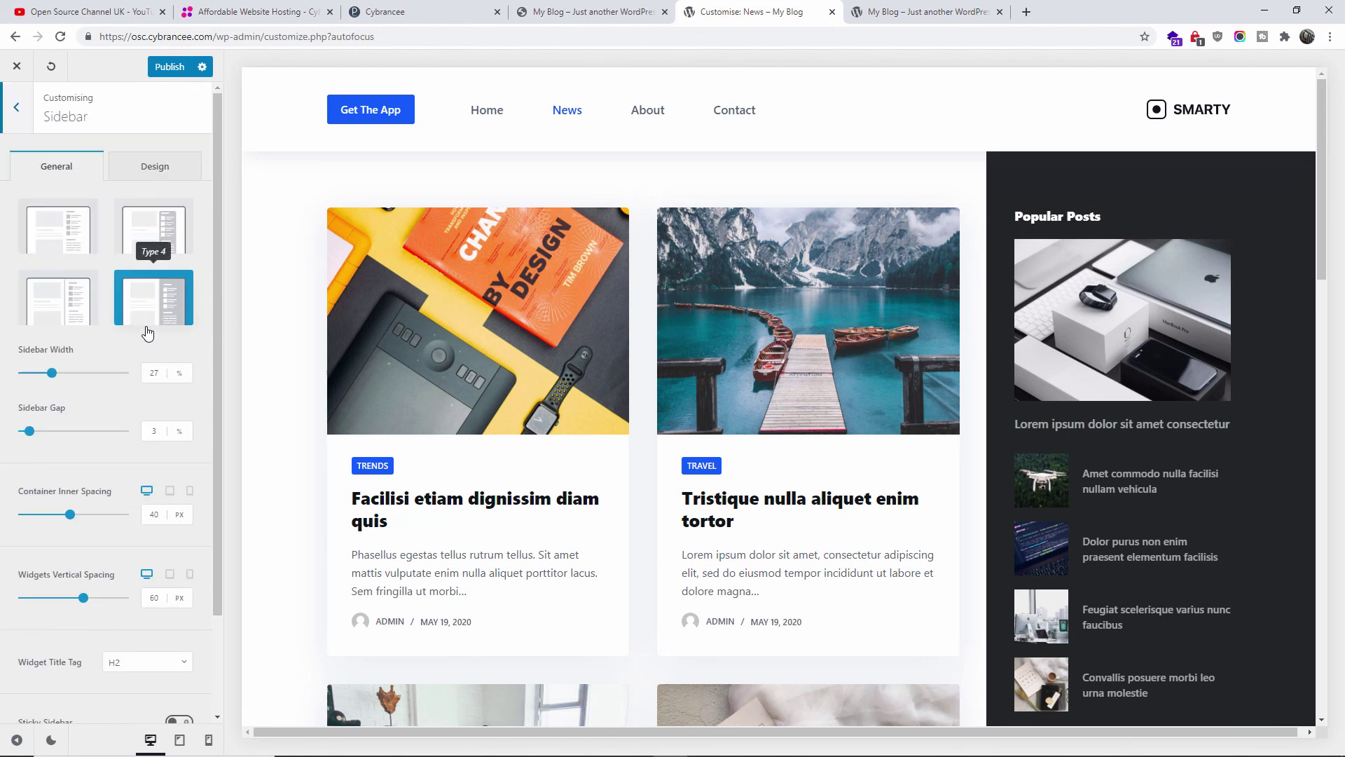
click(154, 237)
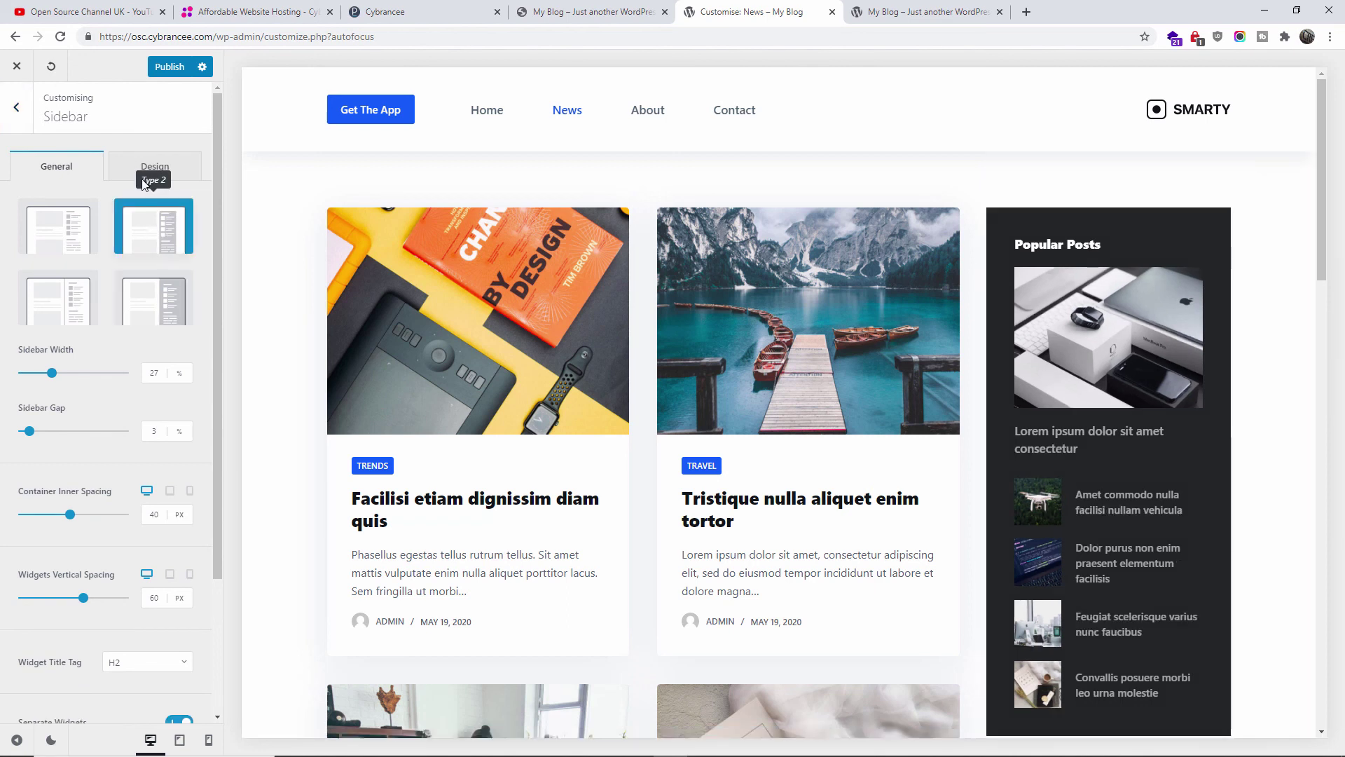
click(148, 305)
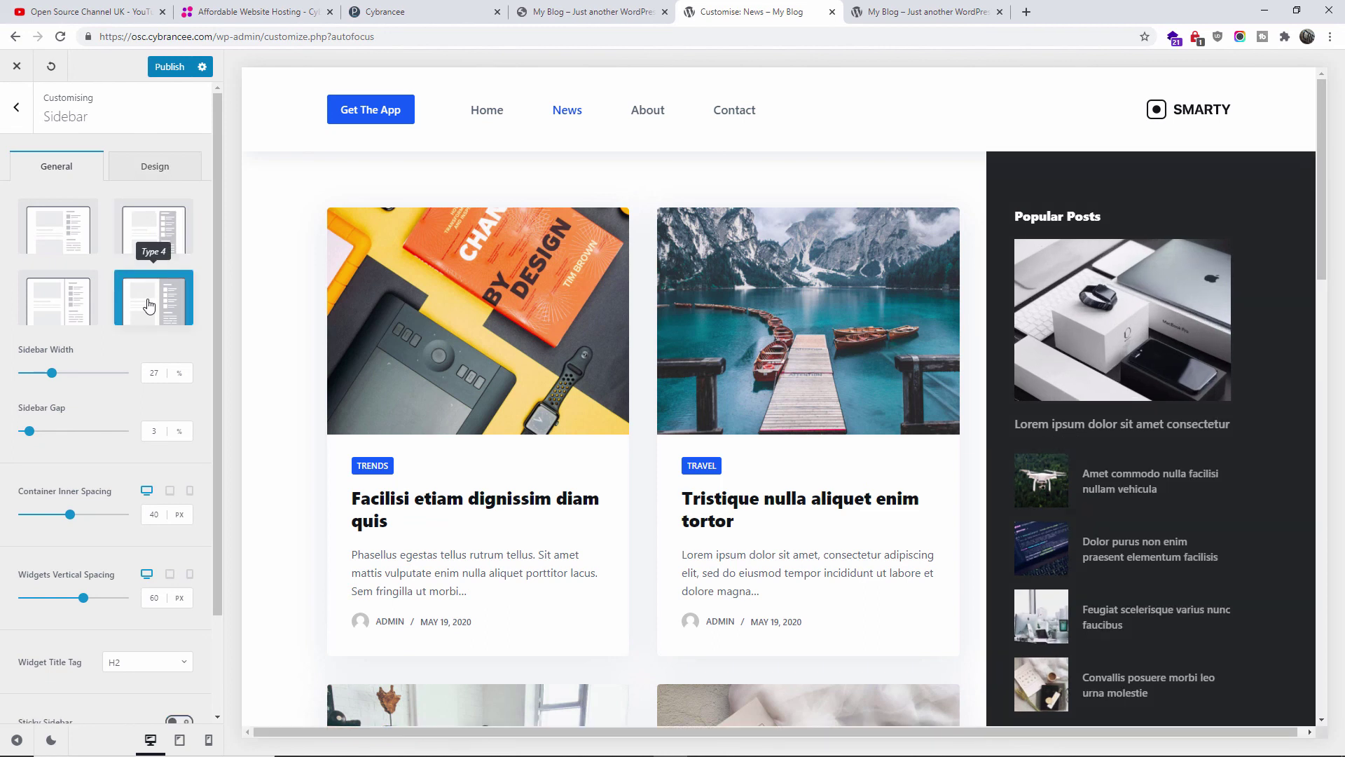
click(15, 111)
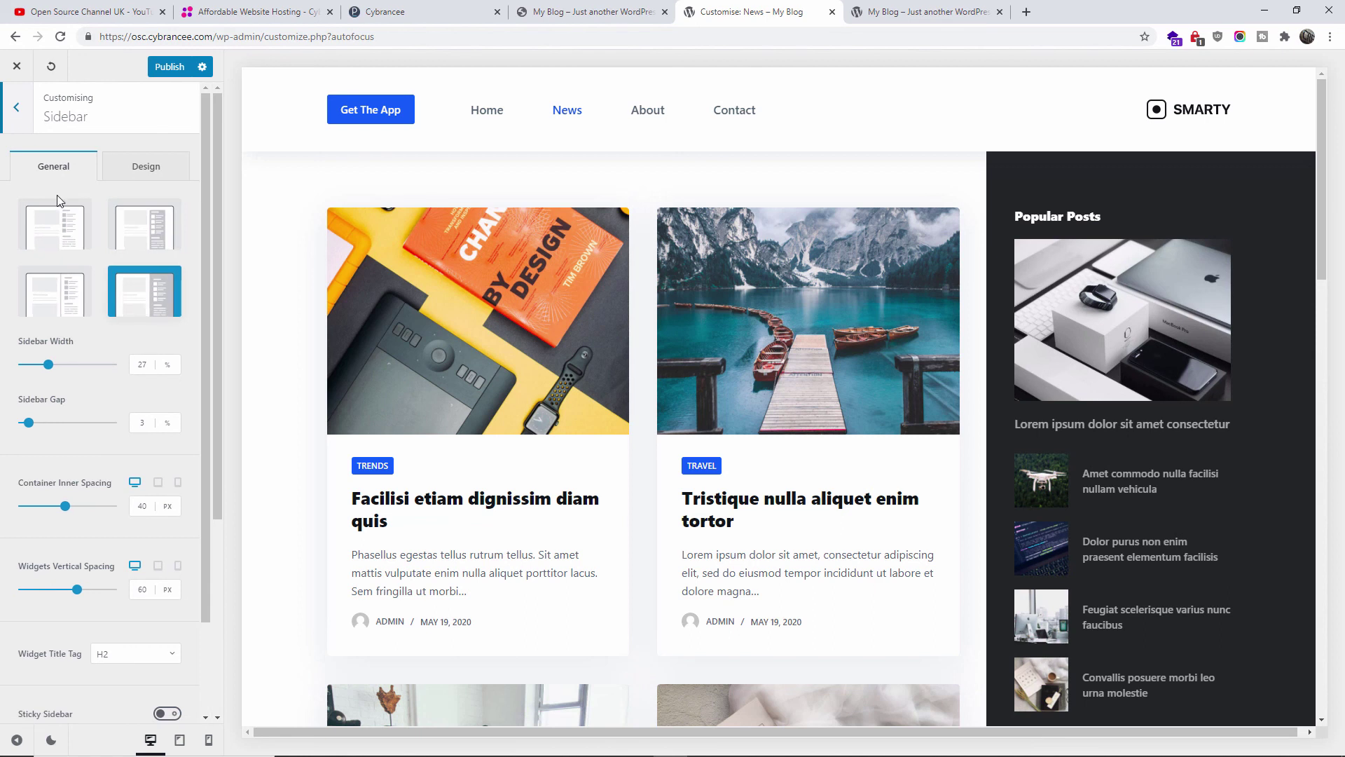
scroll(129, 376, down, 4)
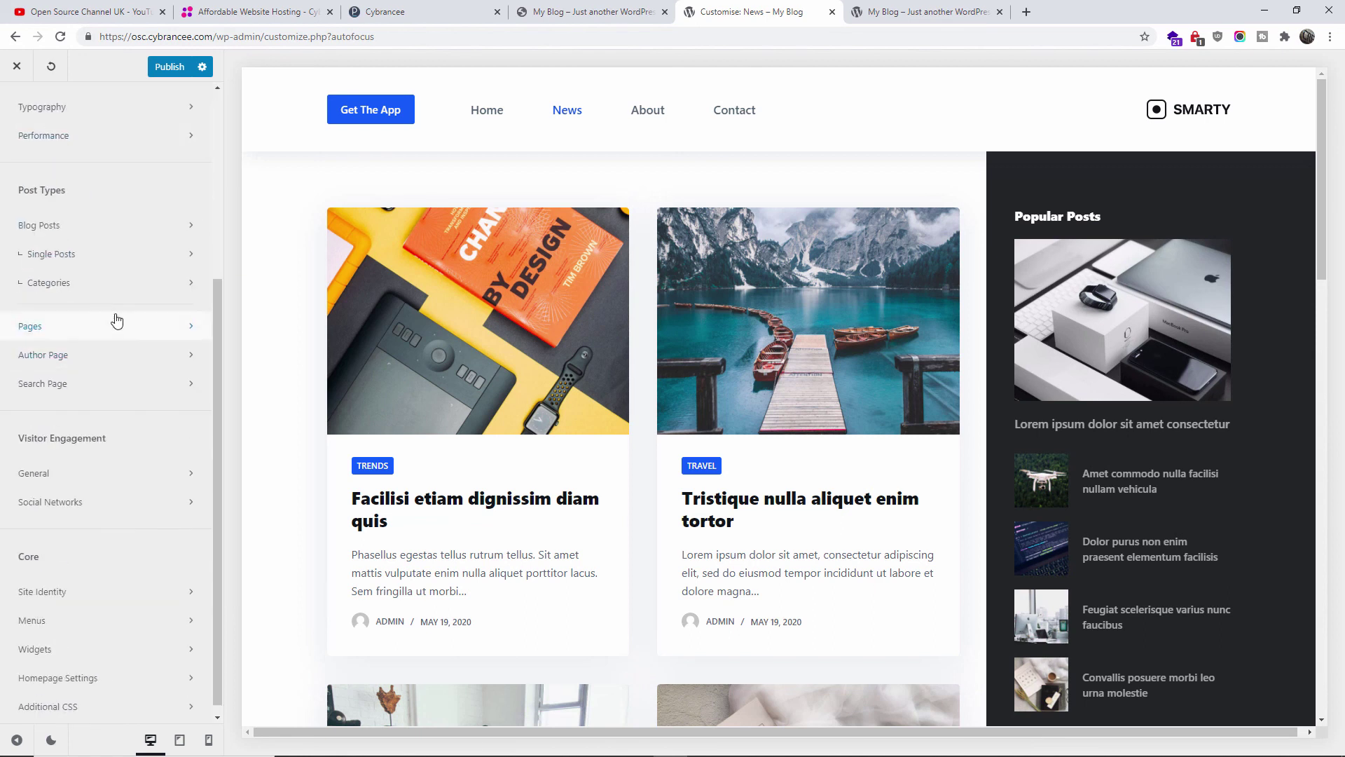
- Open Blog Posts and try the Enhanced Grid structure
click(96, 227)
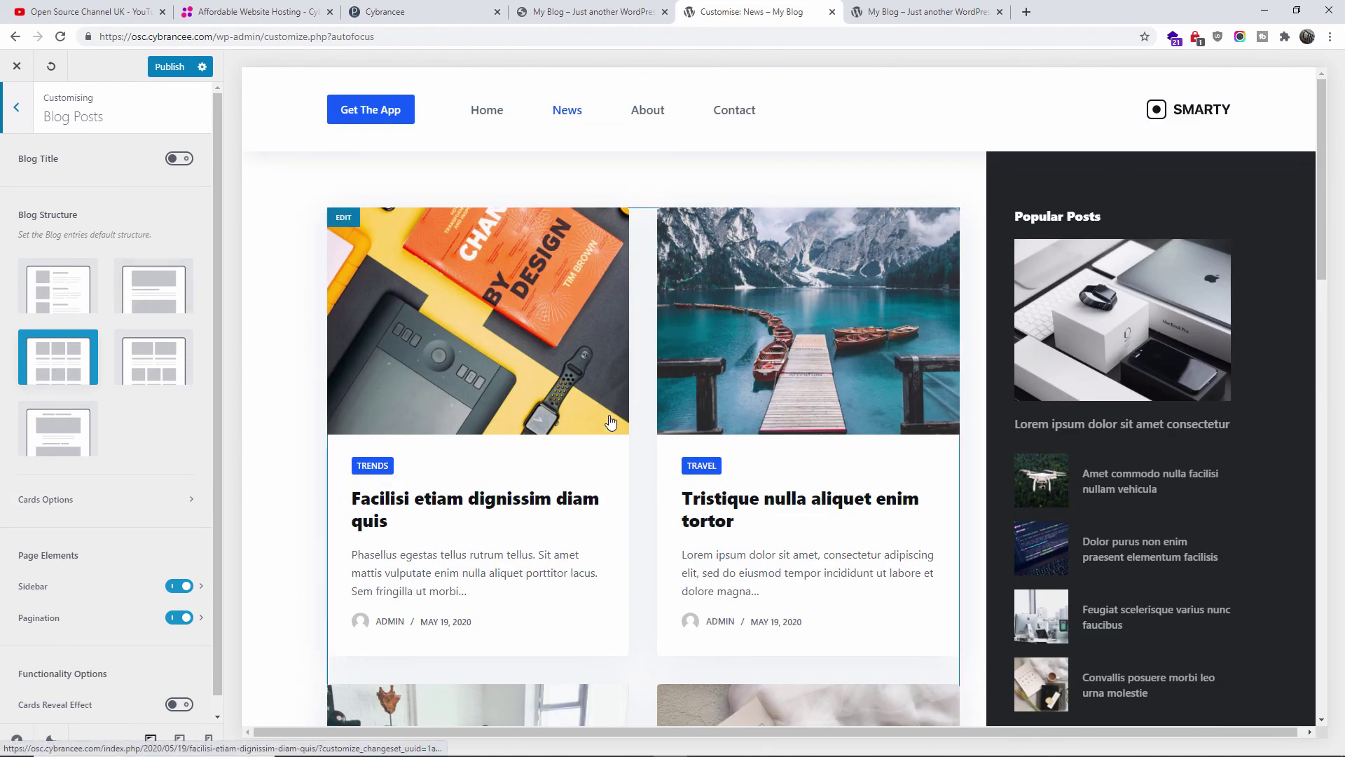
mouse_move(478, 399)
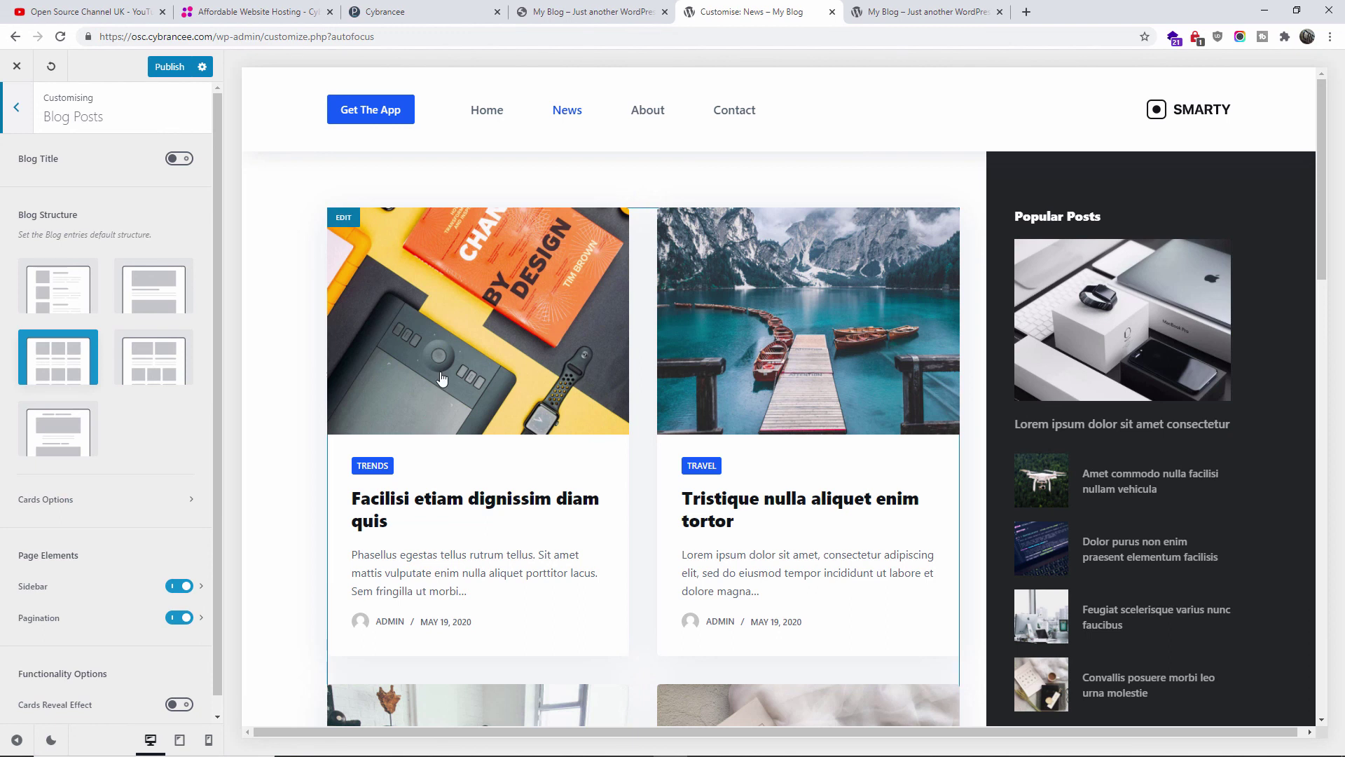
click(163, 385)
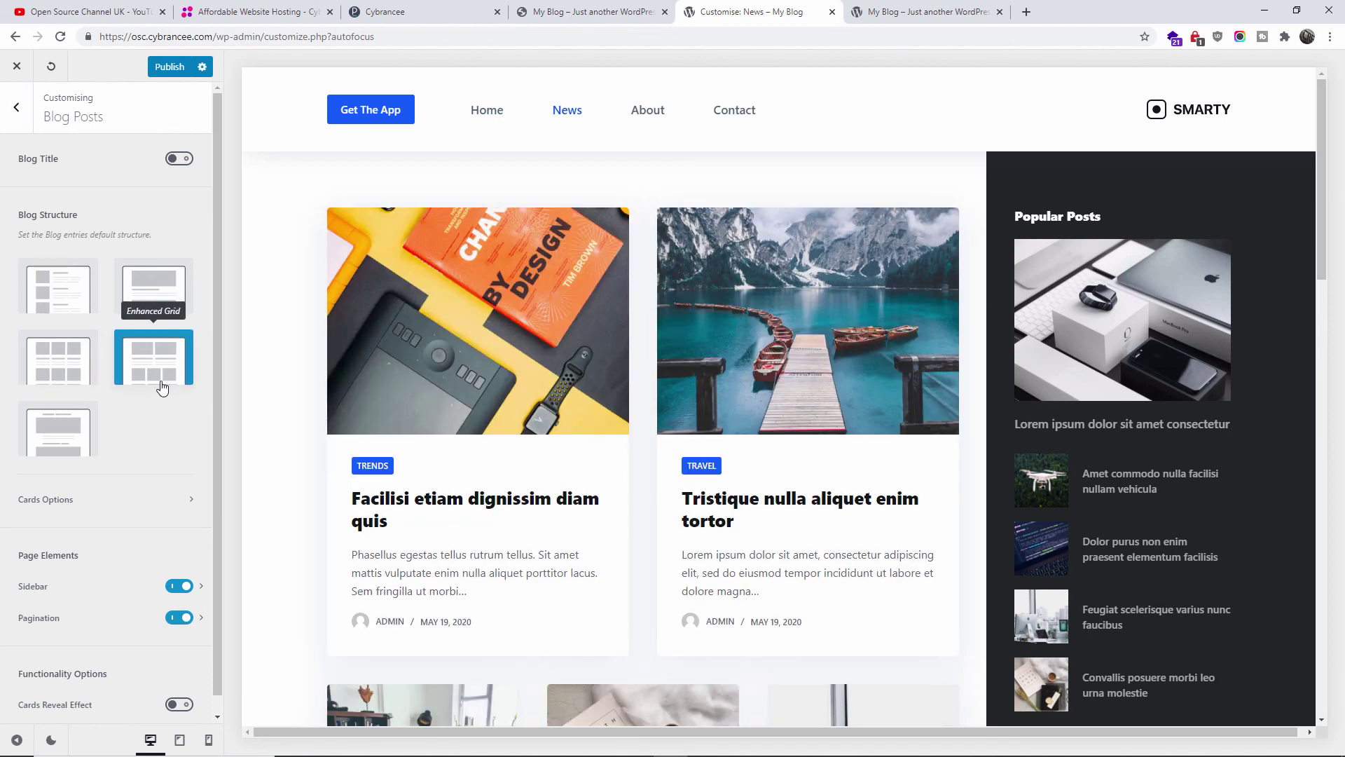
scroll(499, 474, down, 5)
scroll(498, 475, down, 1)
scroll(498, 474, up, 7)
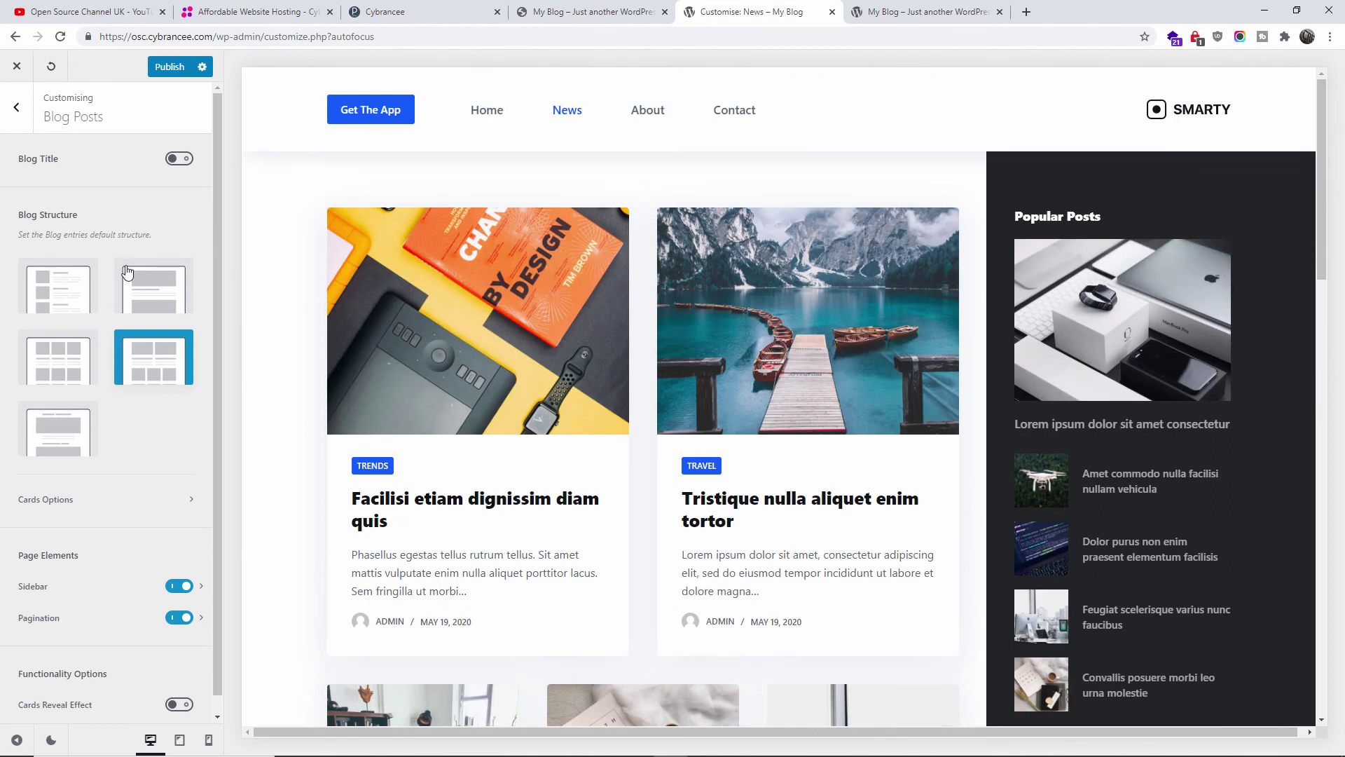
- Try the single-column structure, then settle on the List structure and leave Blog Posts
click(146, 289)
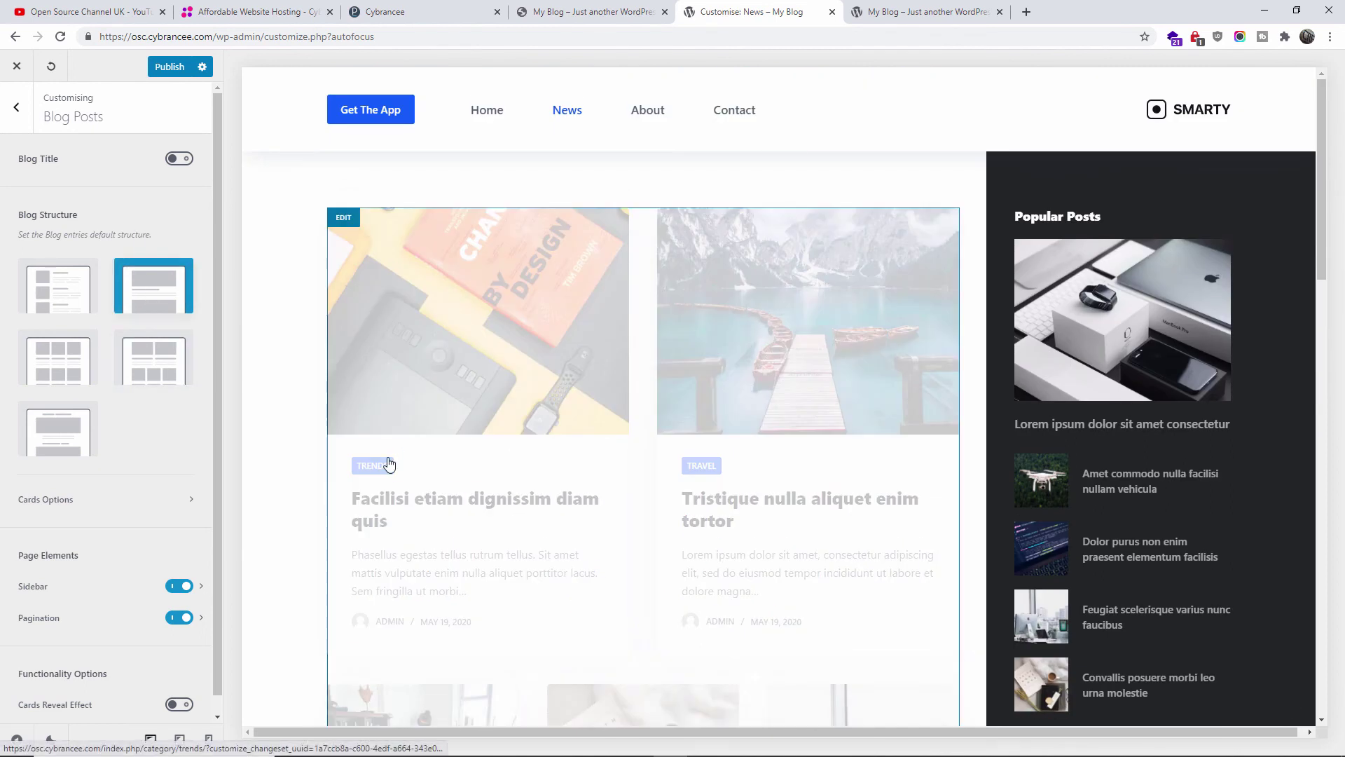
scroll(525, 459, down, 6)
scroll(526, 459, down, 5)
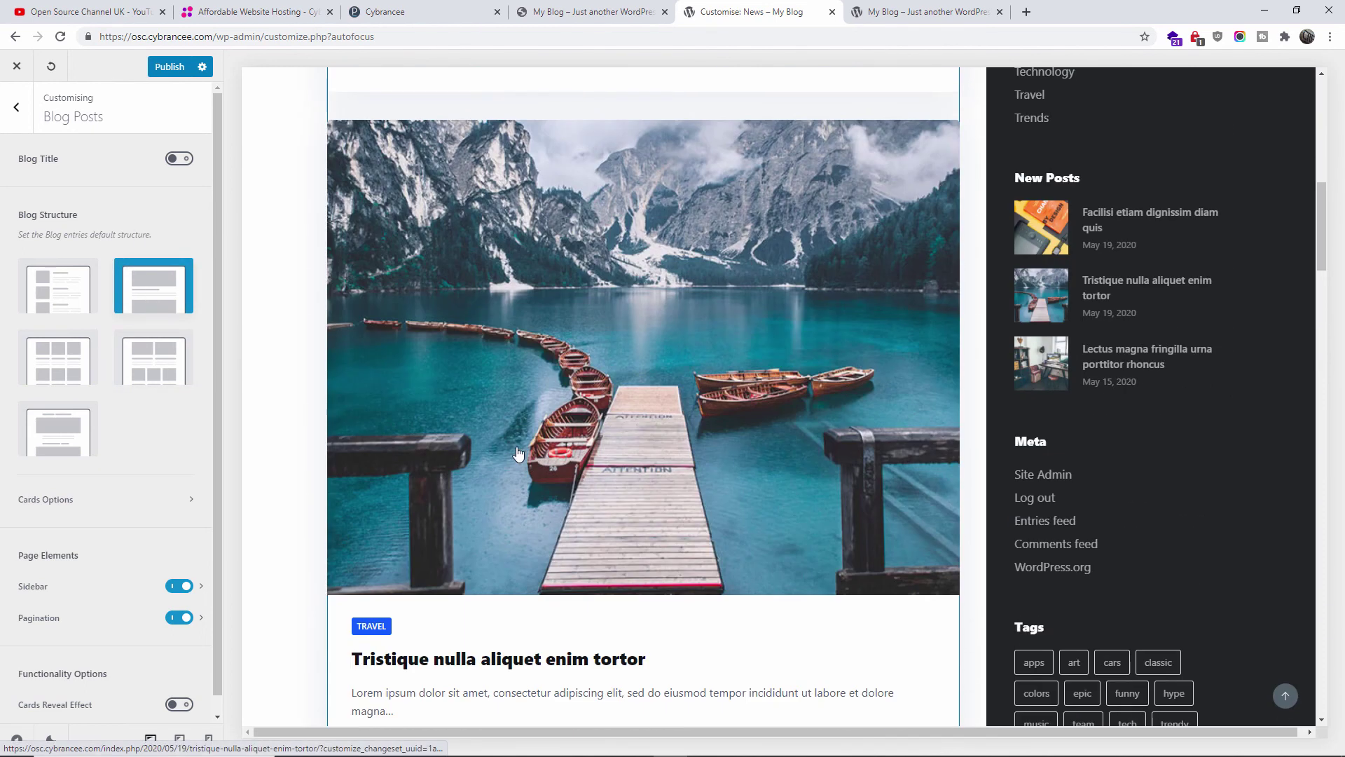
click(58, 298)
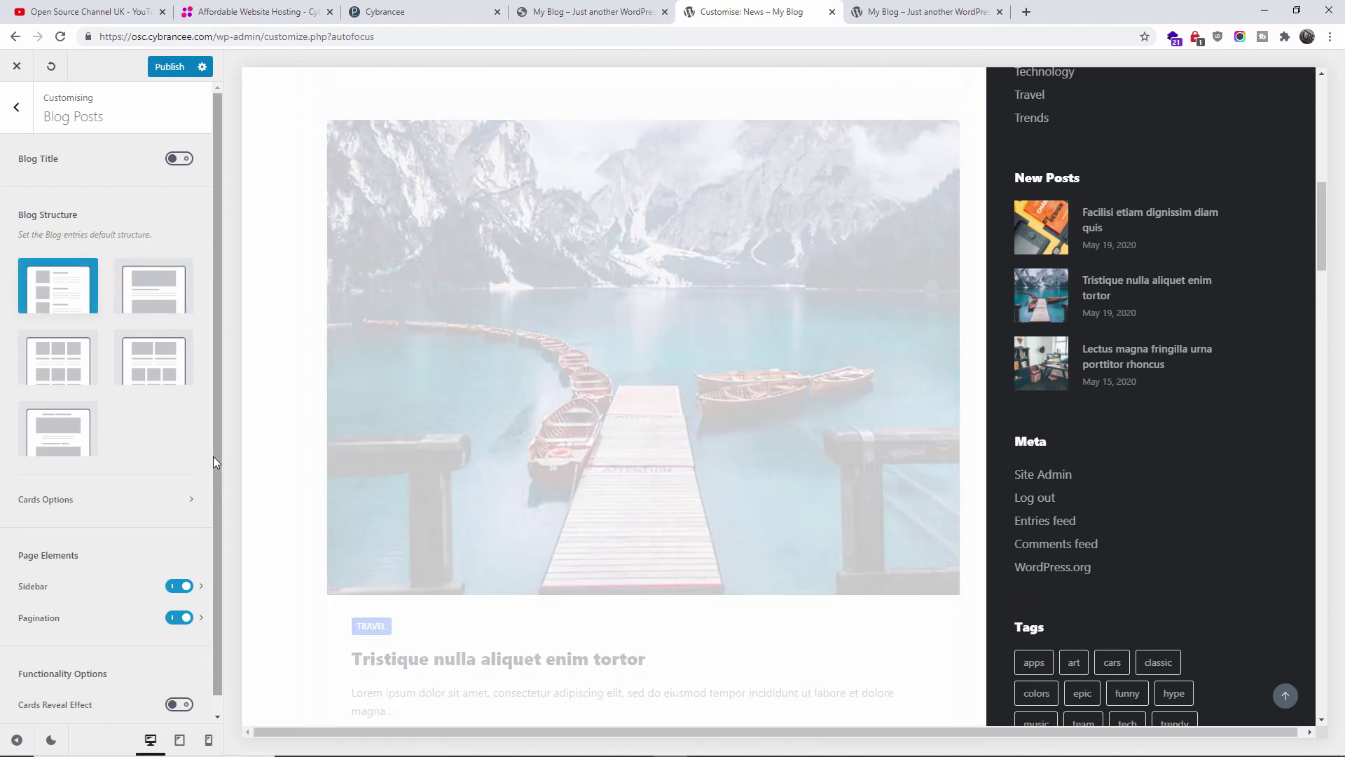
scroll(442, 309, up, 1)
scroll(442, 309, up, 7)
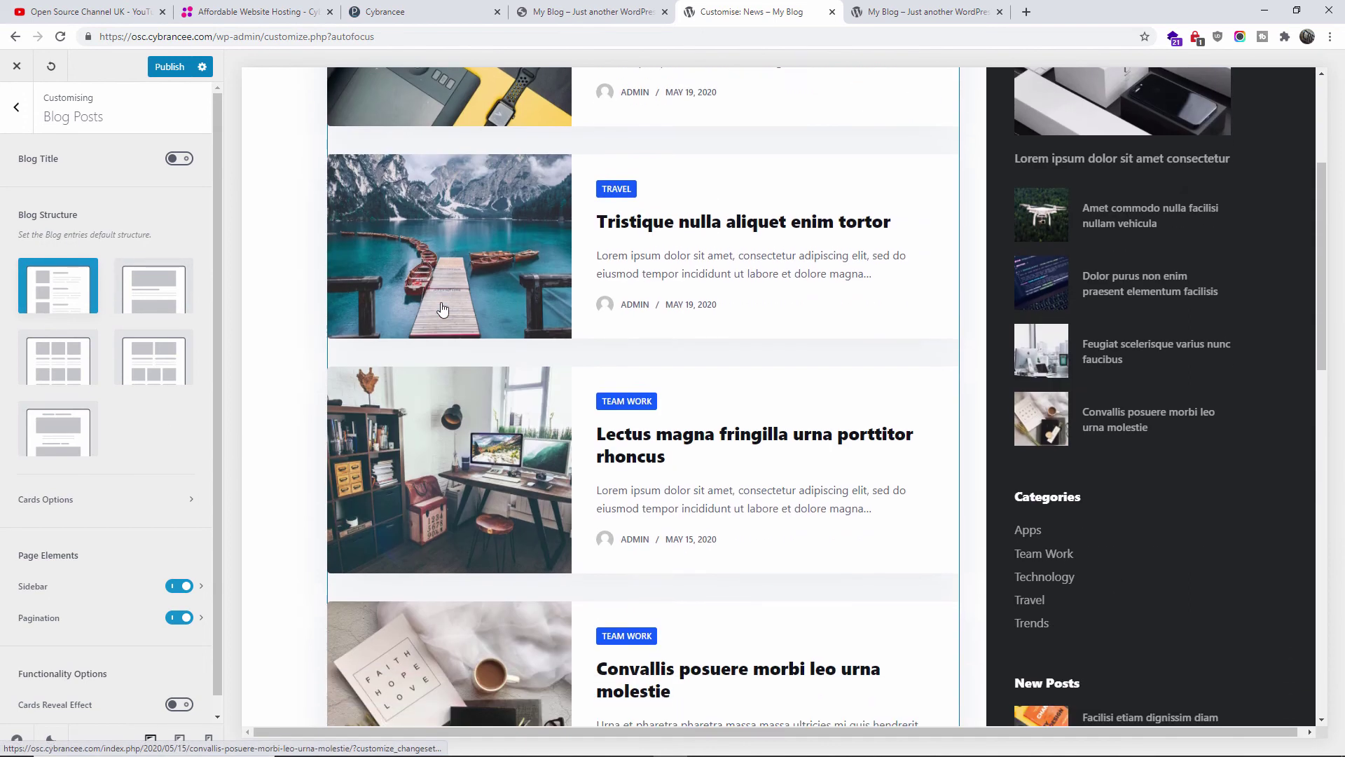
scroll(442, 309, up, 4)
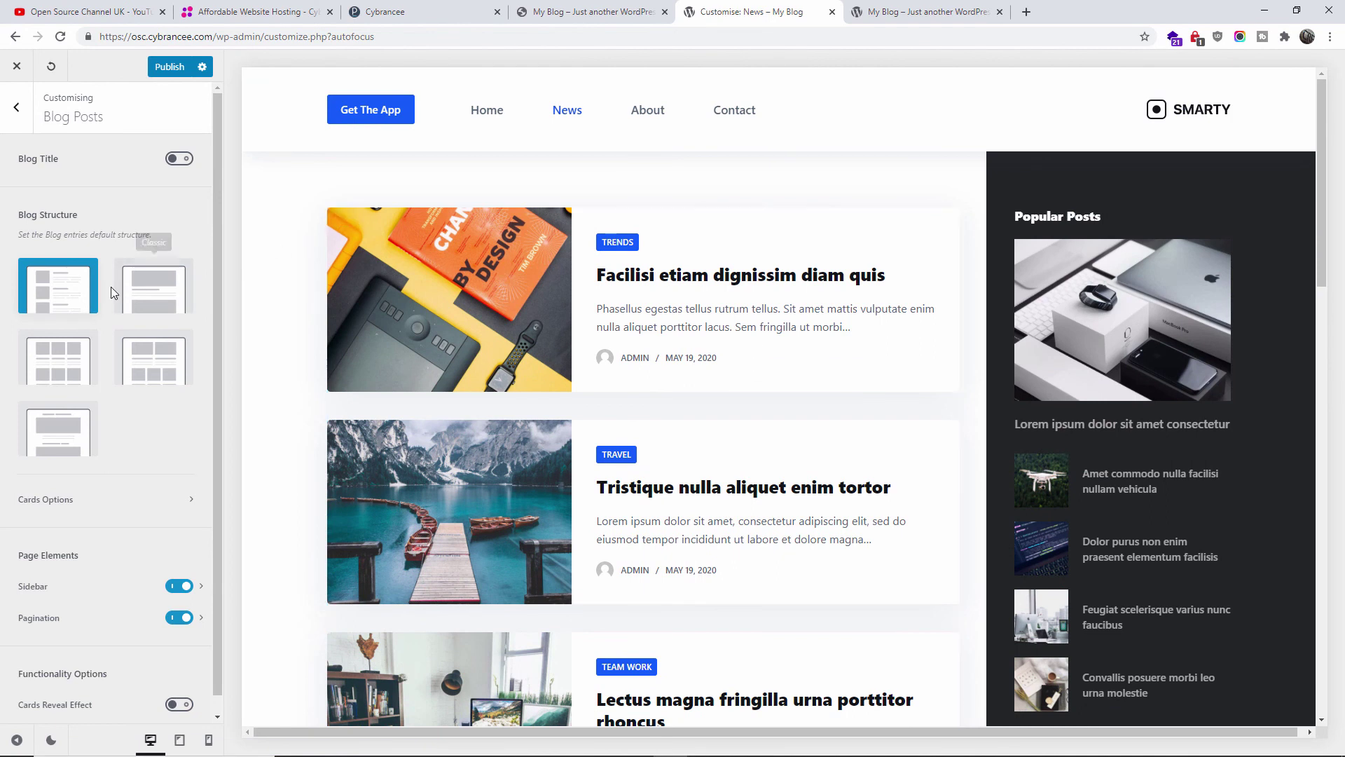
drag(215, 342, 240, 505)
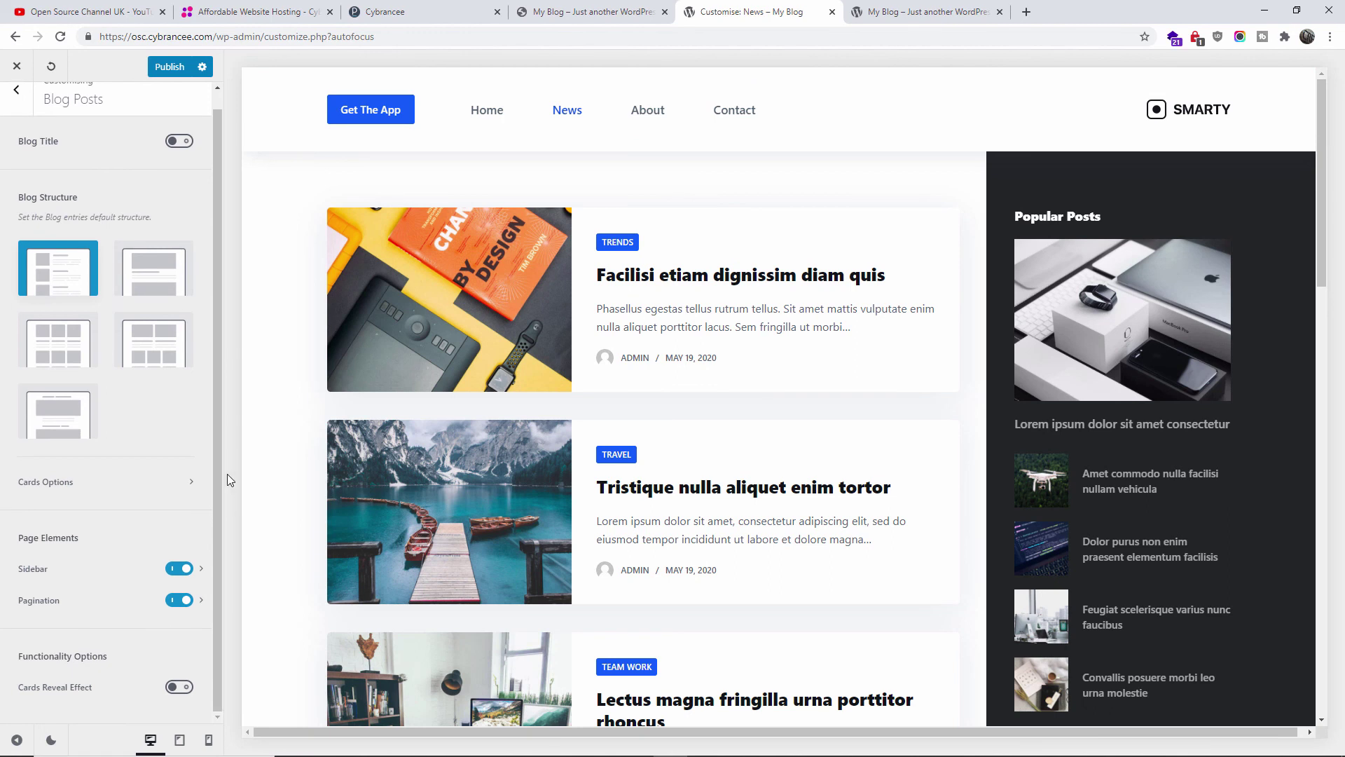
click(16, 95)
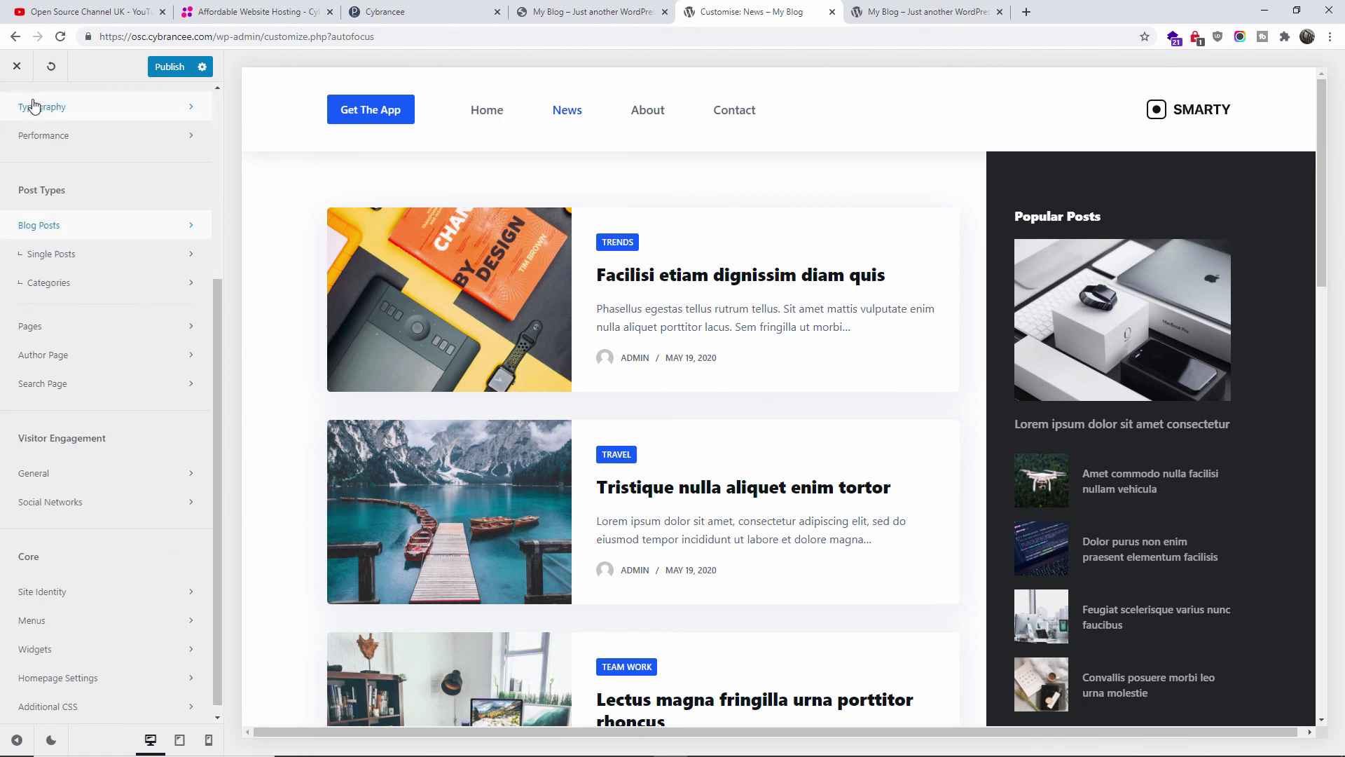